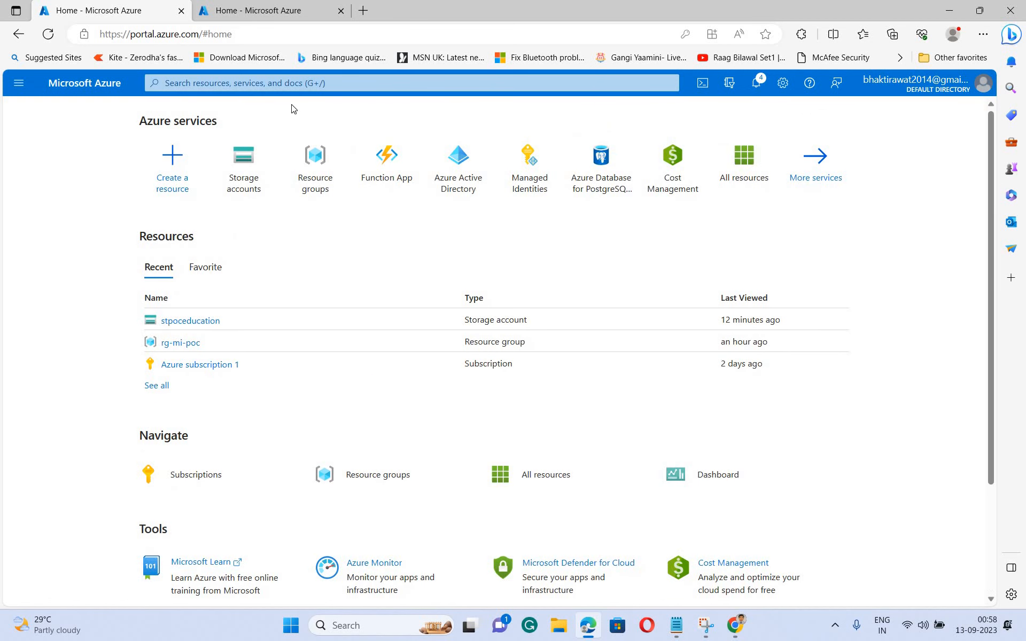
Step: Search the portal for "logic", open the Logic apps service and start creating a new logic app
click(242, 84)
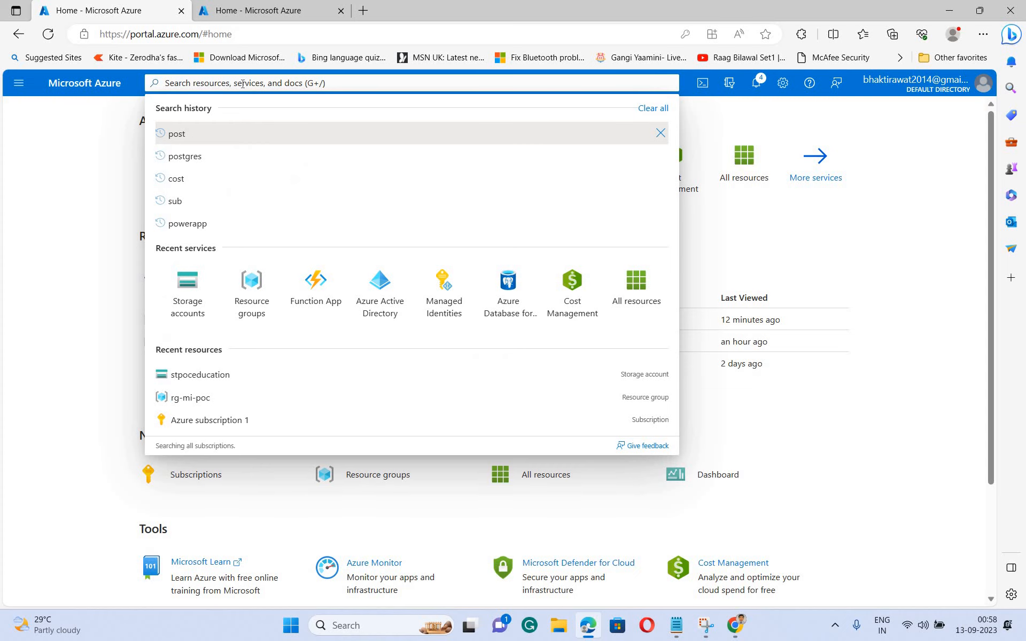
text(log)
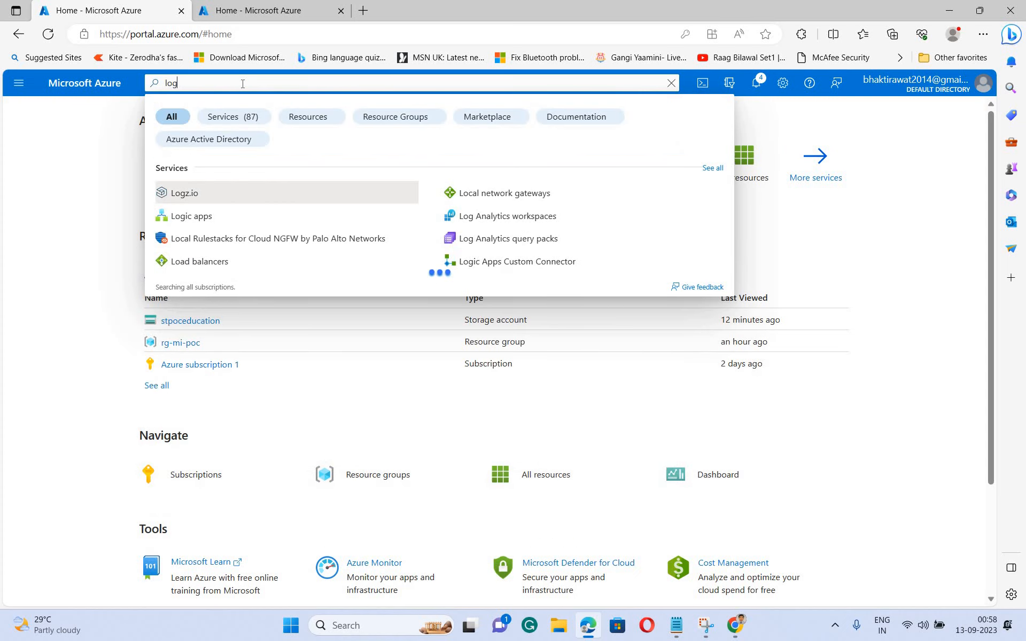
text(ic)
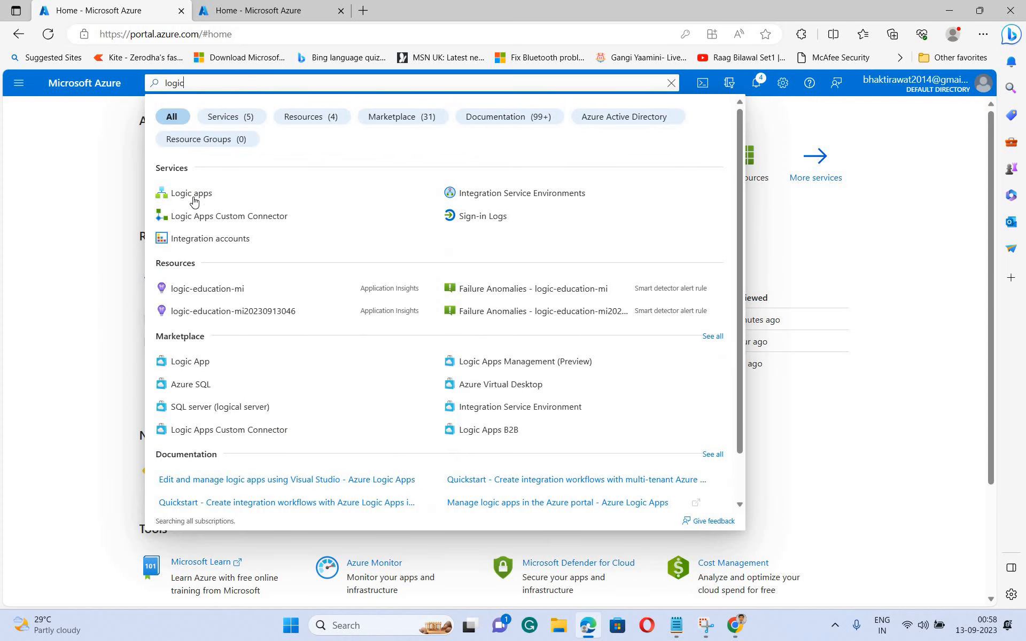
click(192, 198)
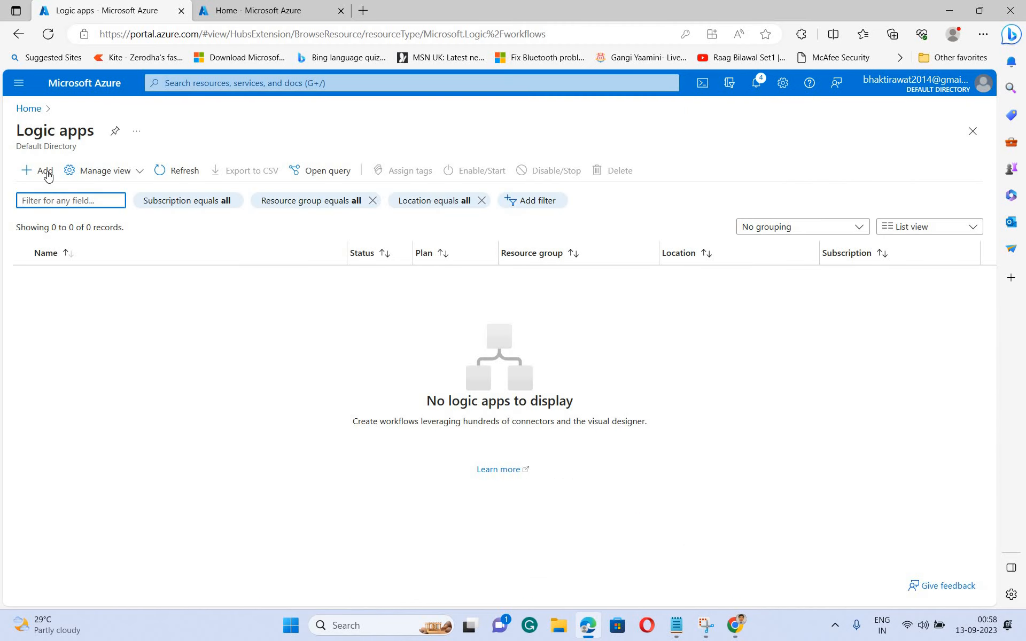
click(200, 402)
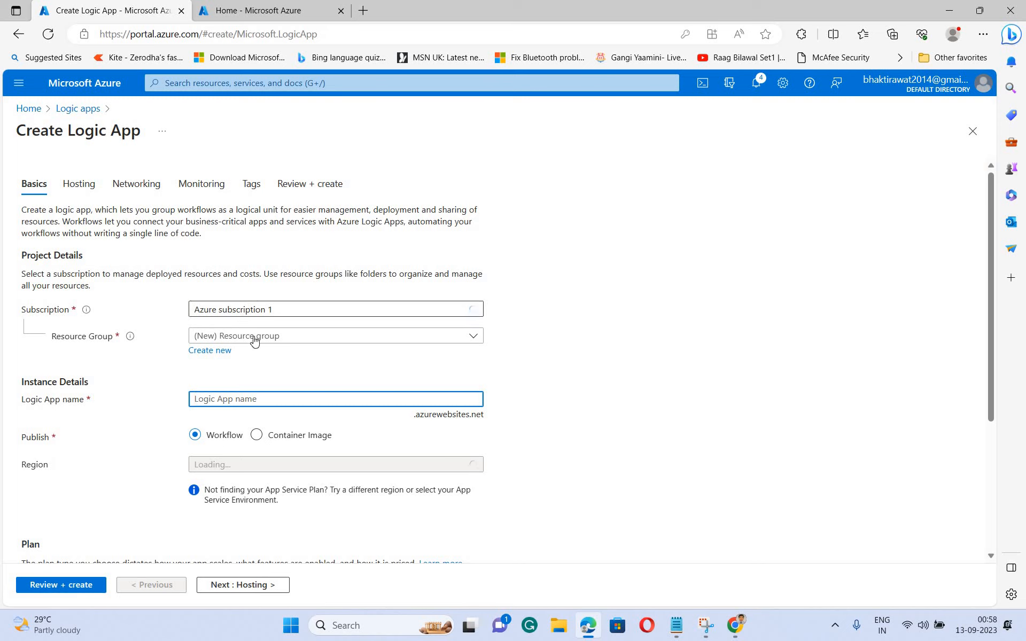
Step: Assign the new logic app to resource group rg-mi-poc and name it logic-education-mi
click(254, 337)
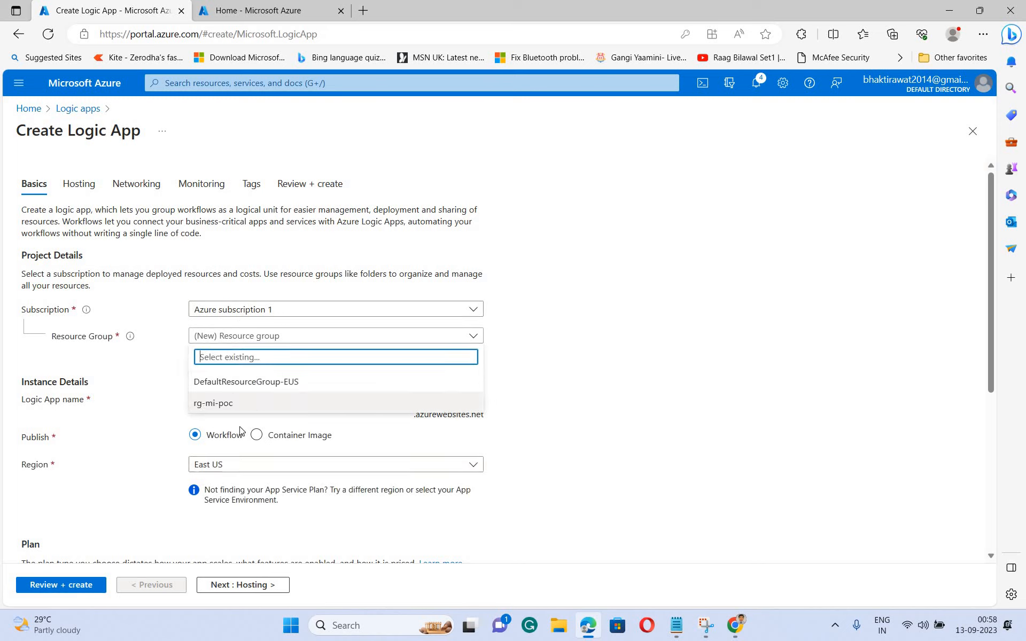
click(221, 405)
click(221, 399)
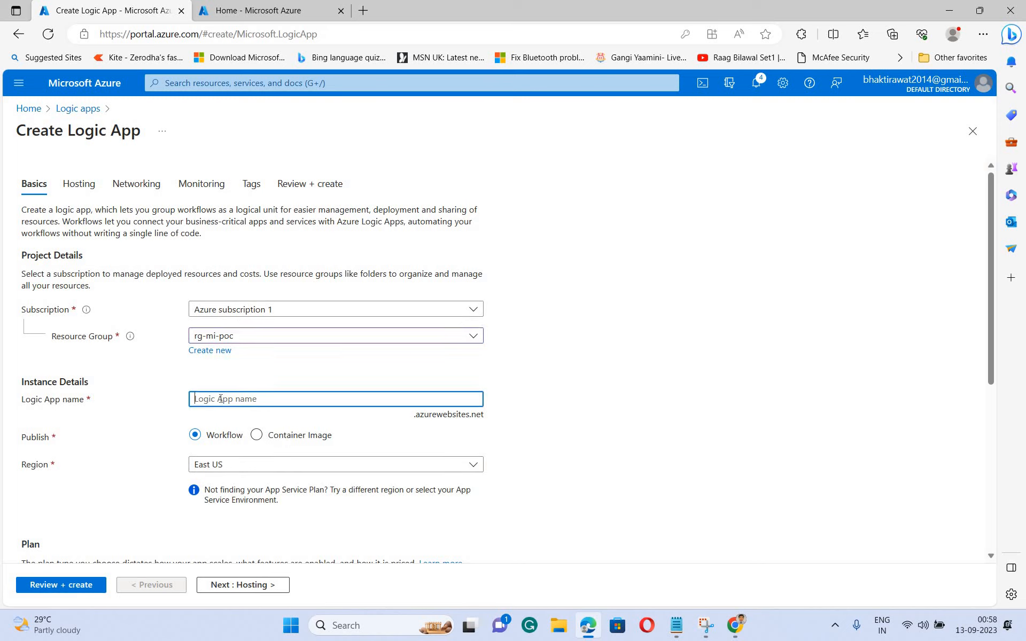
text(logic-educa)
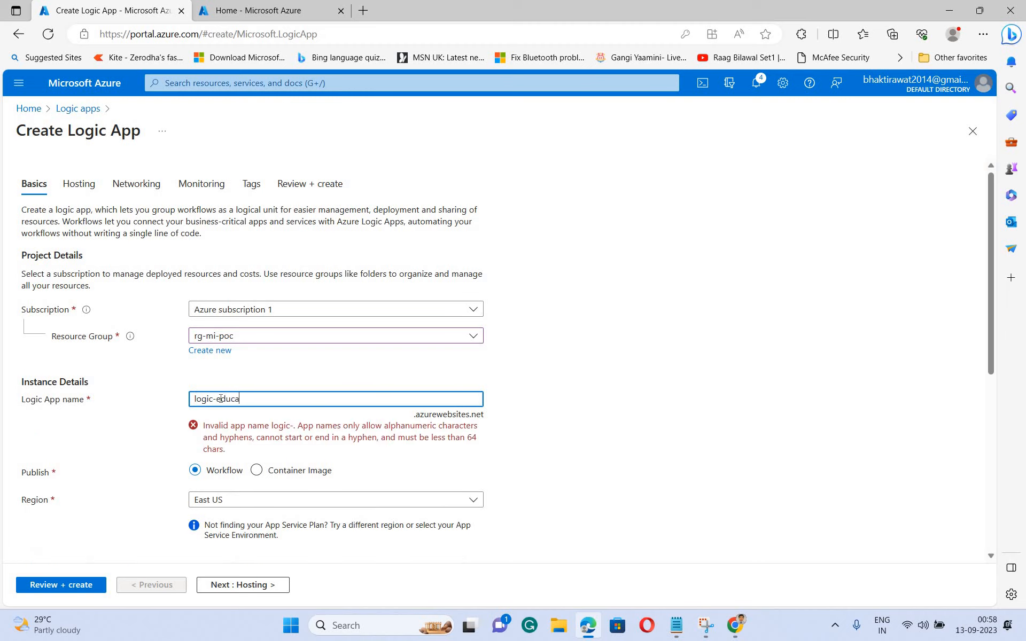
text(tion-mi)
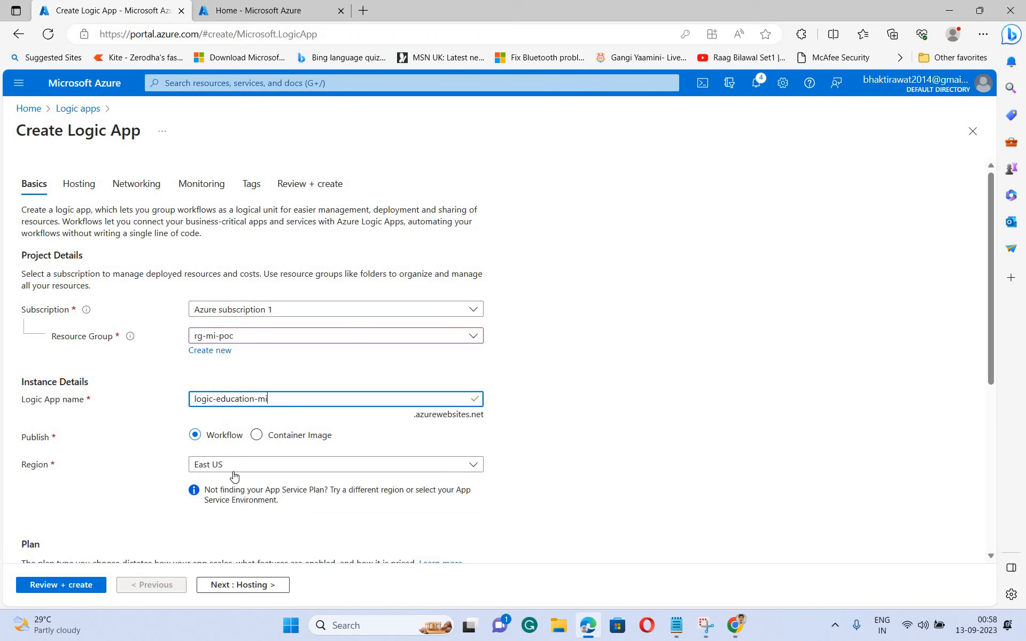
Step: Keep the default plan, hosting, networking, monitoring and tag settings, and create the logic app from the review page
scroll(231, 298, down, 2)
scroll(231, 298, down, 2)
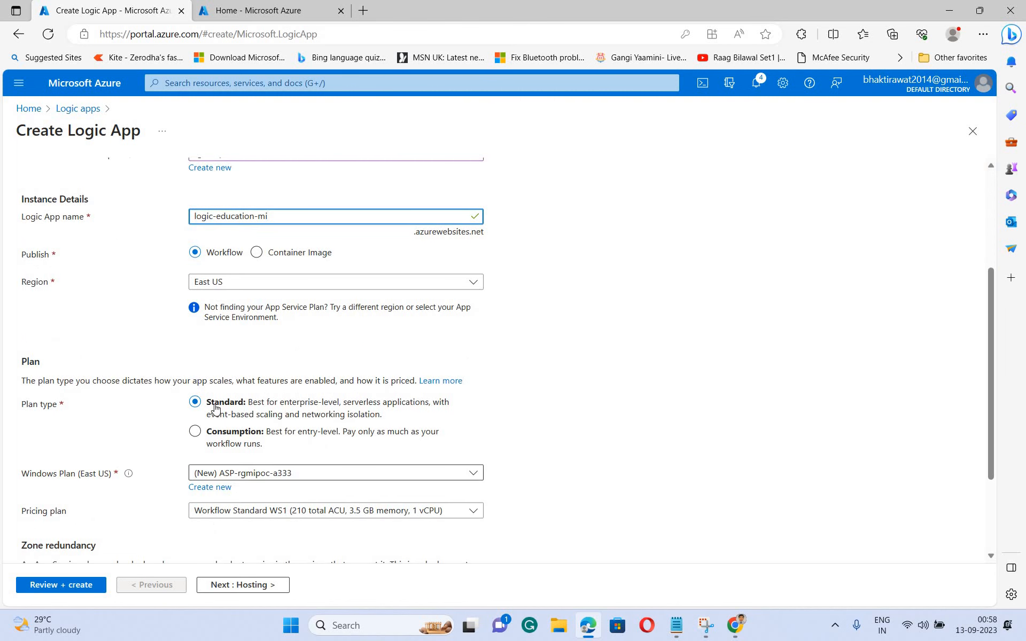
click(251, 586)
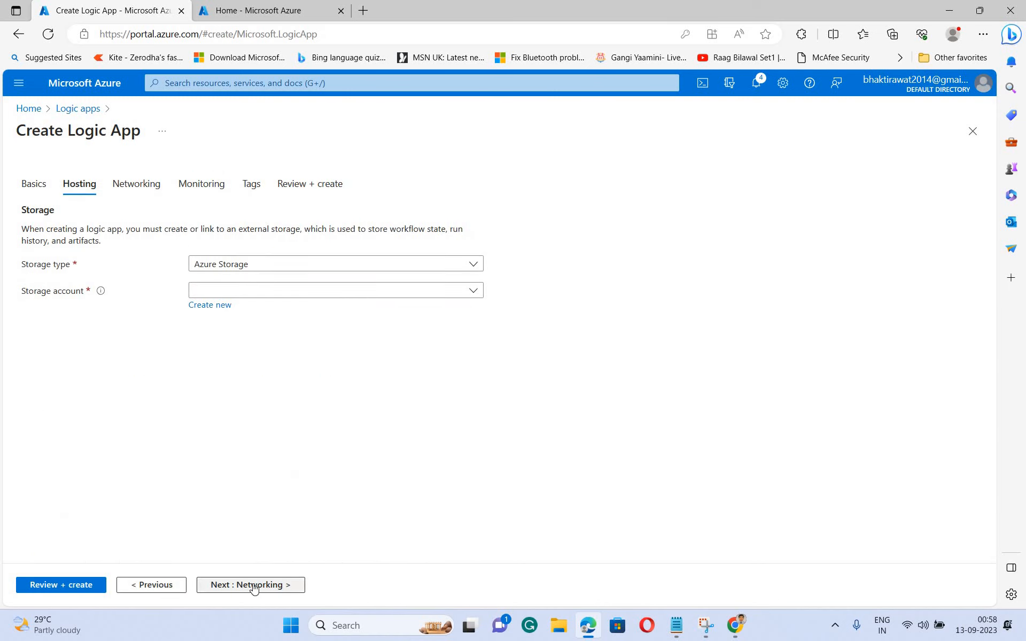
click(254, 587)
click(254, 587)
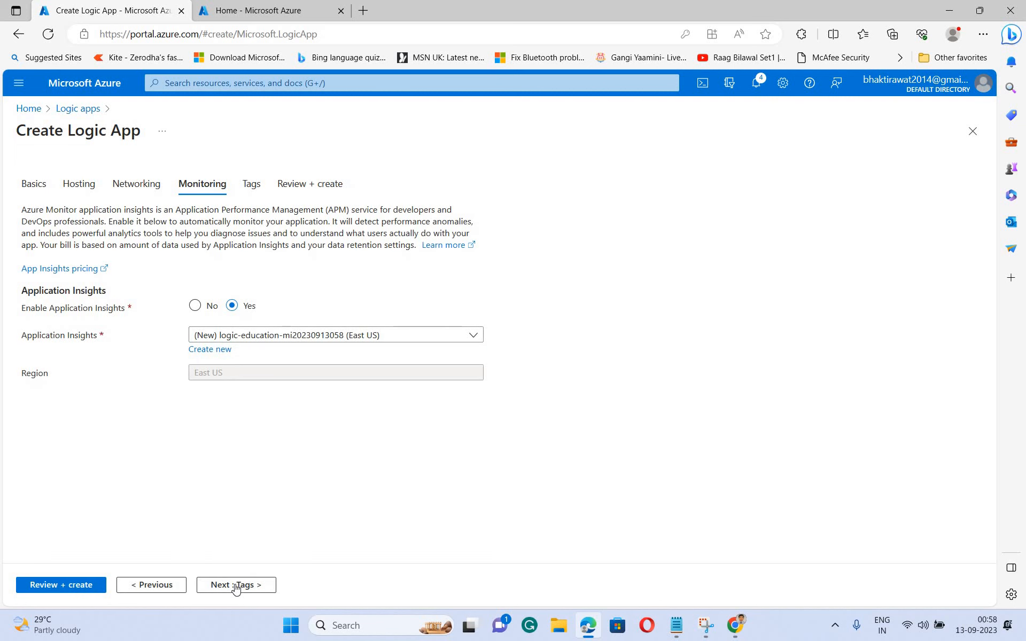
click(235, 586)
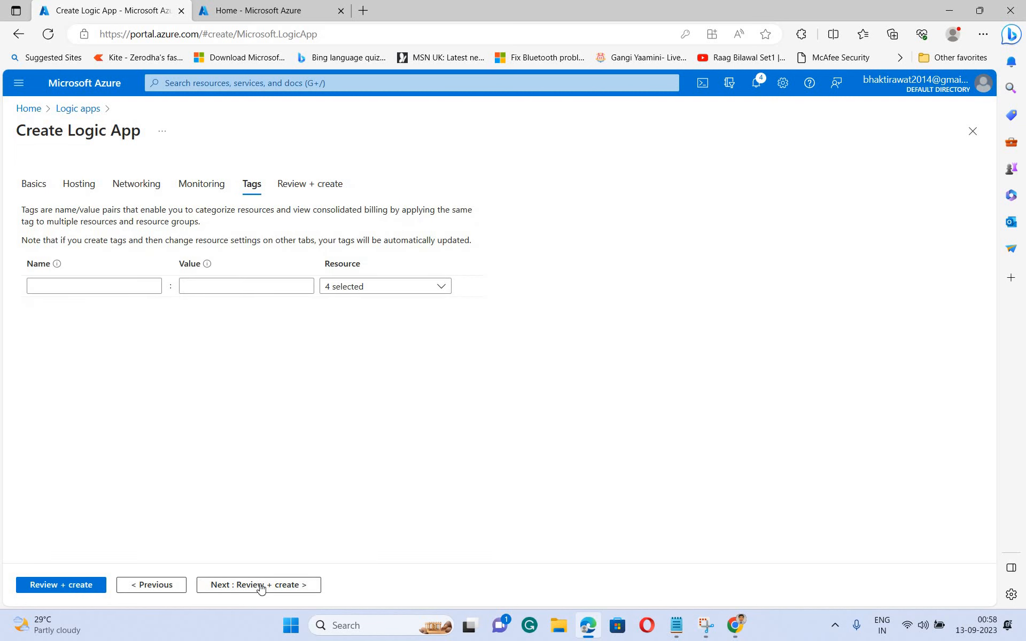
click(260, 587)
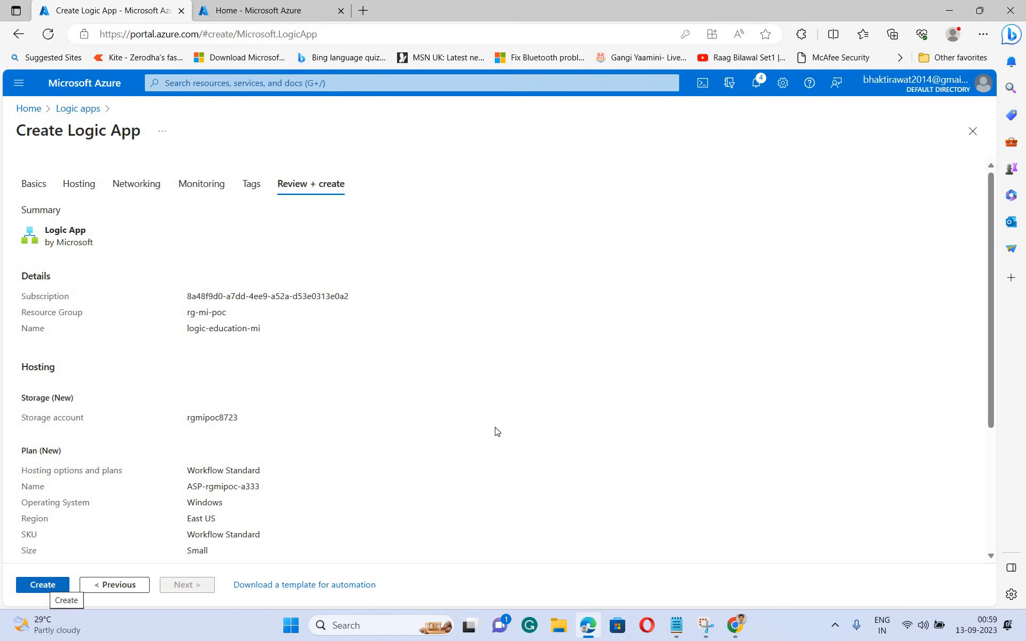
click(43, 585)
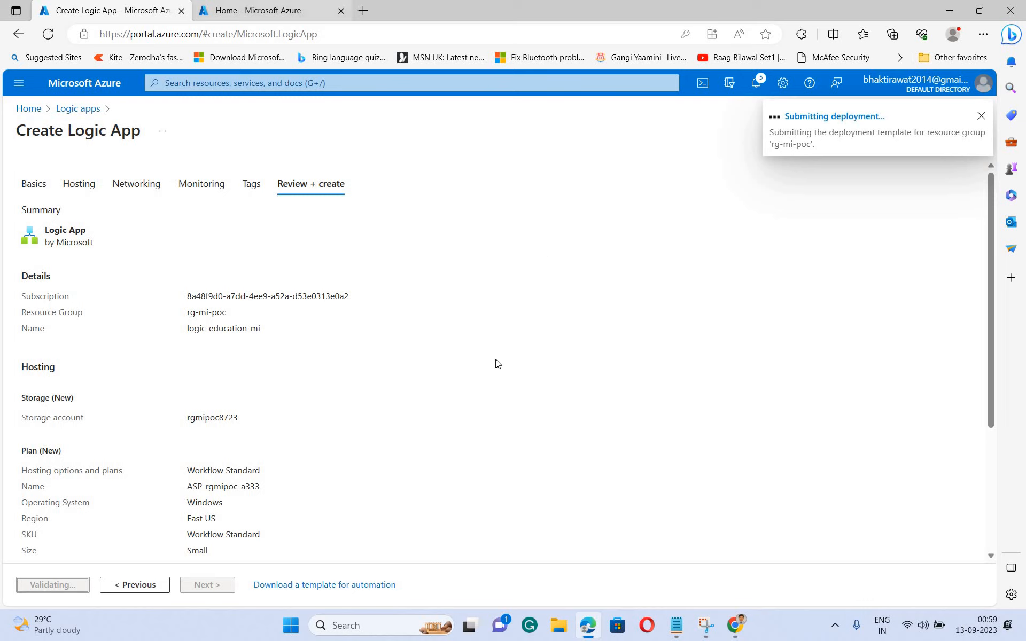
Step: In the other open portal page, open the stpoceducation storage account's ct-mi-education container and examine the package.json blob
click(251, 17)
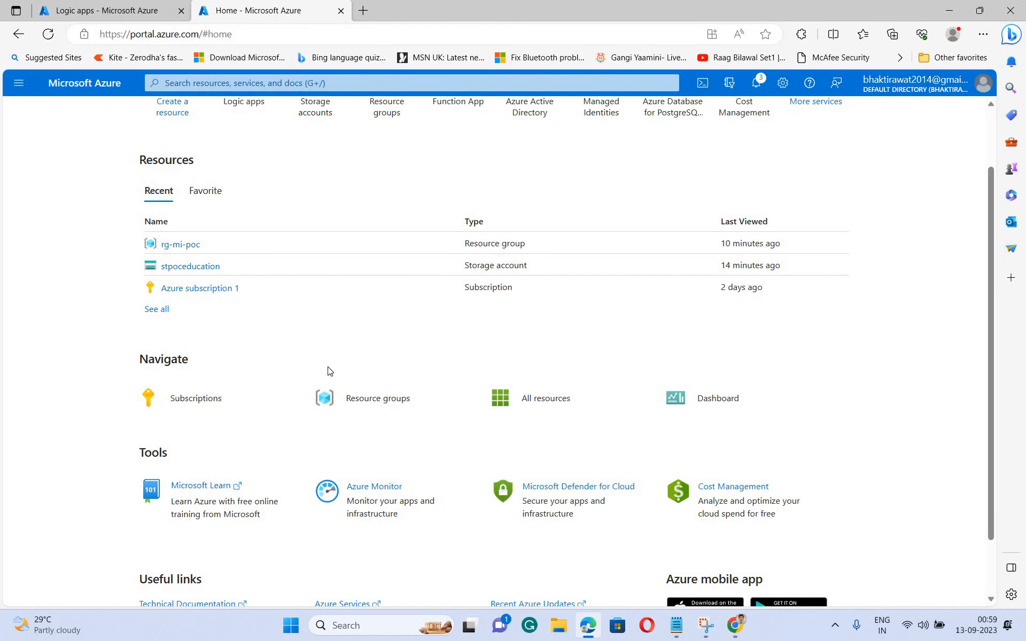
scroll(299, 364, up, 2)
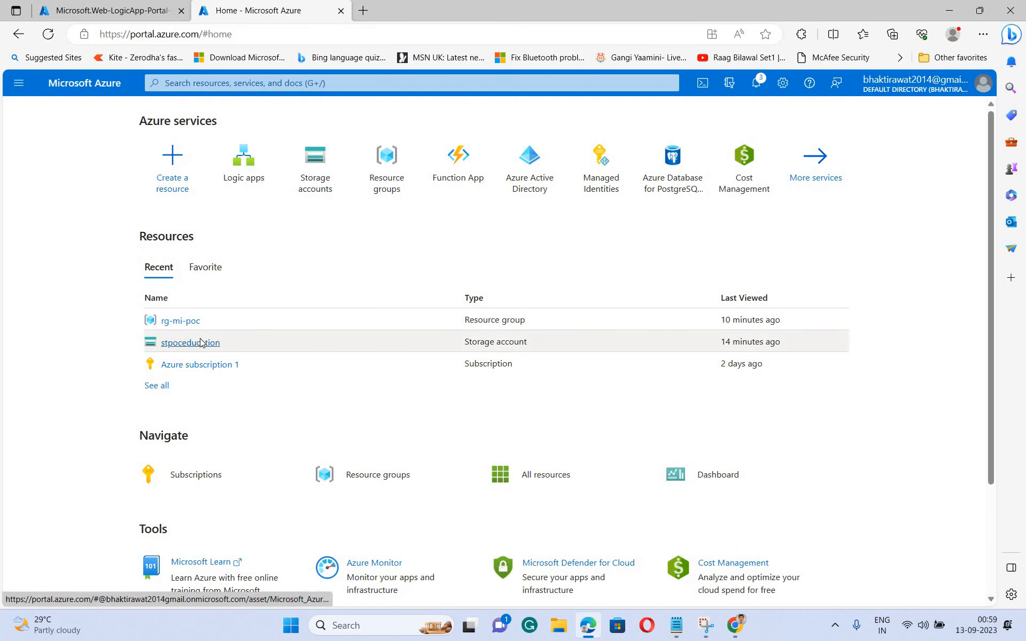
click(199, 342)
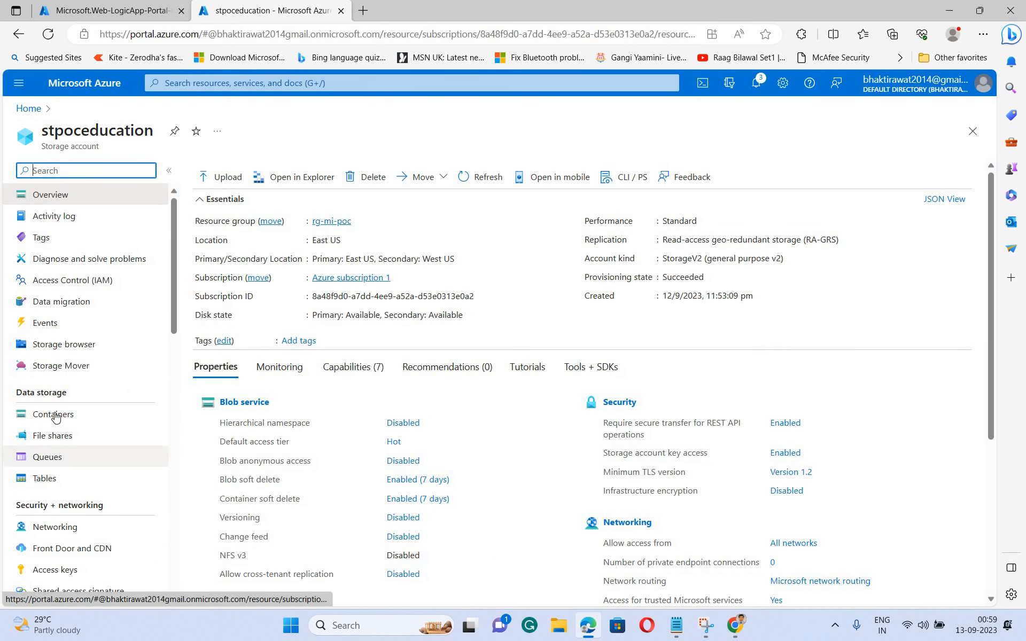
click(51, 415)
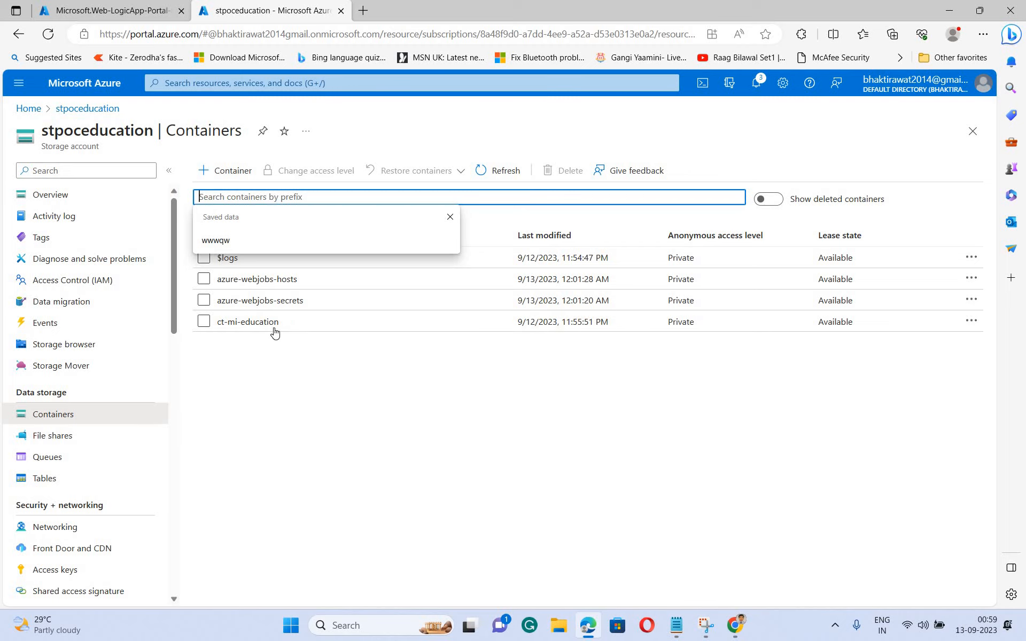
triple_click(243, 331)
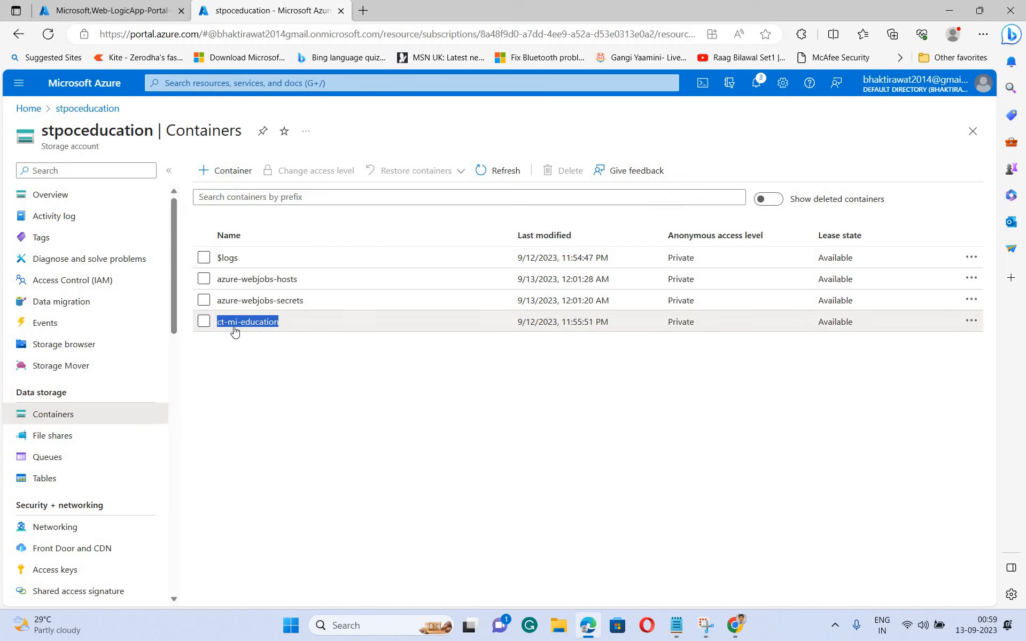
click(261, 330)
click(261, 323)
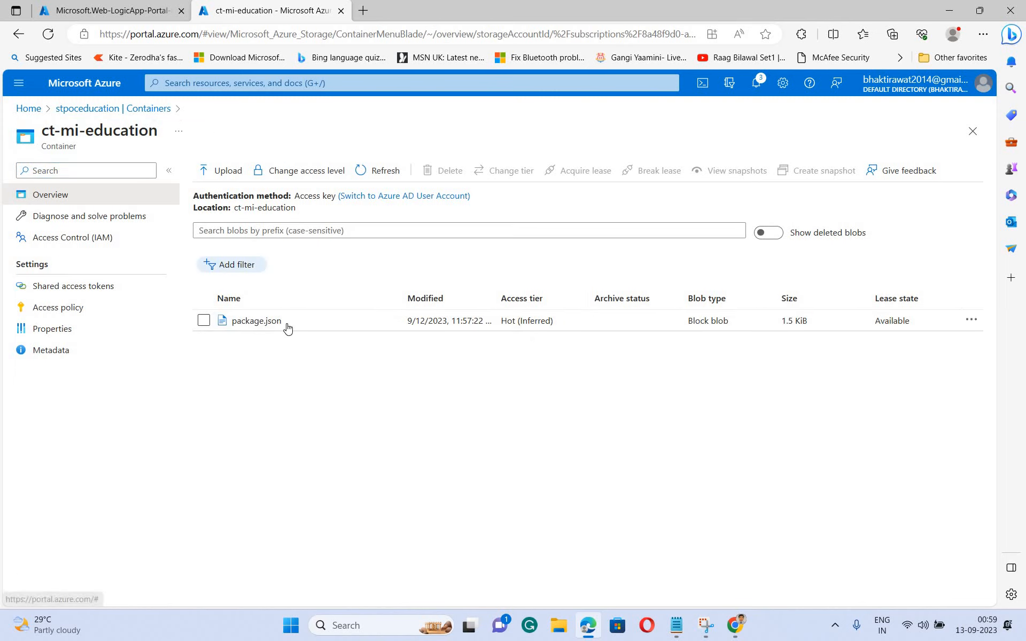
double_click(222, 327)
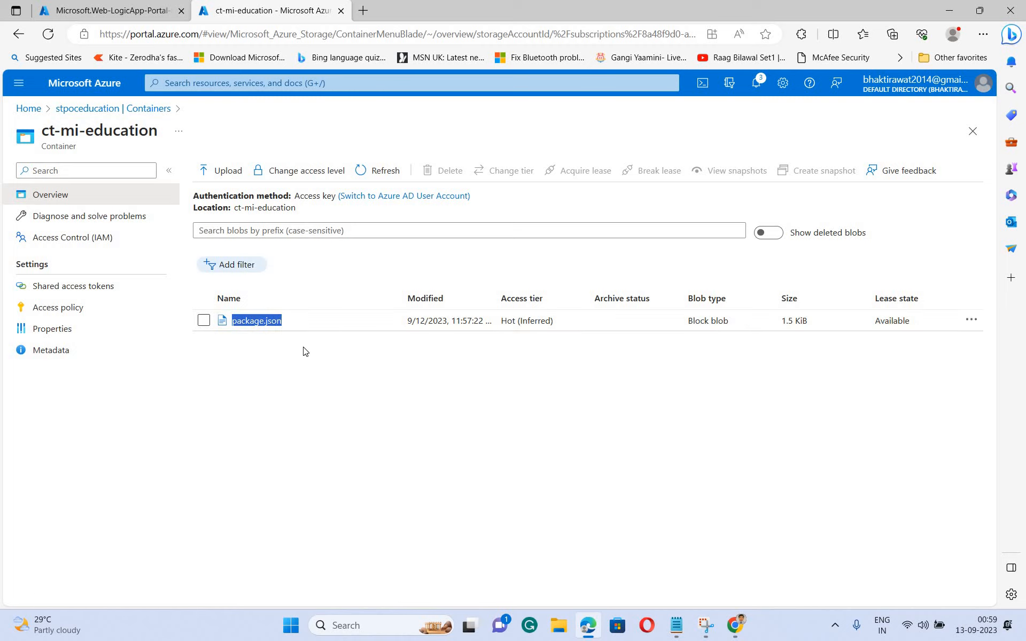
Step: Switch to Notepad, review the noted storage account, container and blob names, and return to the portal
mouse_move(677, 628)
click(697, 576)
click(677, 629)
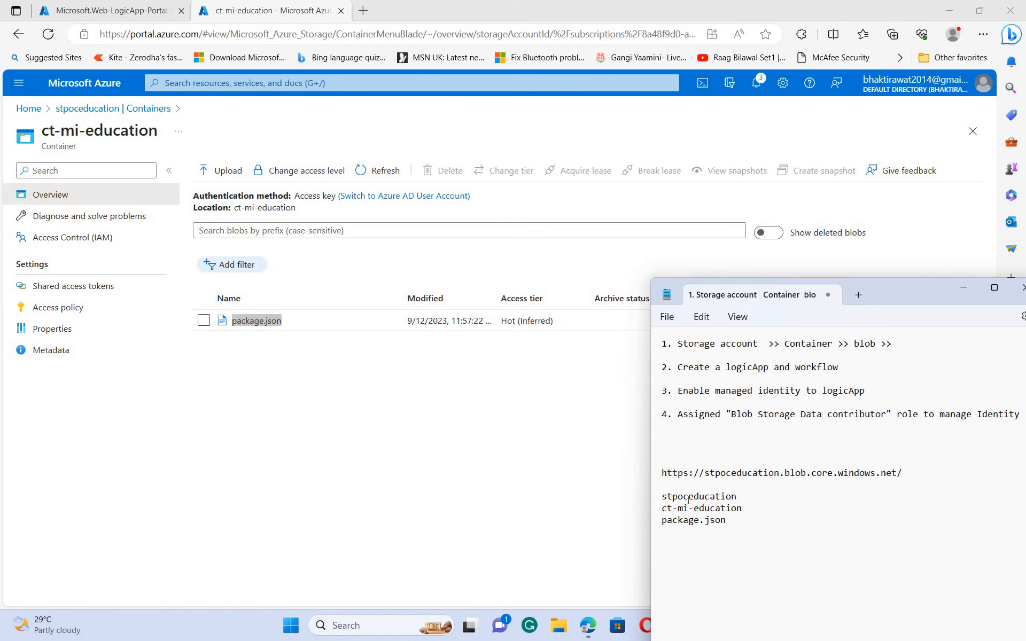
drag(655, 497, 687, 579)
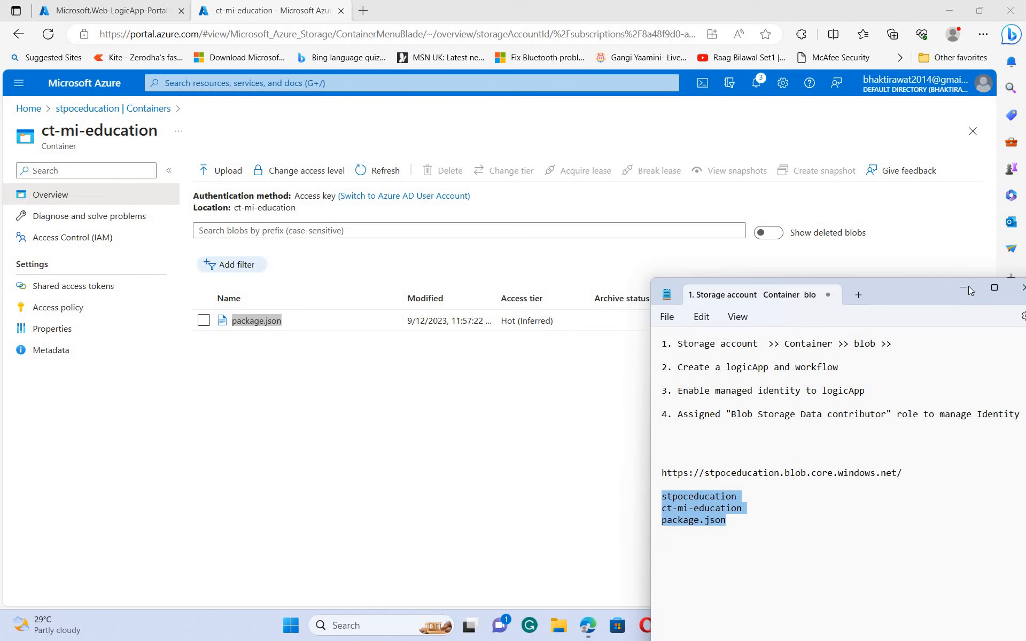
click(2, 378)
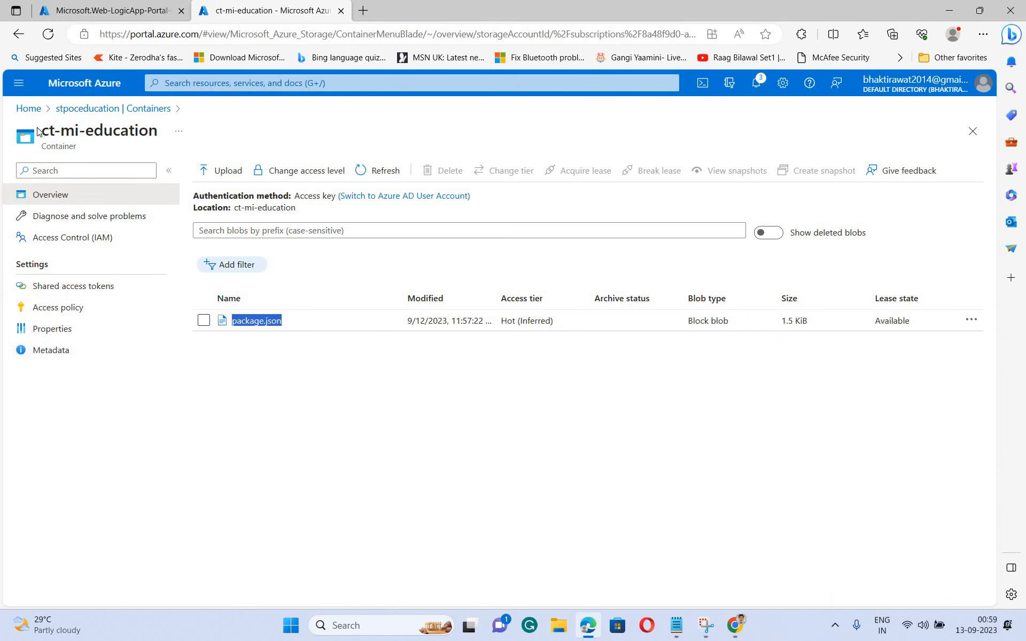
Step: Open the stpoceducation storage account's Endpoints settings and copy the primary Blob service endpoint URL
click(95, 109)
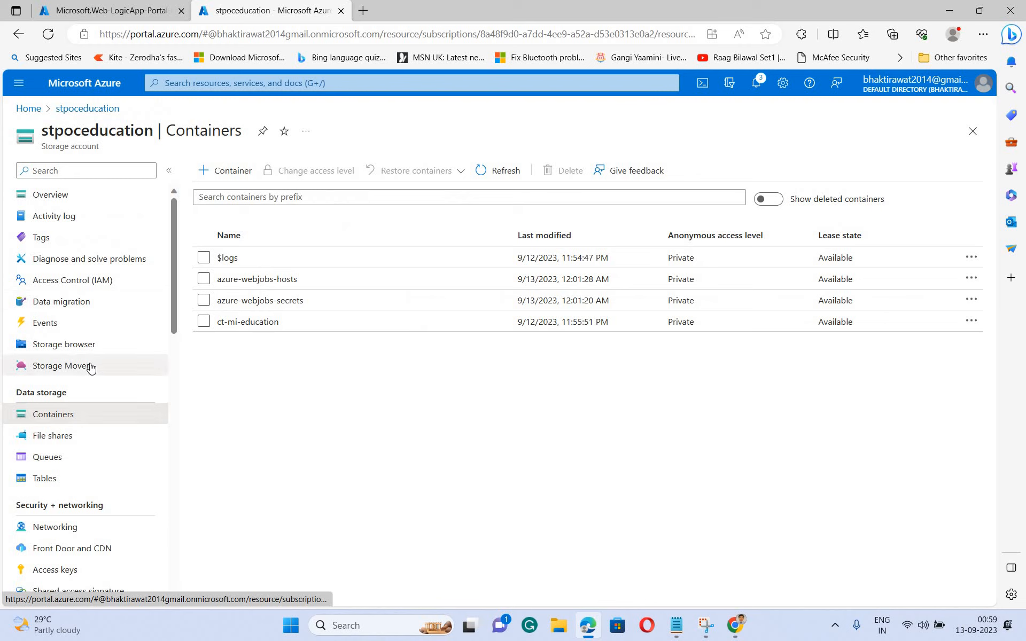
scroll(90, 368, down, 5)
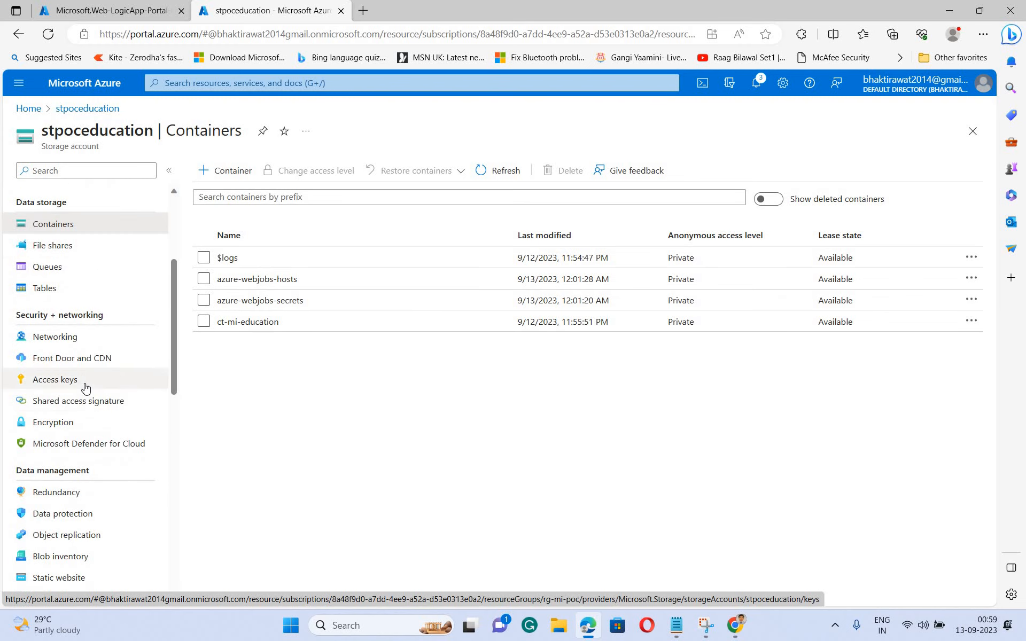
scroll(91, 385, down, 3)
scroll(92, 386, down, 3)
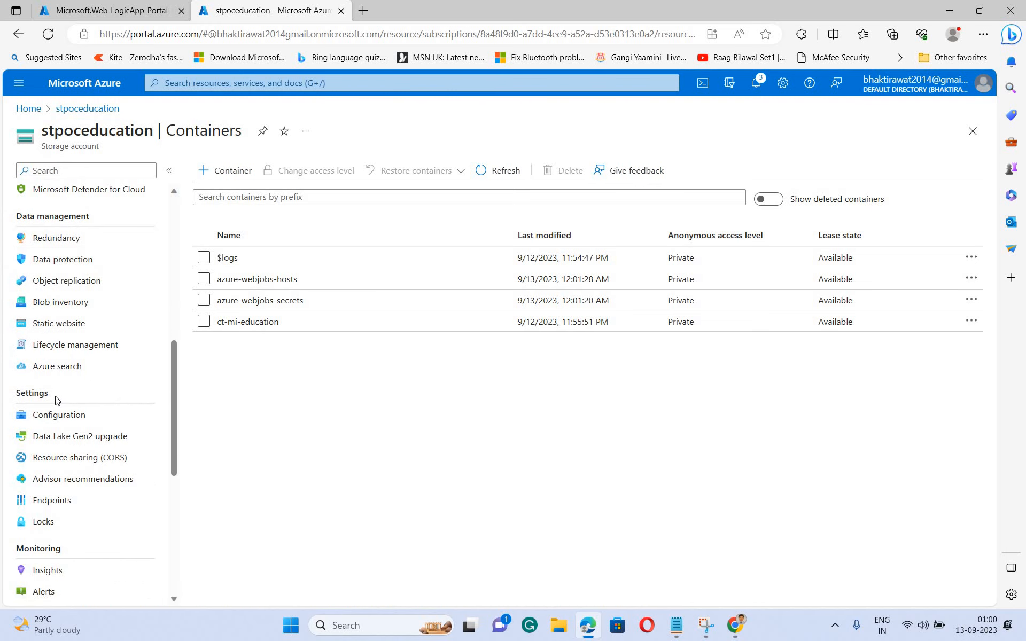
double_click(7, 395)
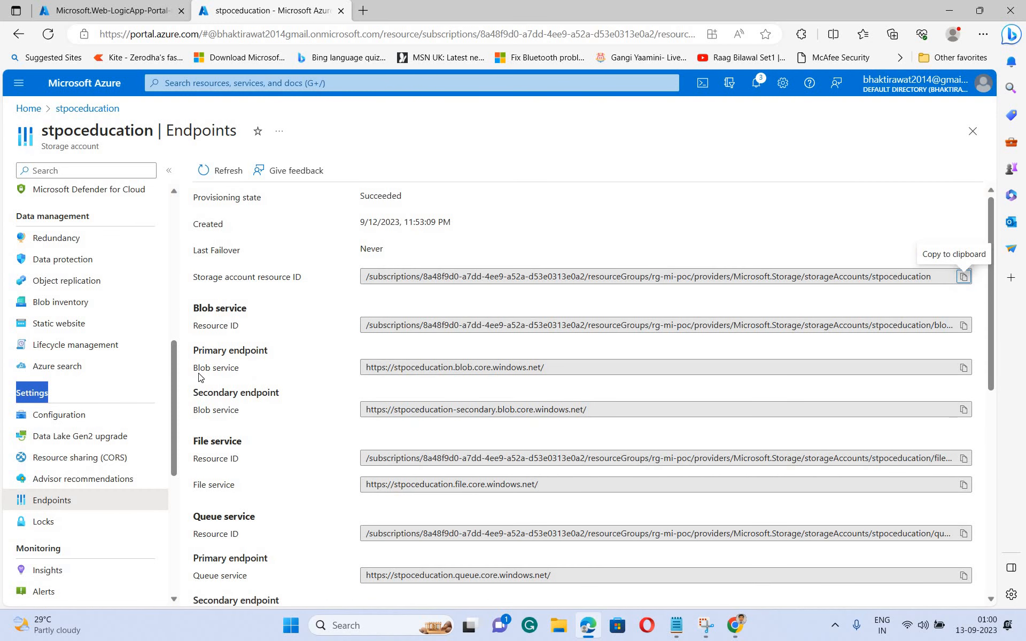
drag(289, 349, 203, 376)
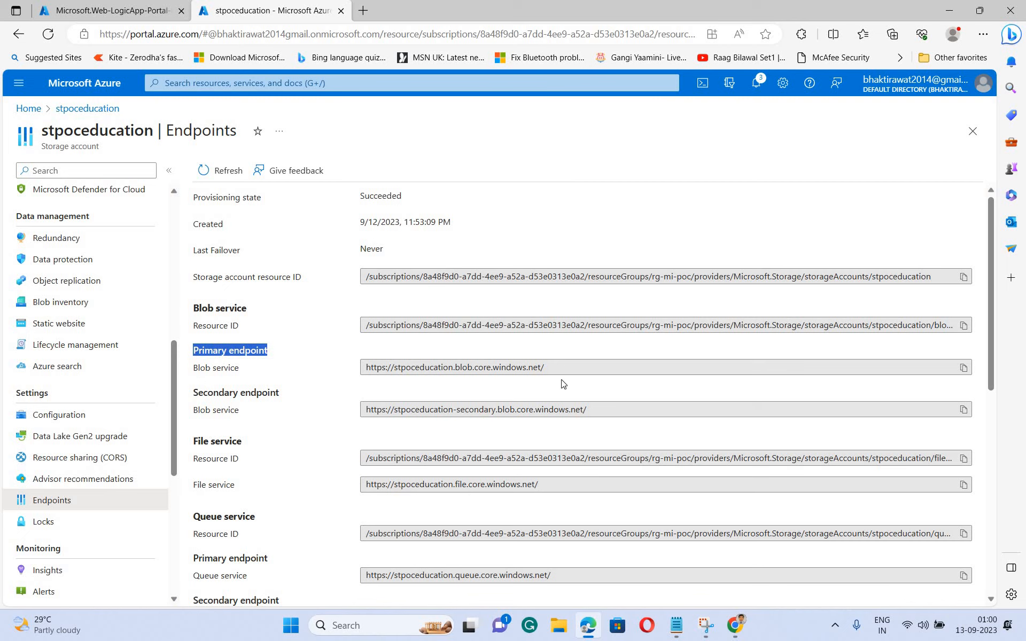
drag(364, 370, 978, 373)
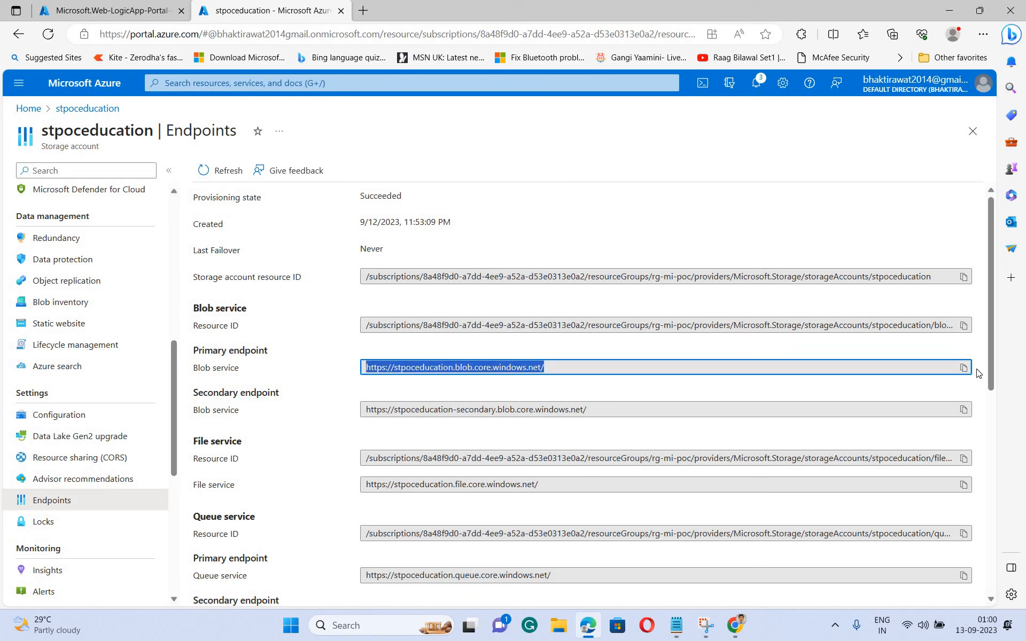
click(964, 368)
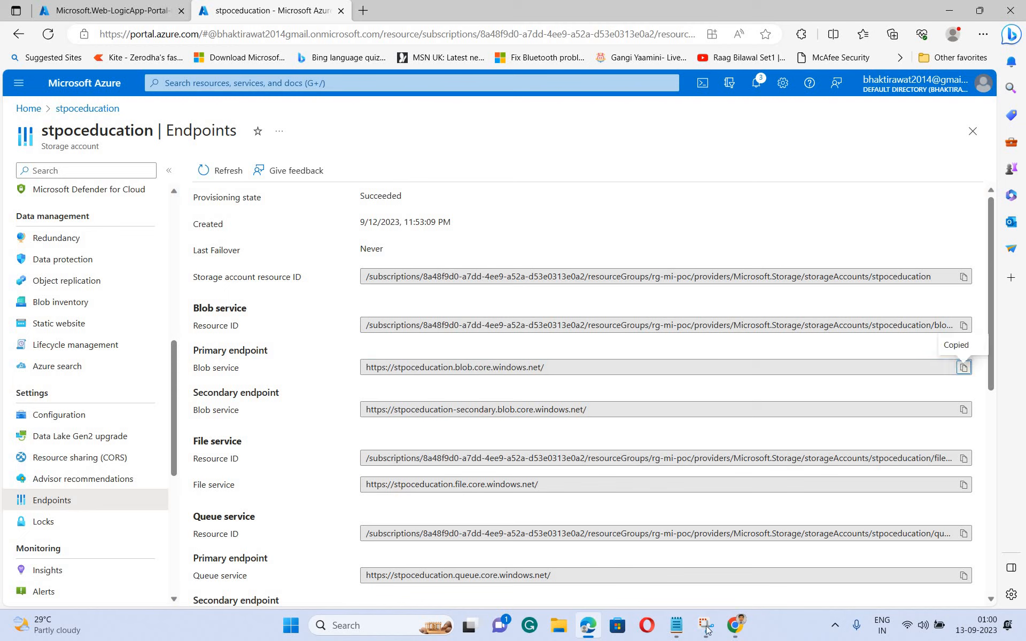
Step: Switch to Notepad and check the noted Blob service URL, storage account name and container name
click(677, 635)
click(916, 471)
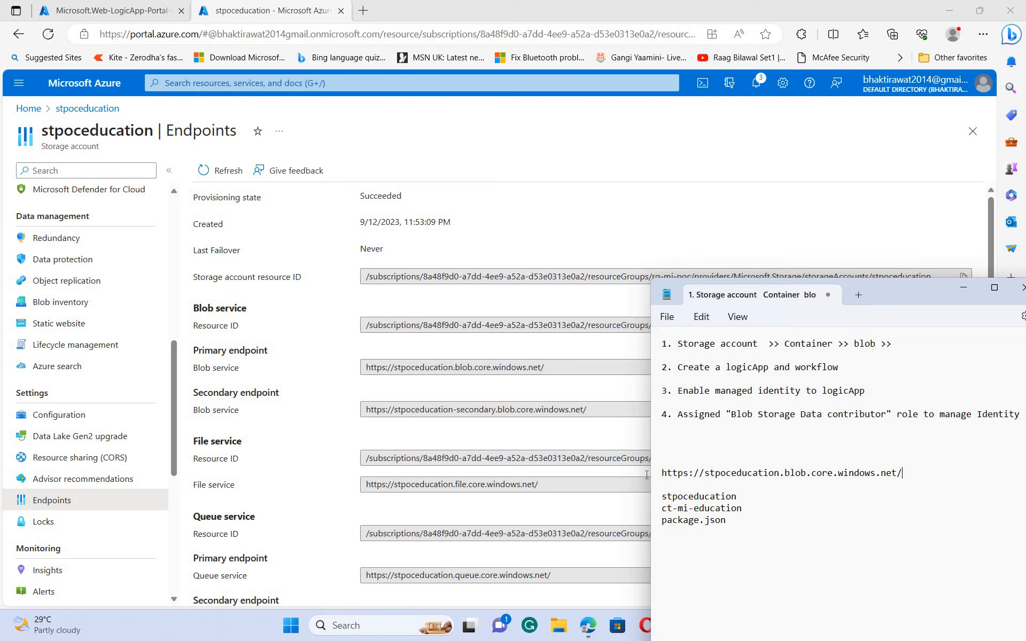
drag(659, 463, 675, 569)
click(679, 567)
drag(662, 496, 738, 497)
drag(662, 508, 742, 509)
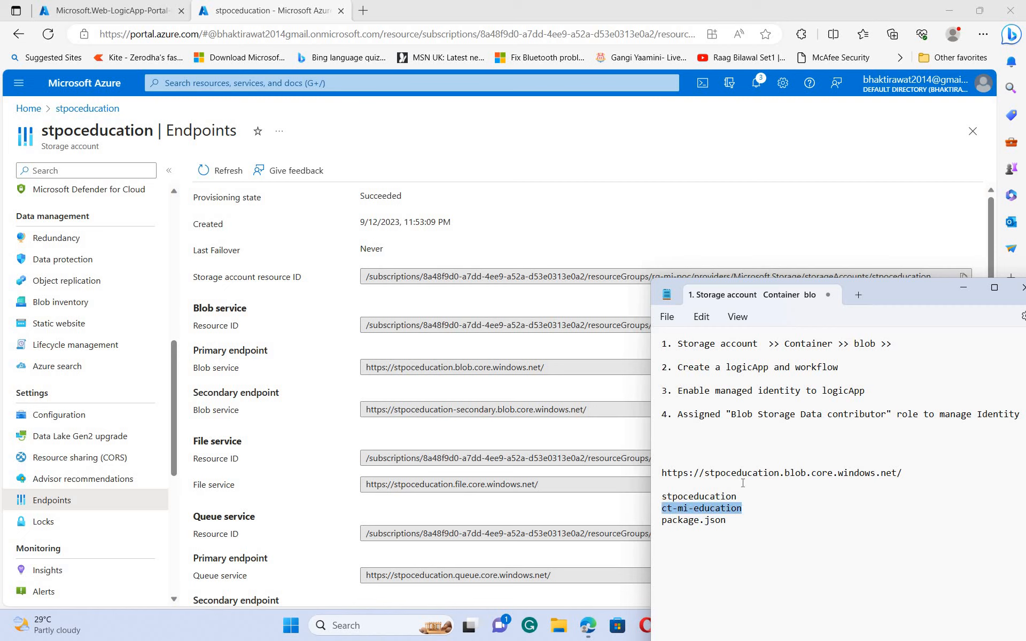
Step: Return to the completed logic app deployment, open the logic-education-mi resource and go to its Workflows page
click(128, 16)
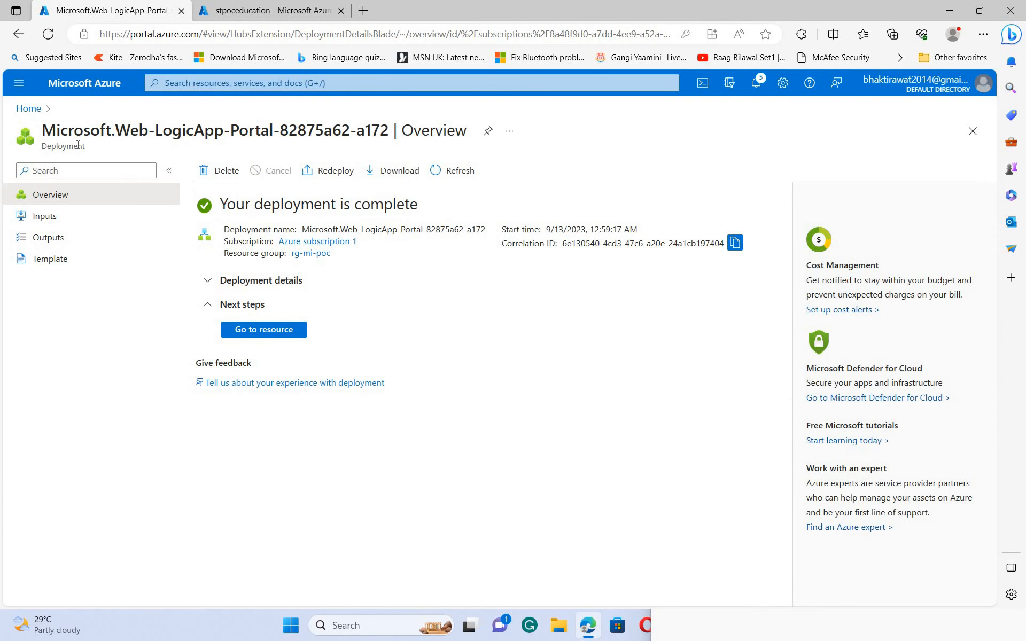
click(275, 334)
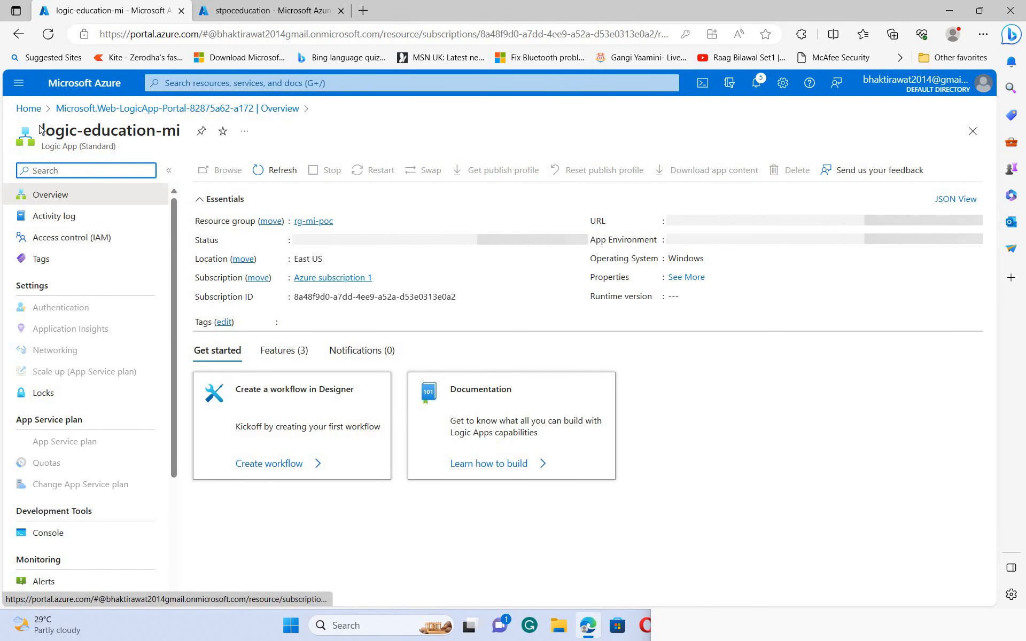
drag(40, 130, 181, 131)
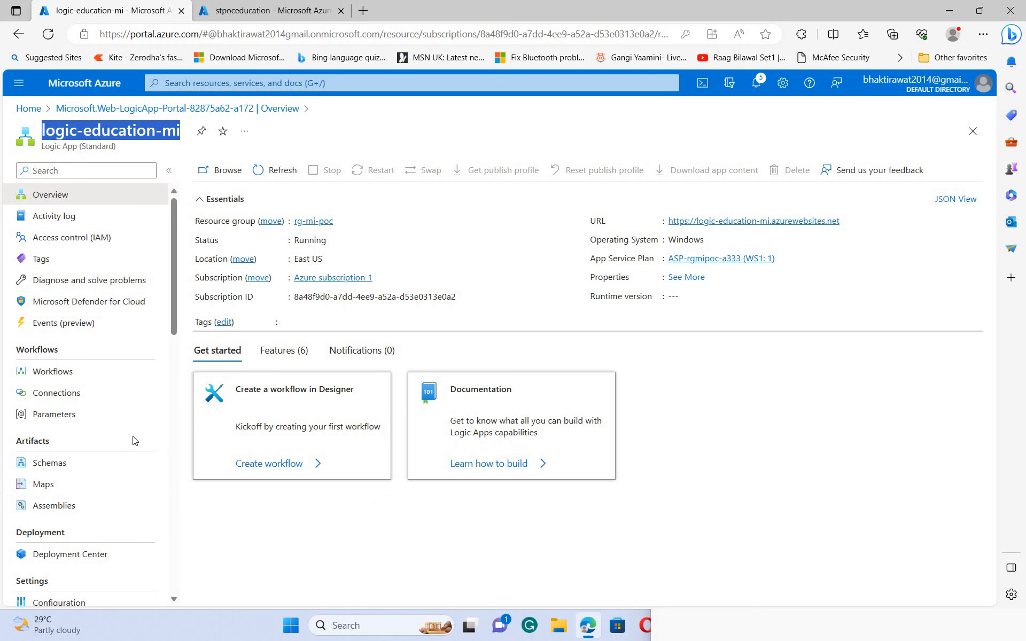
scroll(70, 337, down, 1)
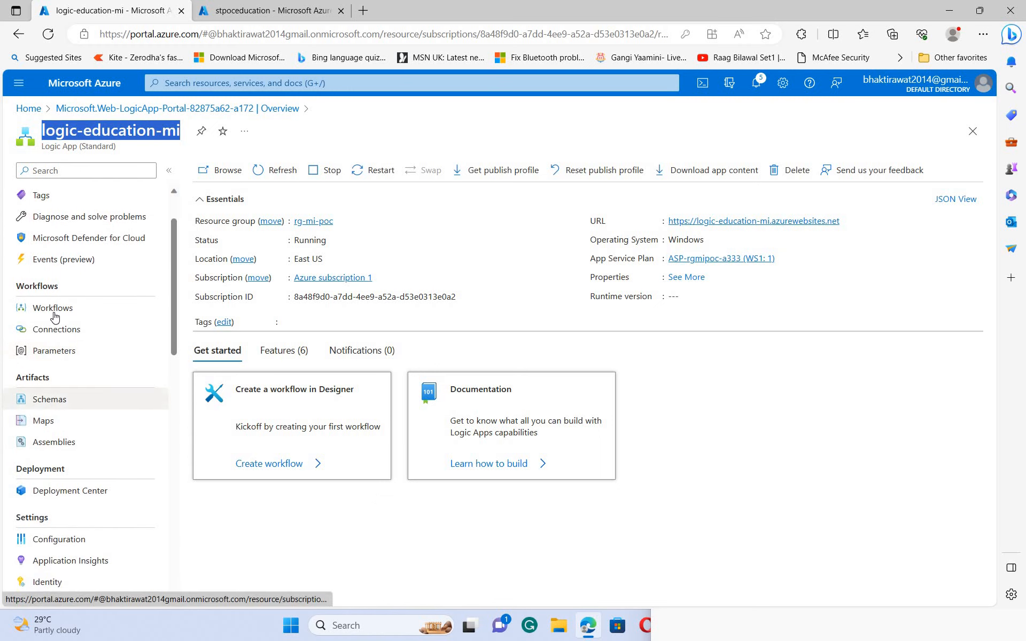
click(54, 311)
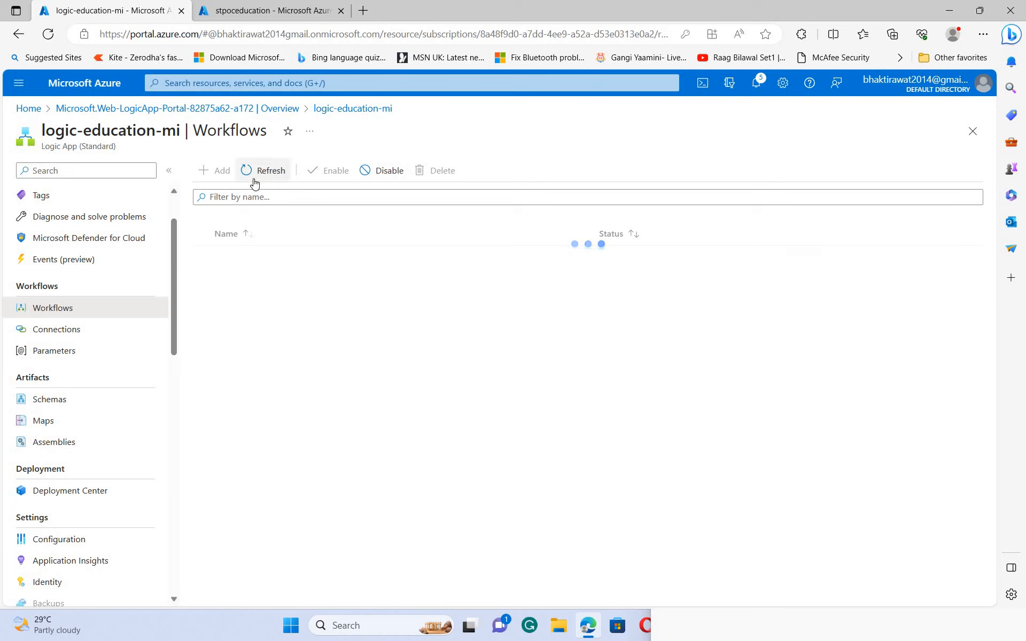
Step: Create a Stateful workflow named wf-education-mi in the logic app
scroll(156, 524, down, 5)
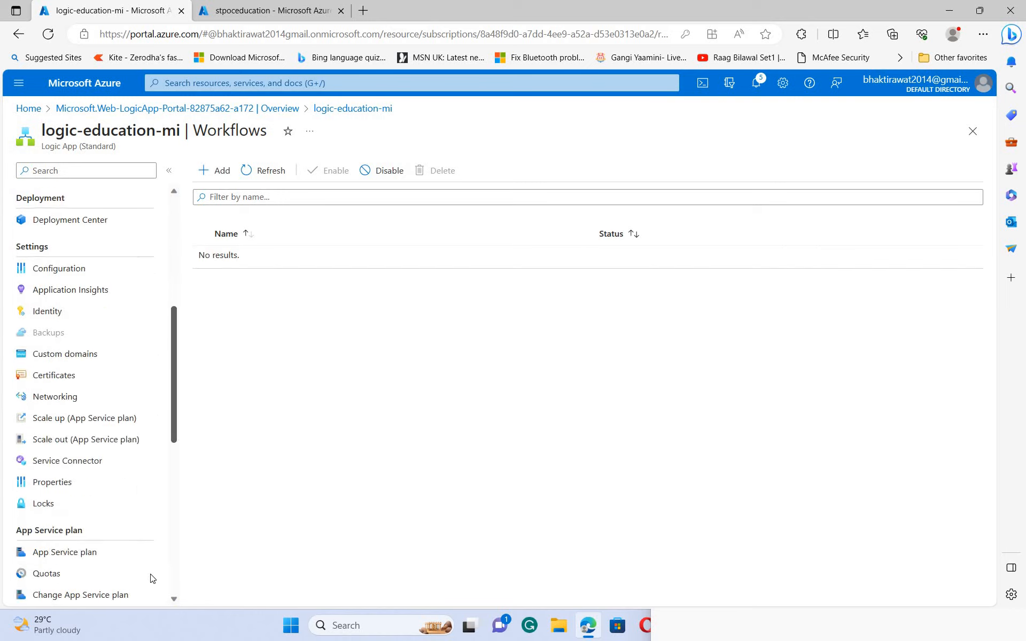
drag(153, 579, 179, 185)
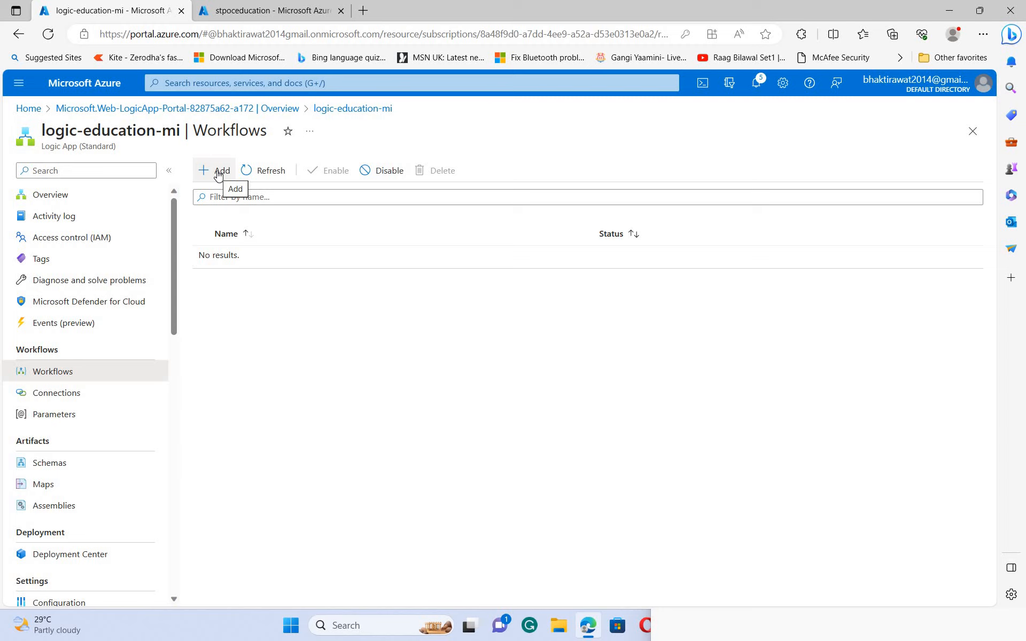
click(219, 172)
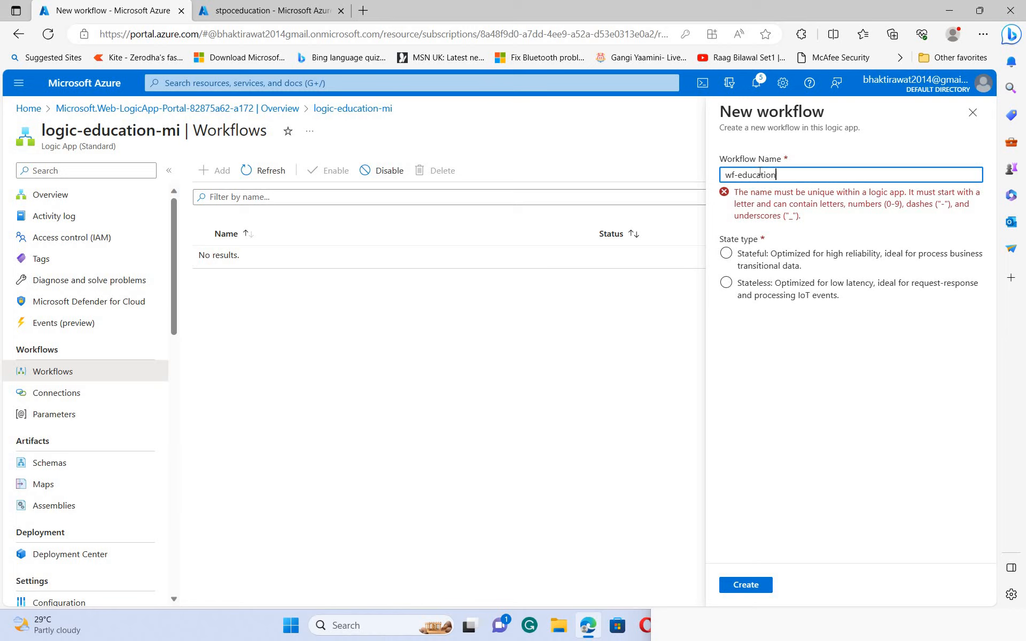
text(-mi)
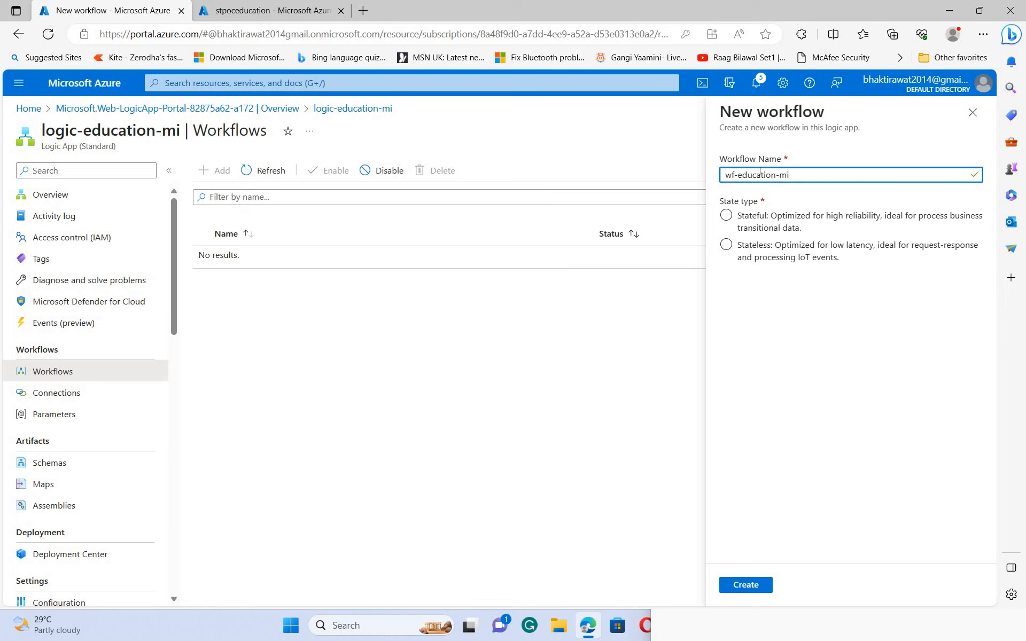
click(727, 215)
click(727, 216)
click(753, 585)
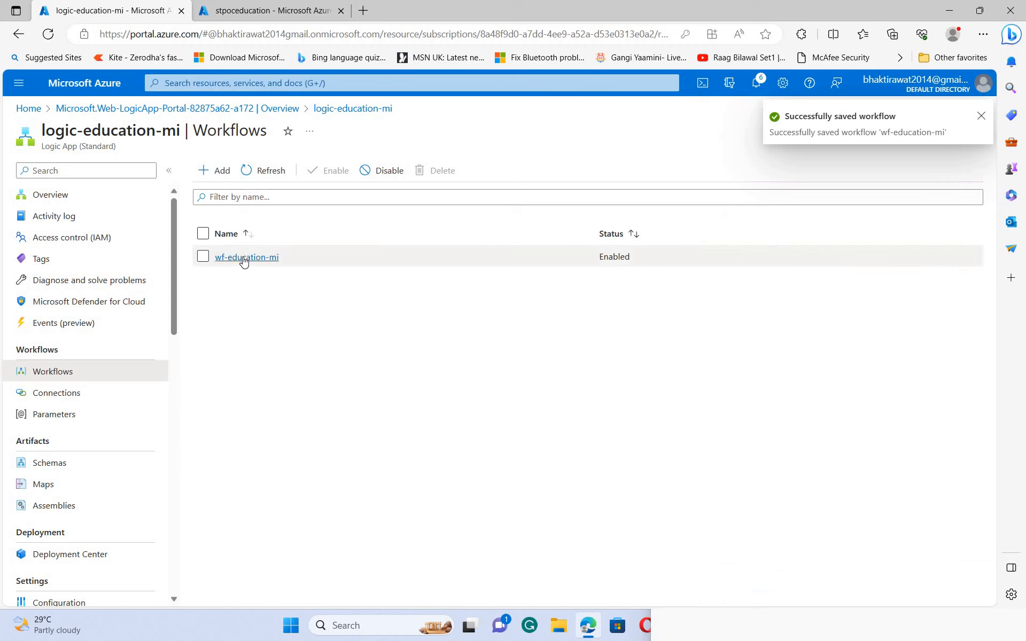
Step: Open the wf-education-mi workflow in the designer and add the In-App Request trigger "When a HTTP request is received"
click(247, 257)
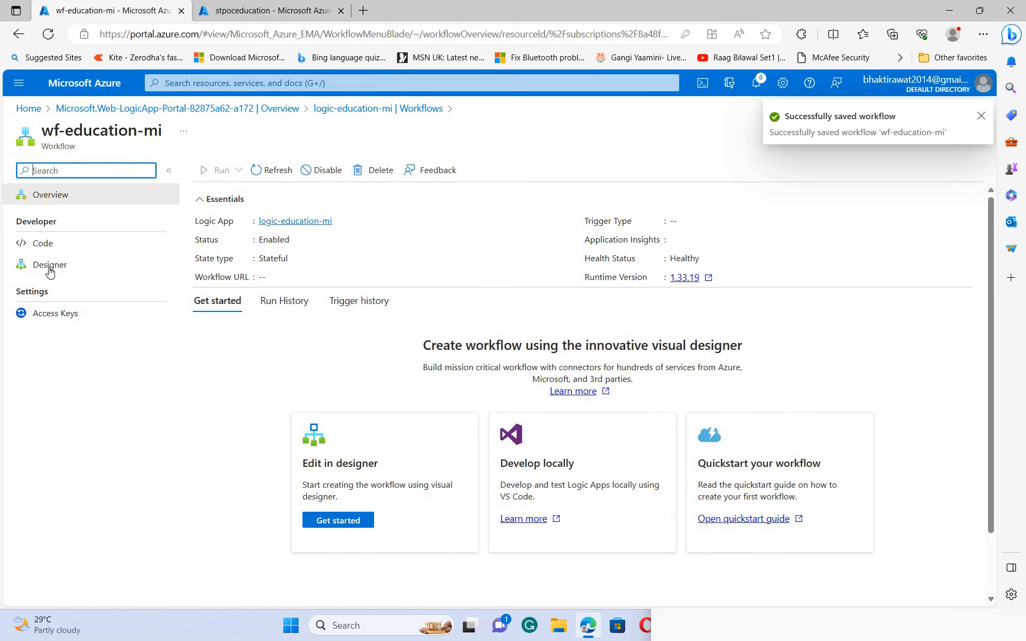
click(80, 264)
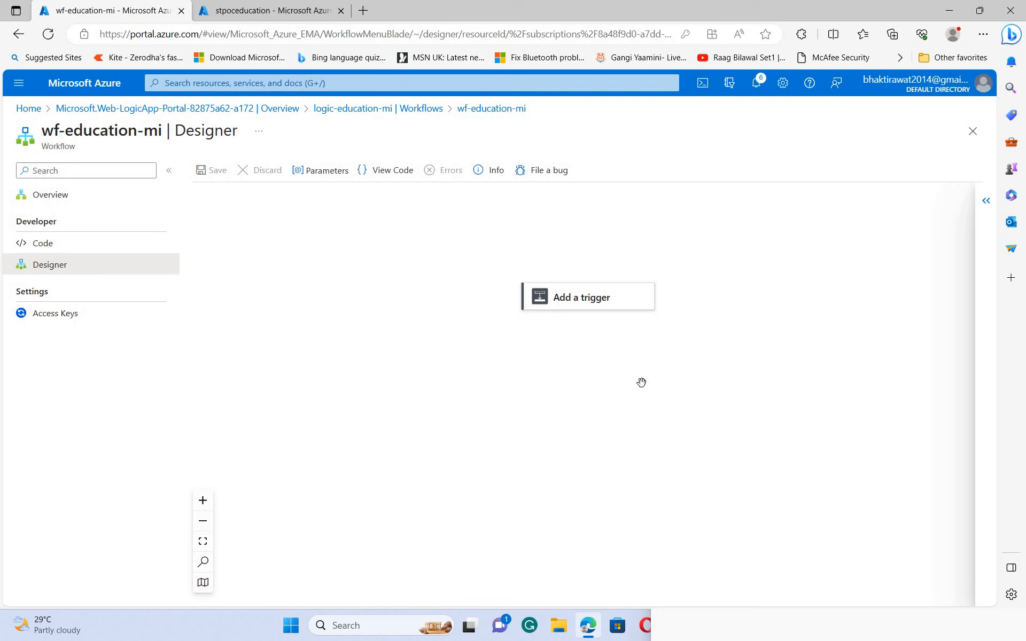
click(578, 304)
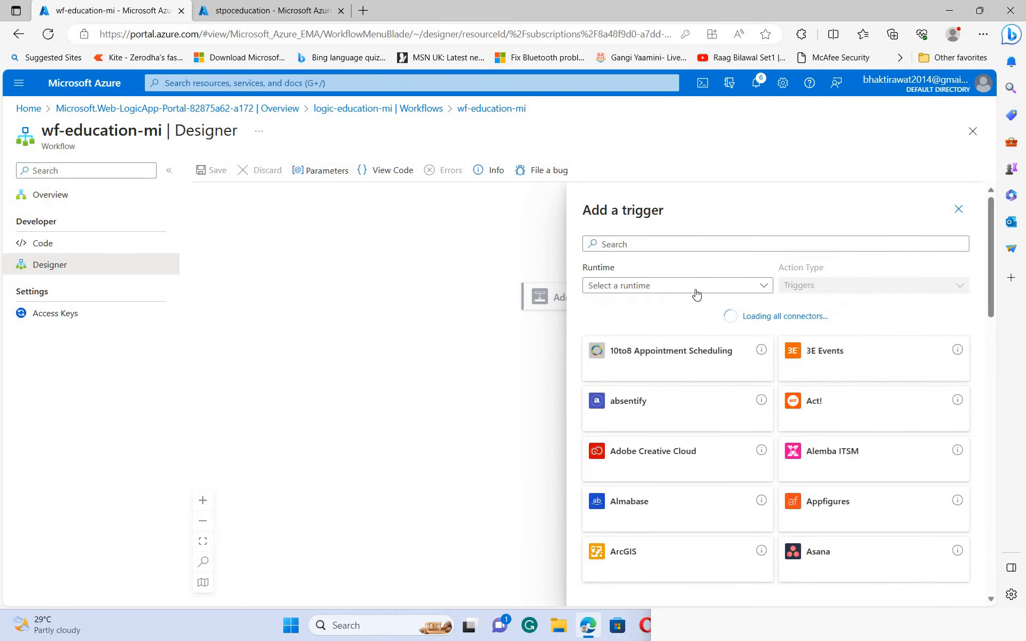
click(667, 287)
click(594, 306)
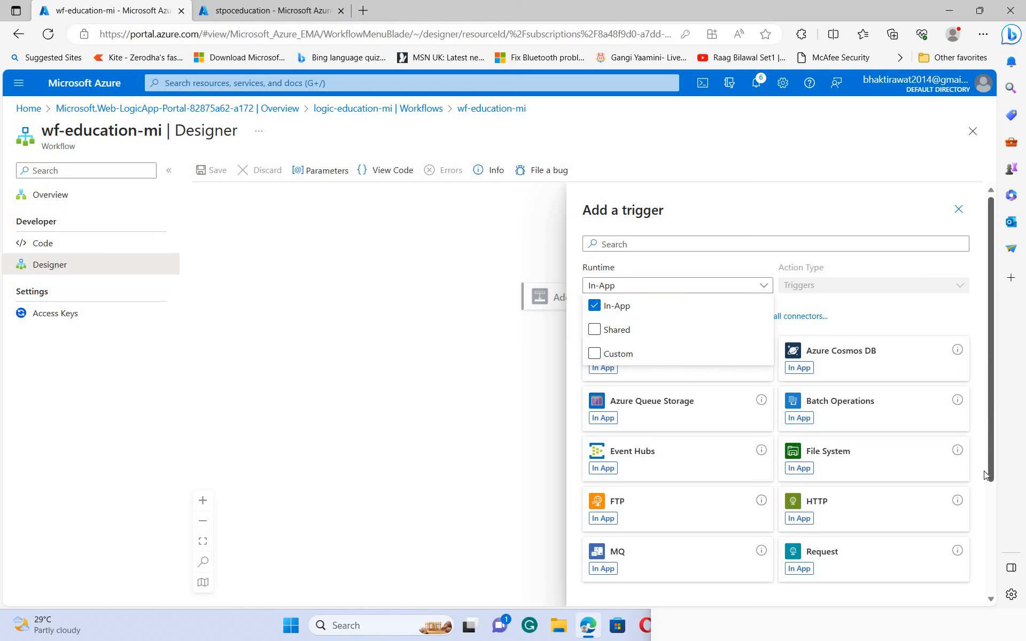
scroll(990, 495, down, 1)
scroll(989, 499, down, 2)
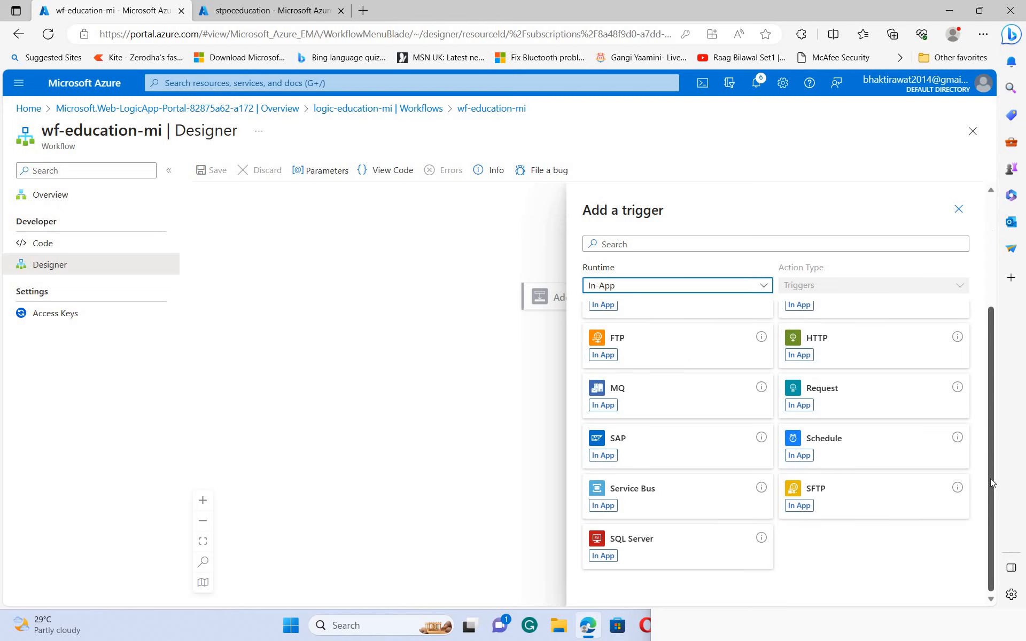
scroll(824, 413, up, 1)
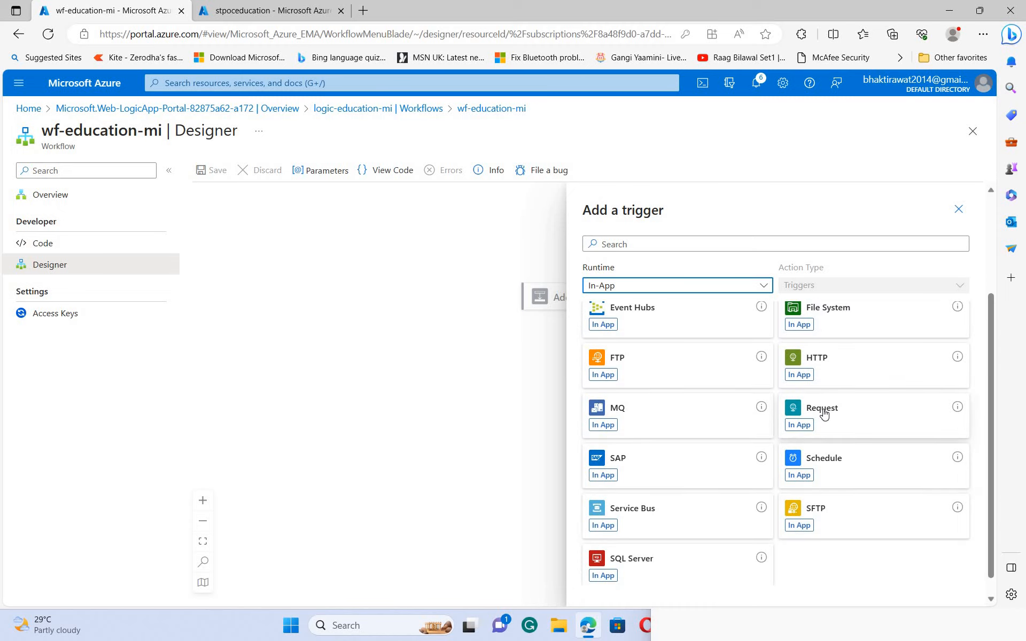
click(822, 412)
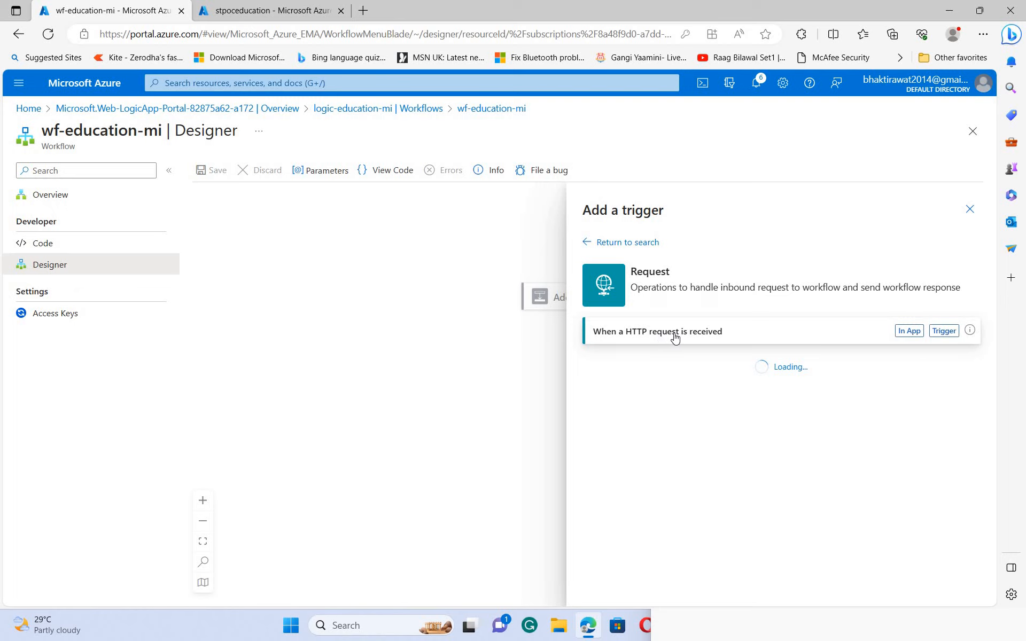
click(675, 336)
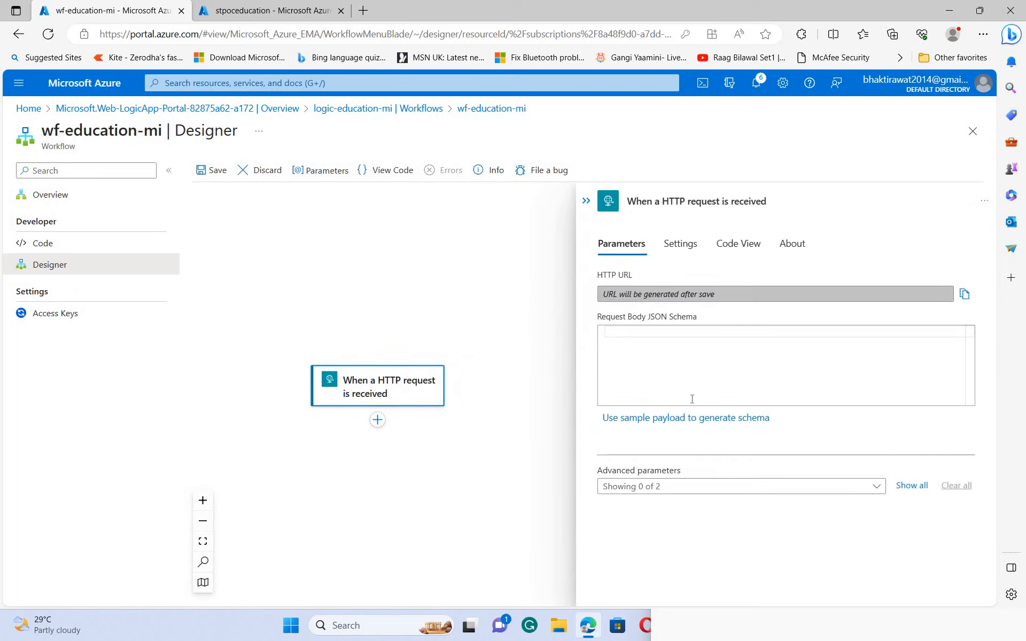
Step: Add the advanced Method parameter to the HTTP request trigger and set it to GET
click(682, 490)
click(658, 507)
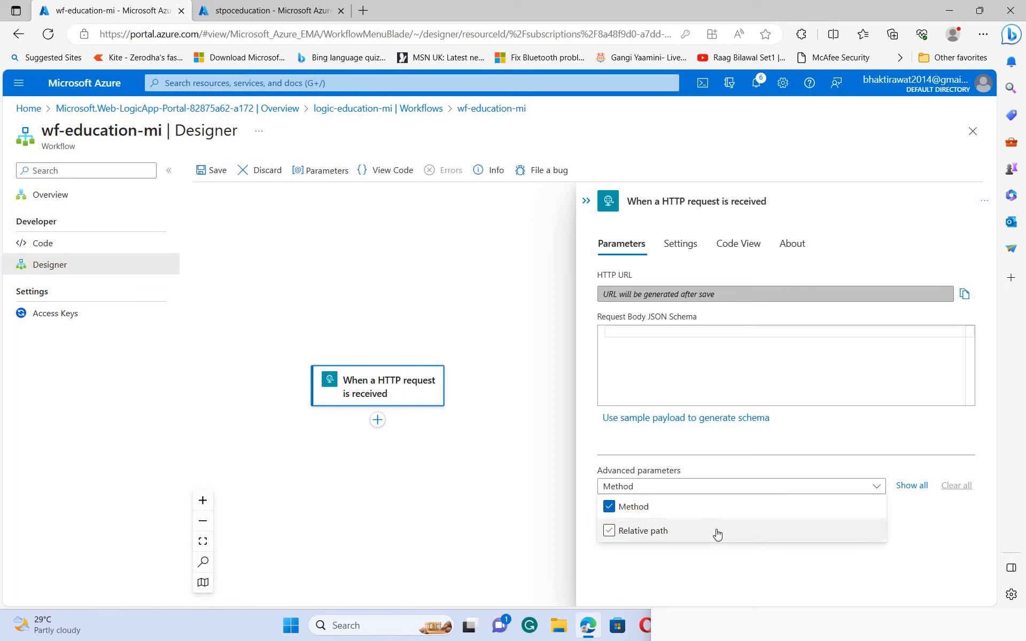
click(592, 543)
click(678, 527)
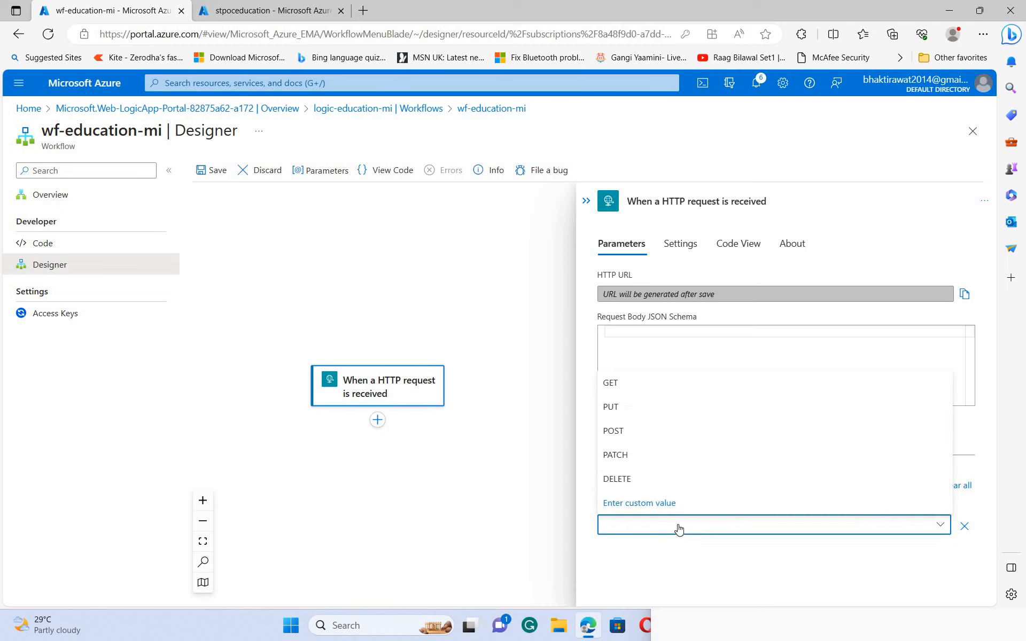
click(679, 528)
click(604, 527)
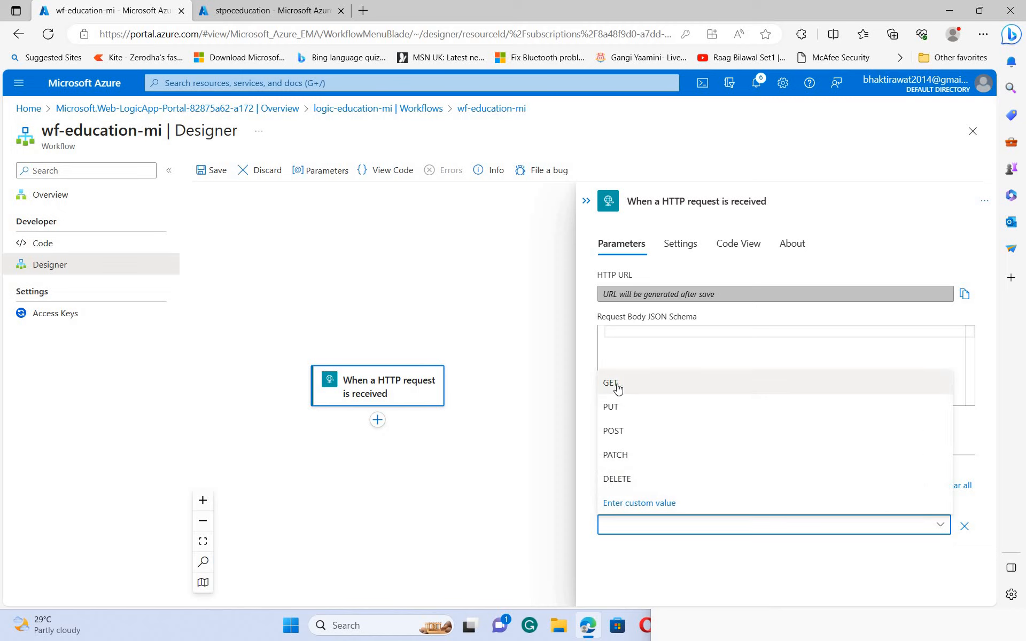
click(611, 383)
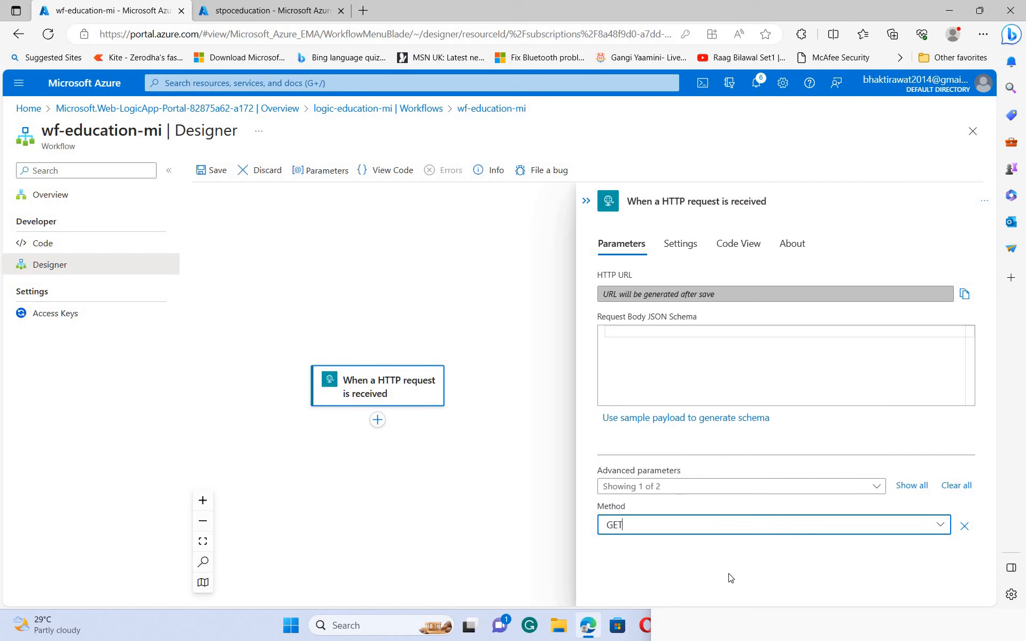
click(730, 577)
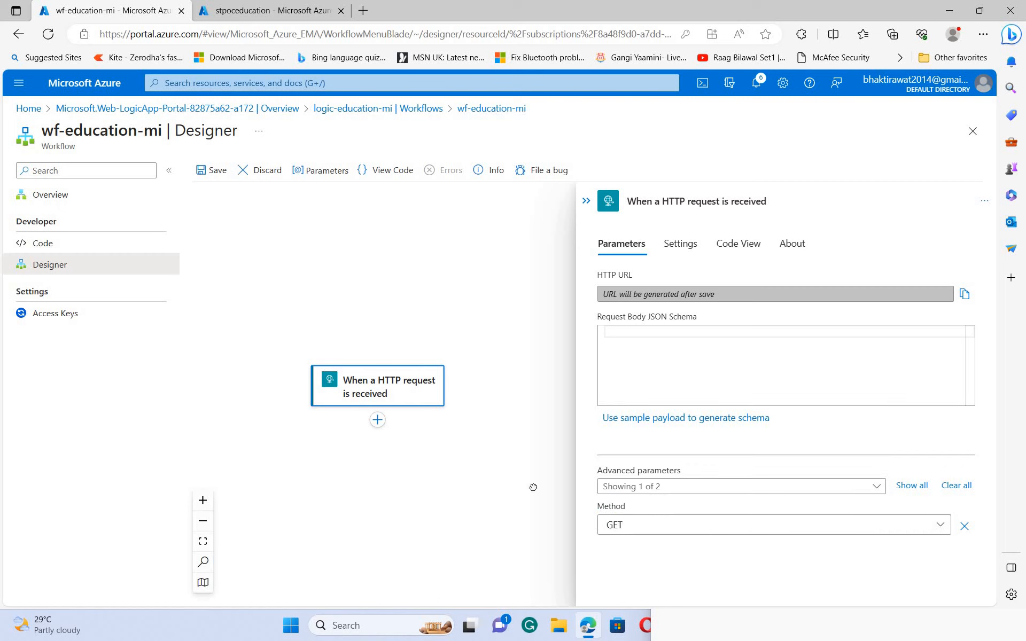
Step: Add the In-App Azure Blob Storage action "Read blob content" below the HTTP request trigger
click(378, 421)
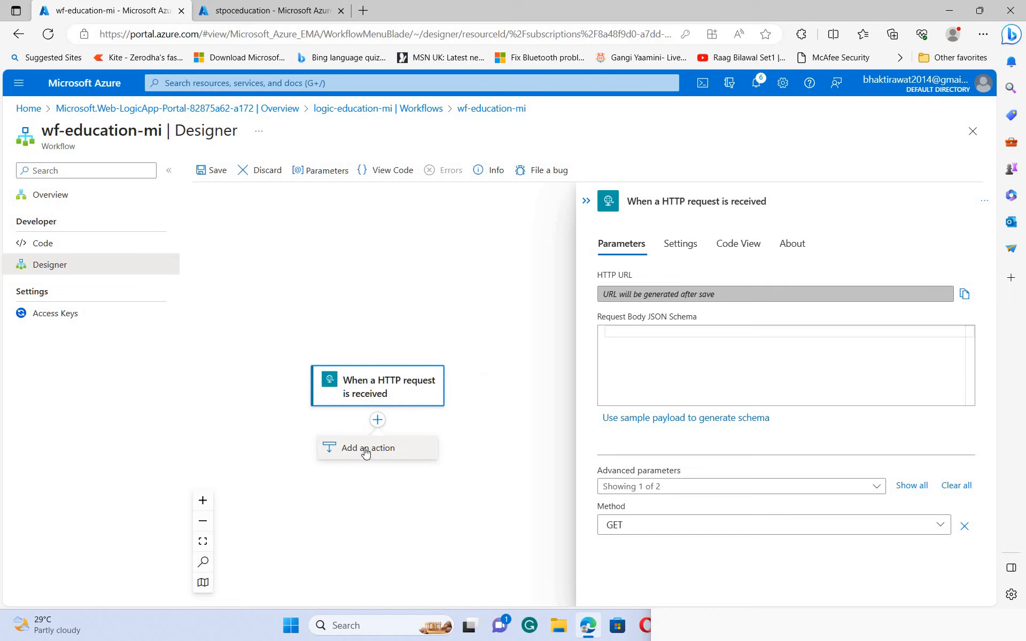
click(366, 449)
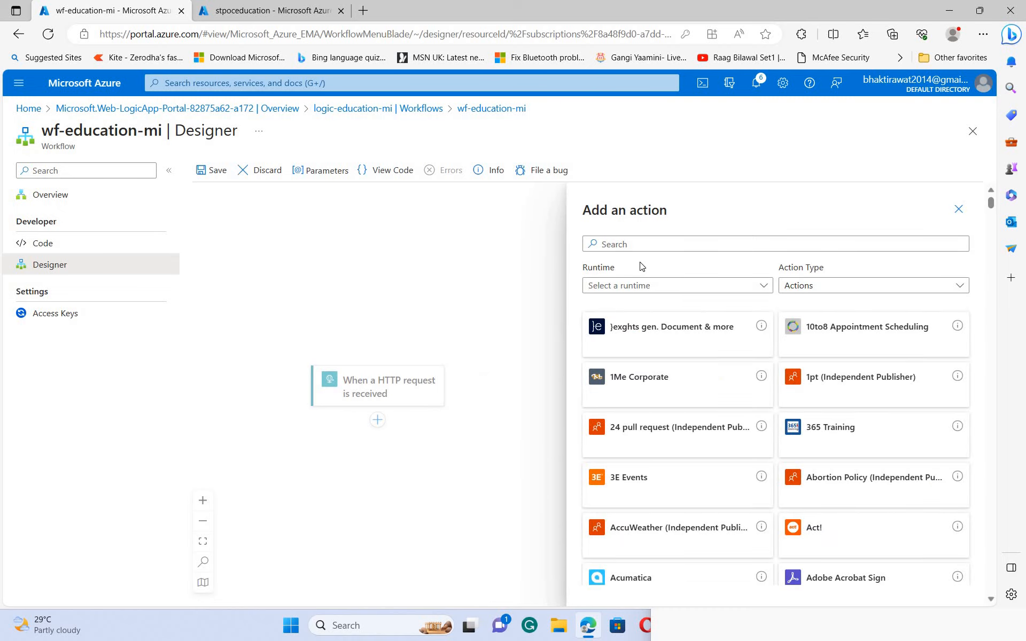
click(642, 286)
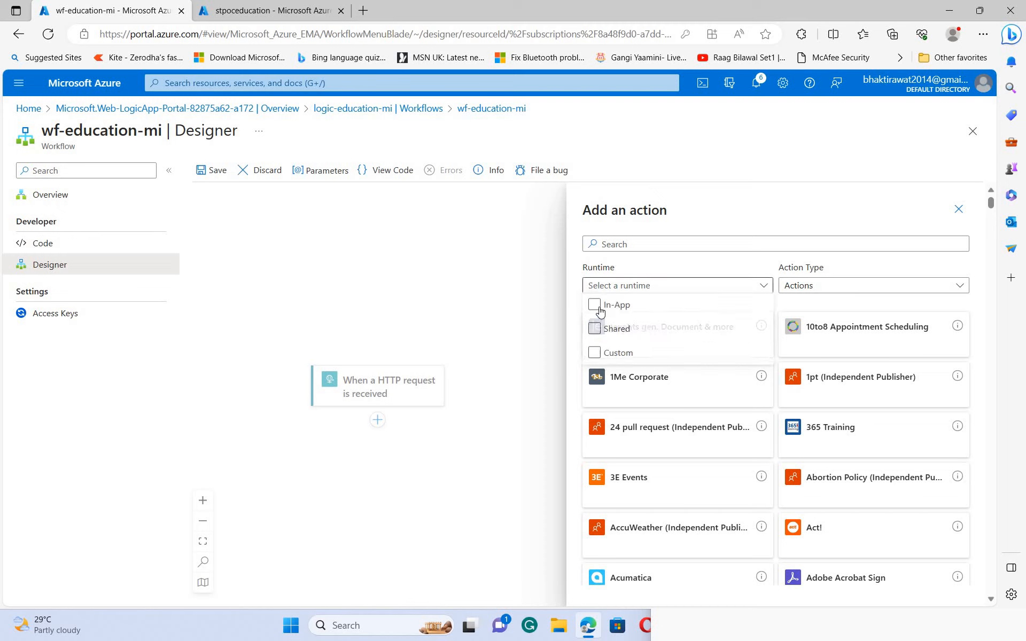
click(600, 312)
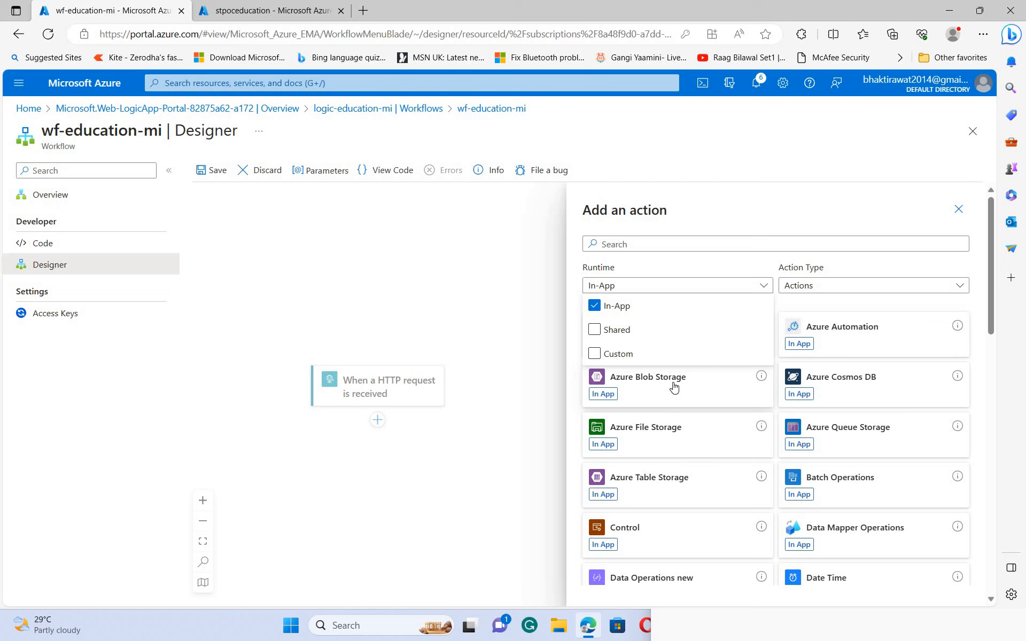
click(646, 381)
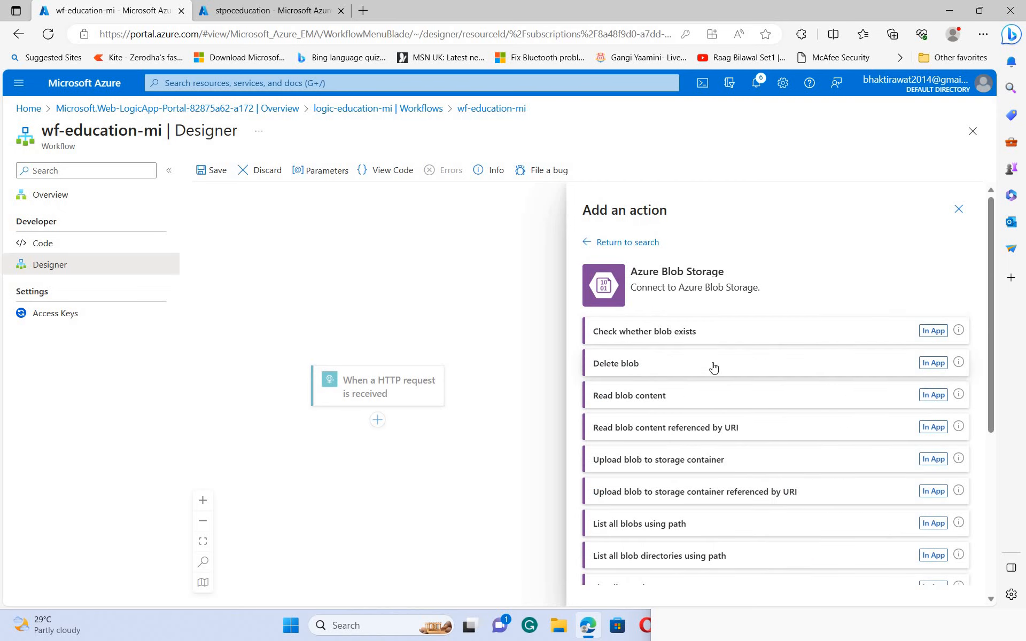
click(649, 400)
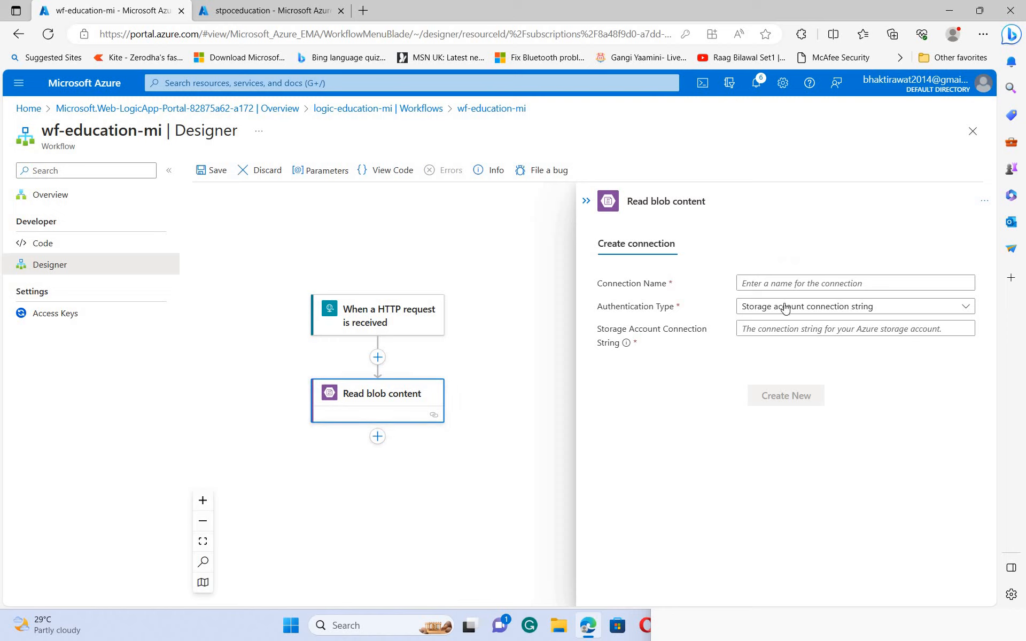
Step: Name the Read blob content connection connection-poc and set its authentication type to Managed identity
click(773, 276)
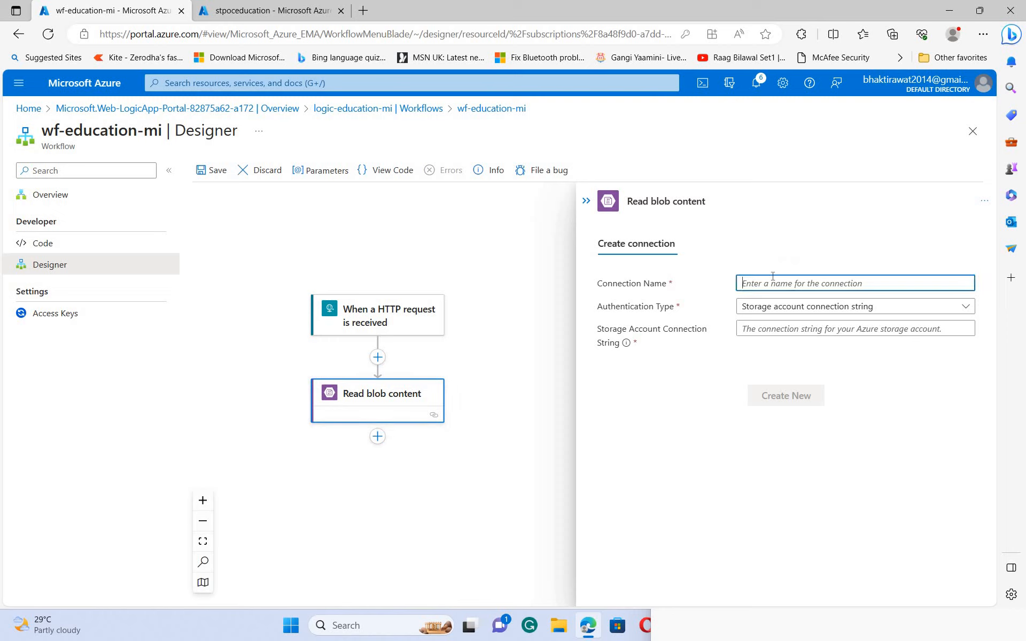
text(connection-poc)
click(813, 314)
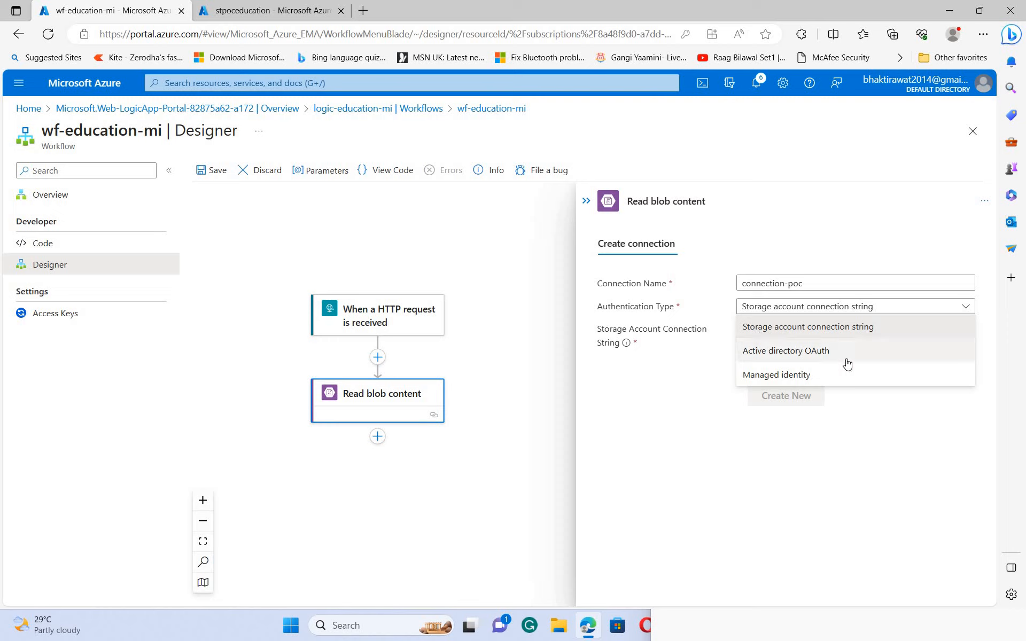
click(778, 375)
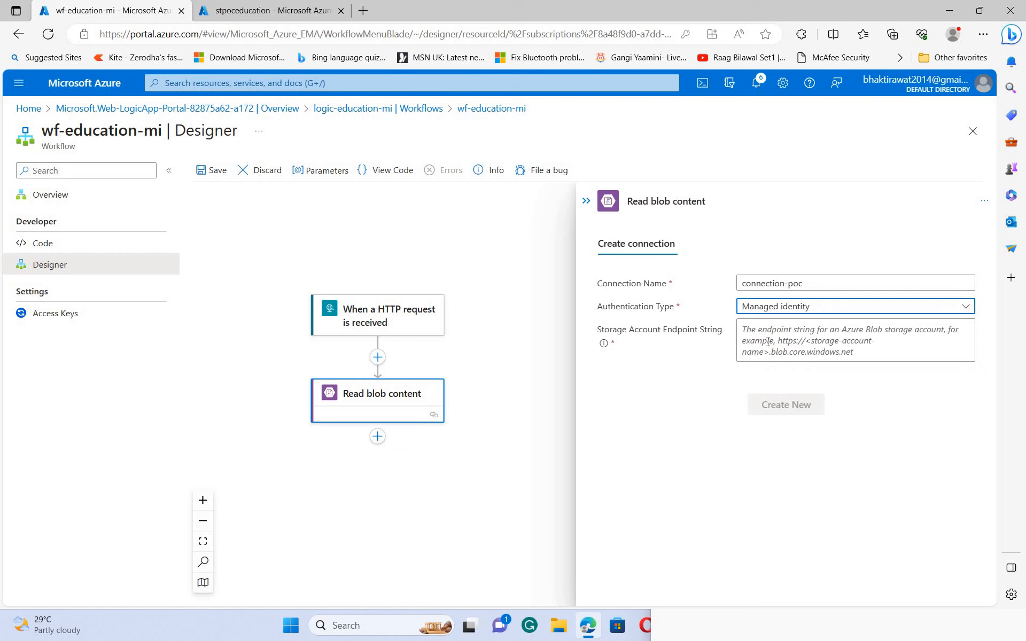
click(737, 343)
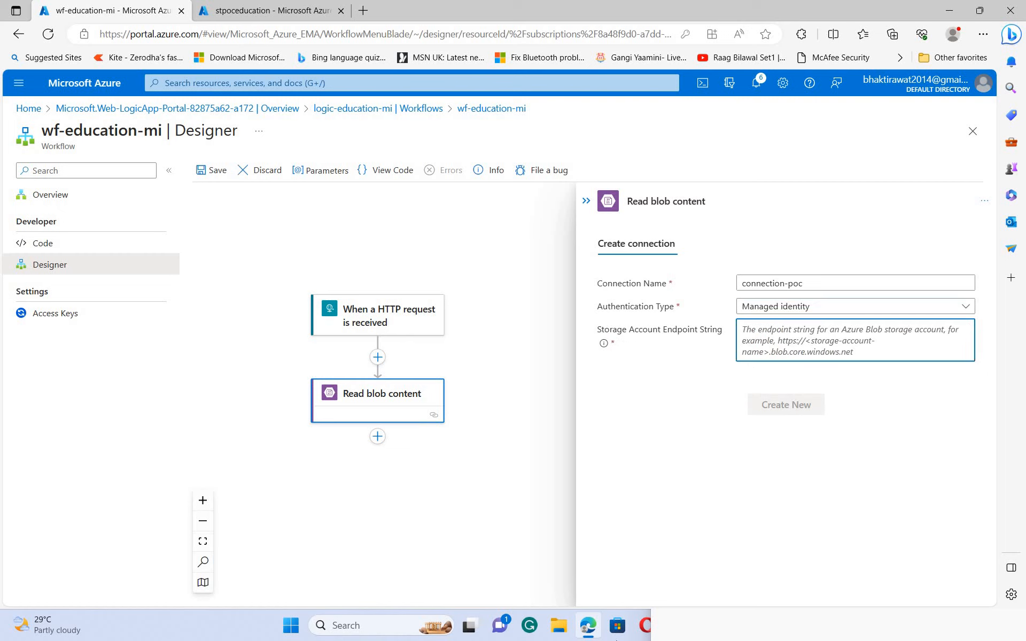
click(722, 620)
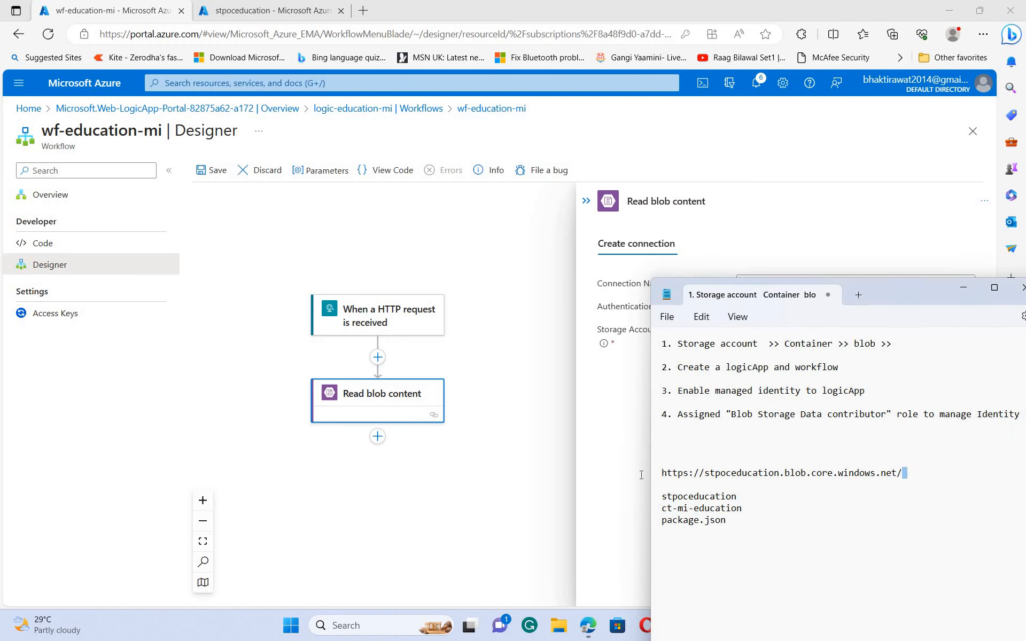
drag(903, 473, 639, 484)
key(ctrl+c)
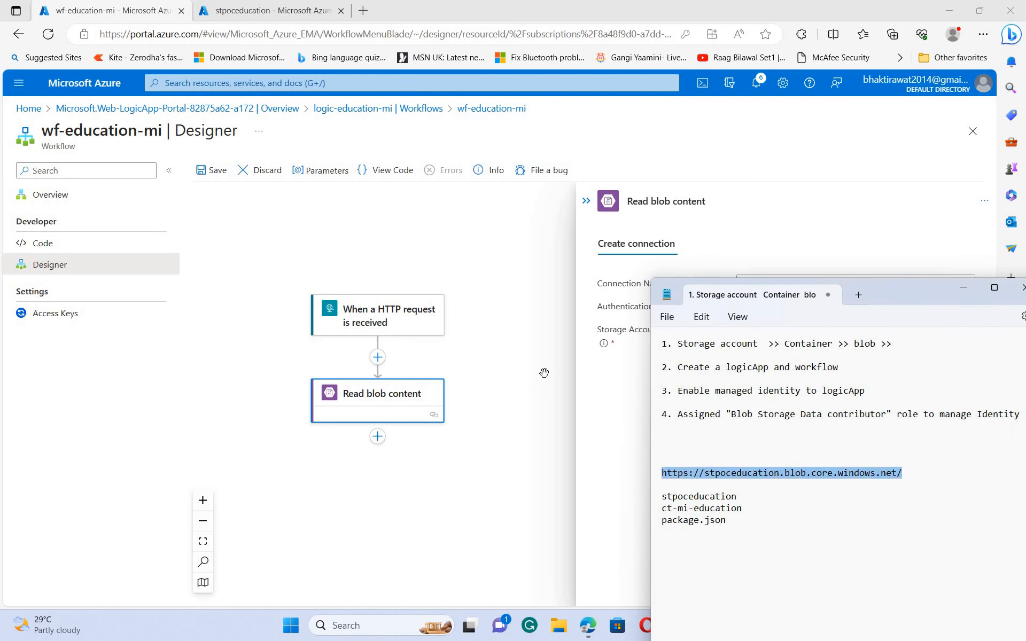
key(alt+Tab)
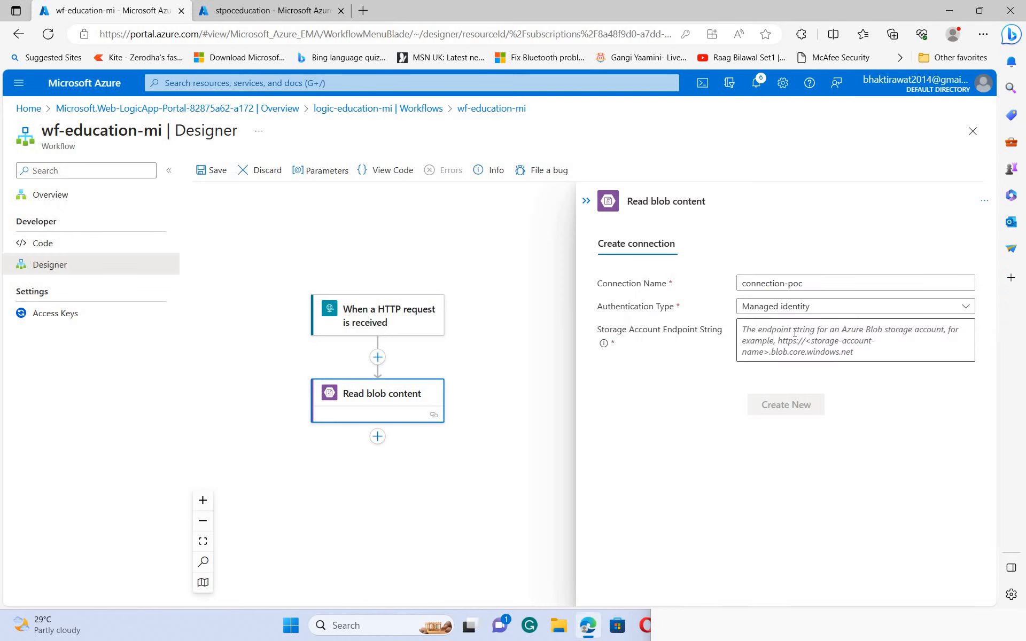
click(795, 331)
key(ctrl+v)
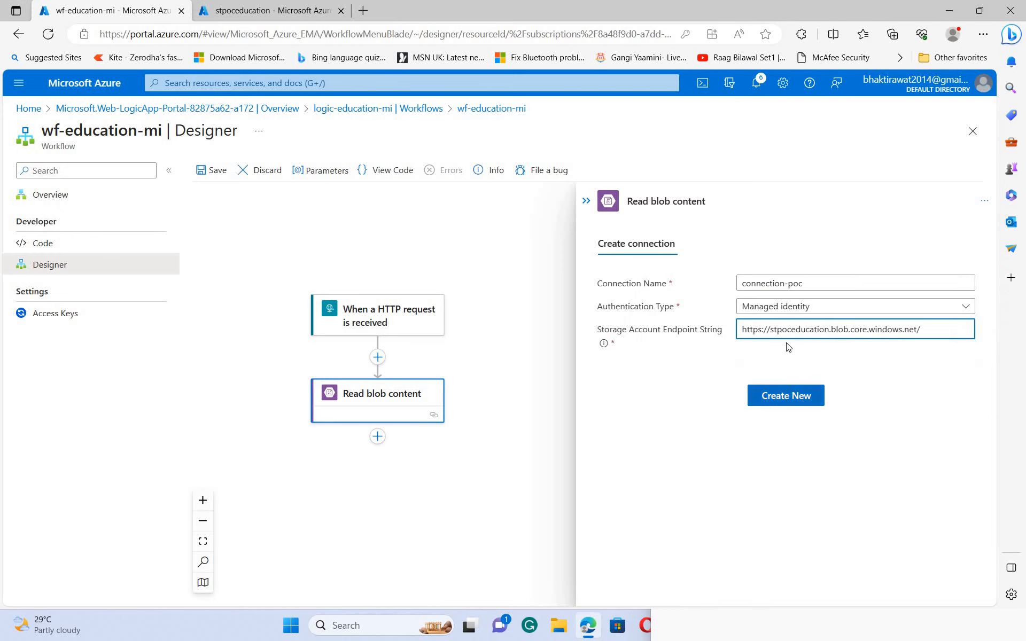
click(786, 396)
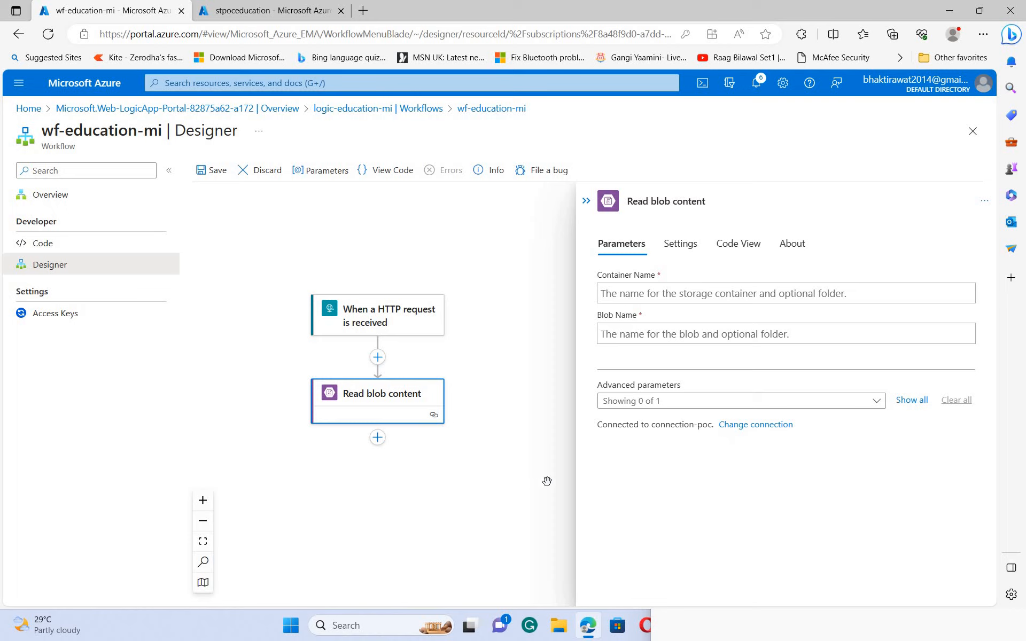
Step: Set the Read blob content action's container name to ct-mi-education, copied from the Notepad notes
click(647, 293)
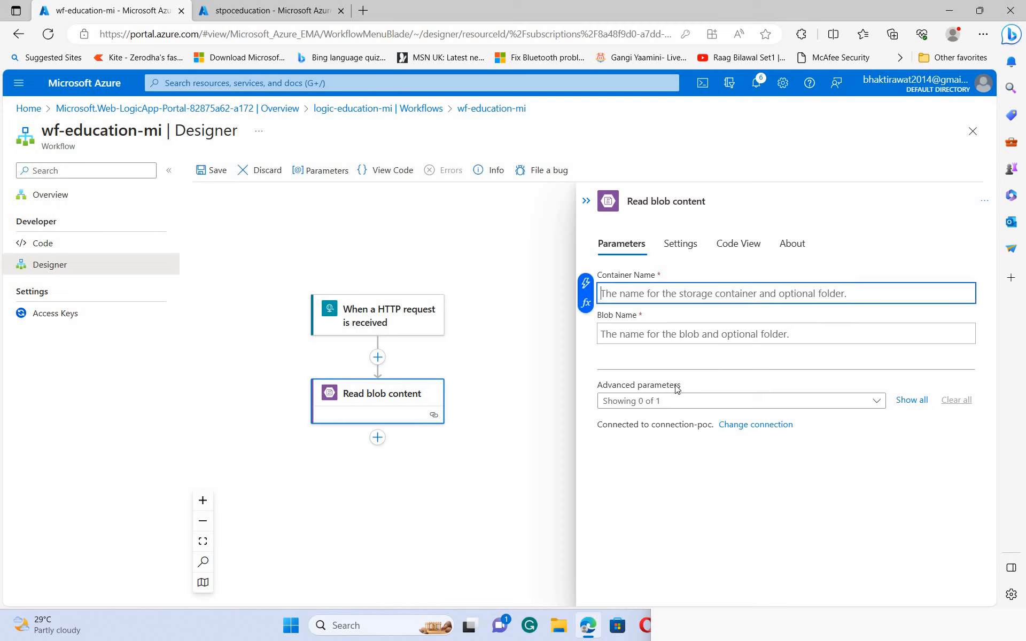
click(718, 637)
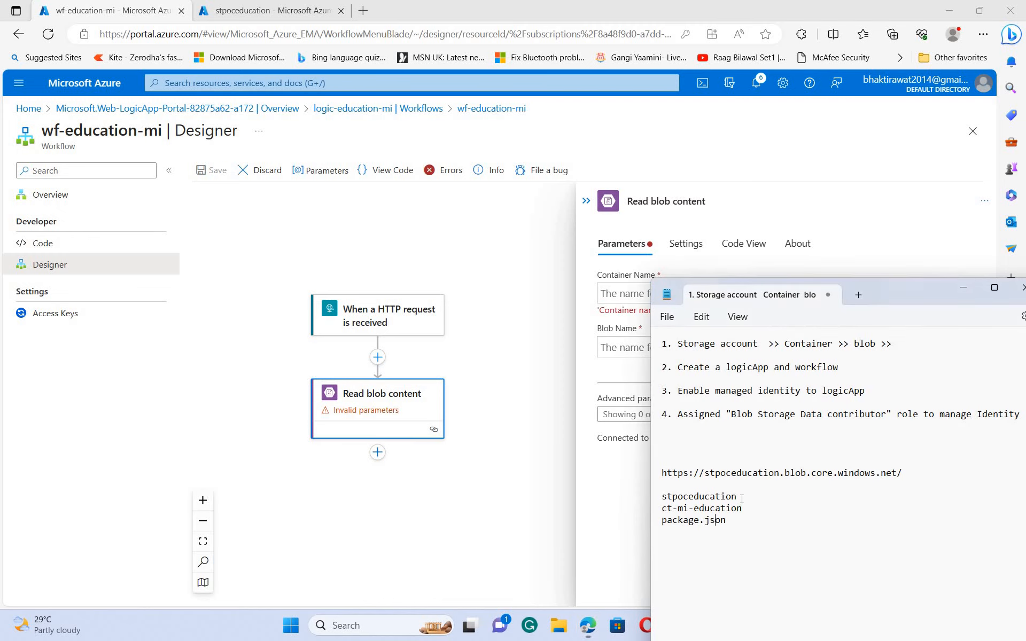
drag(743, 509, 634, 515)
key(ctrl+c)
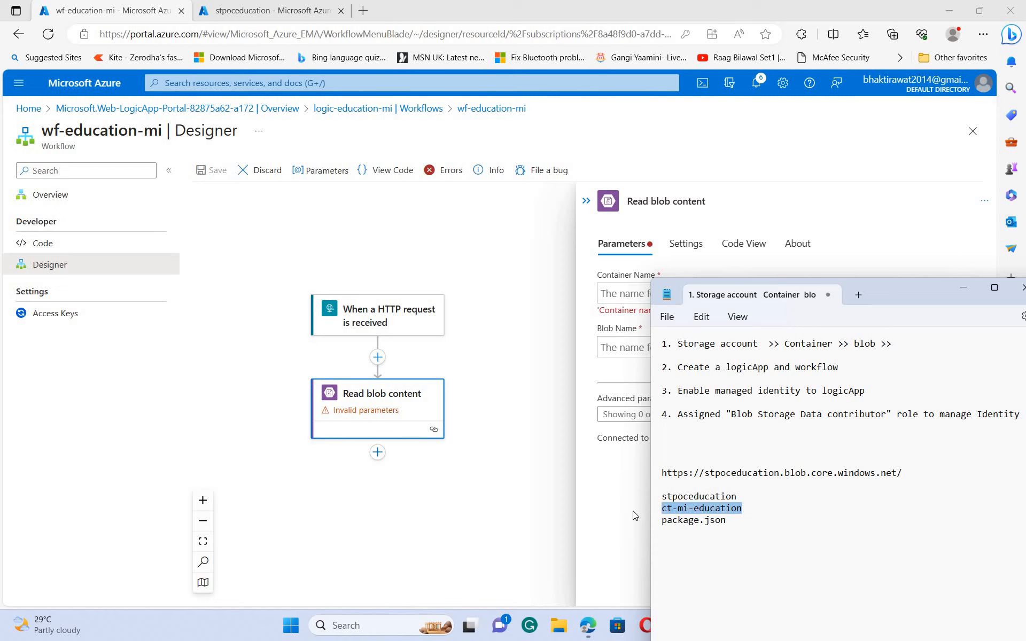
click(626, 294)
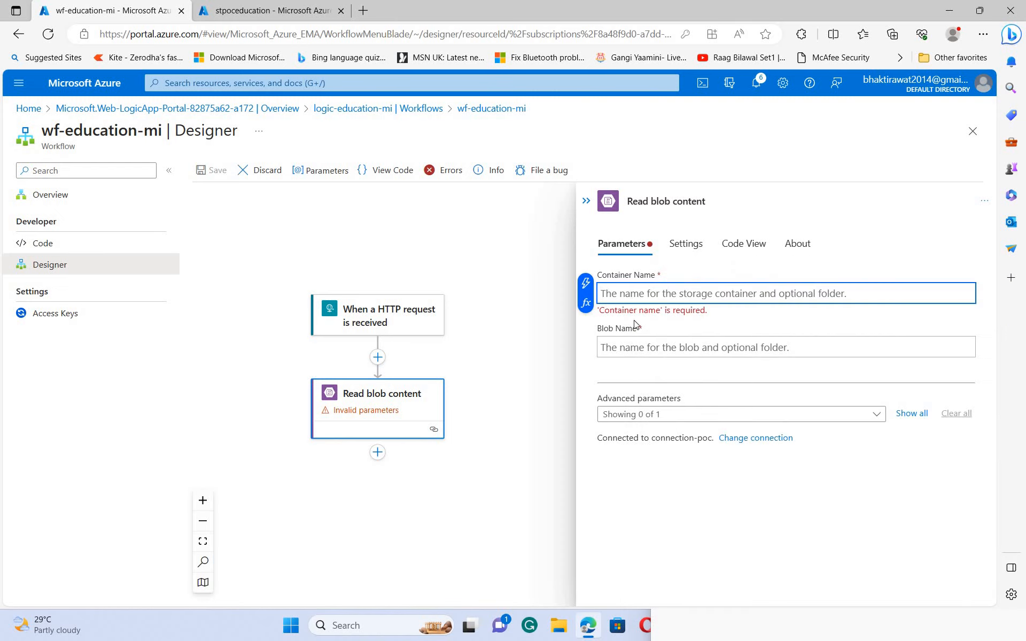
key(ctrl+v)
key(Tab)
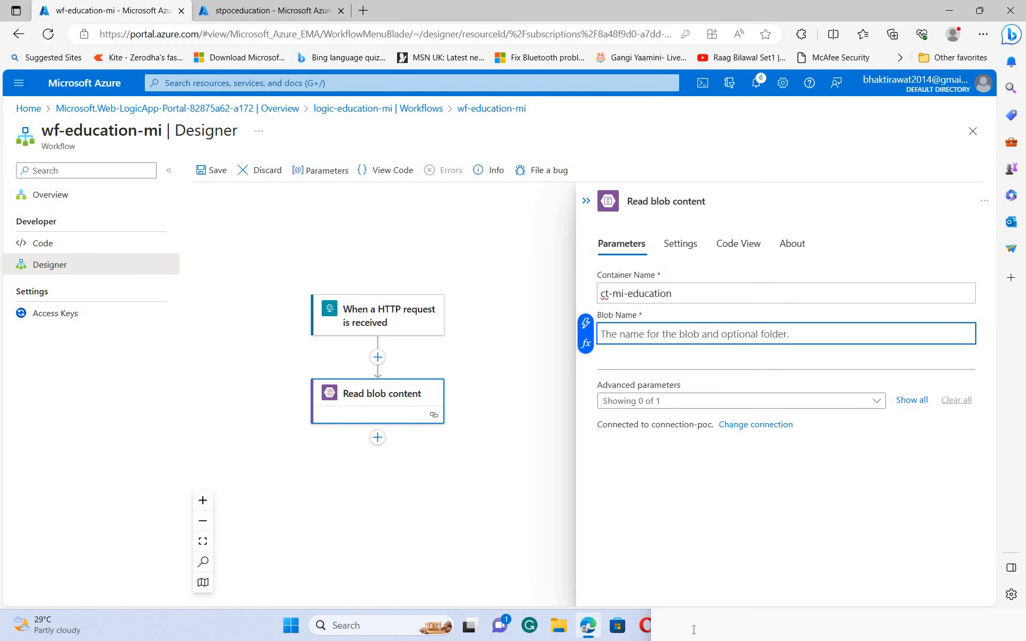
Step: Set the Read blob content action's blob name to package.json, copied from the Notepad notes
click(693, 630)
drag(726, 521, 645, 521)
key(ctrl+c)
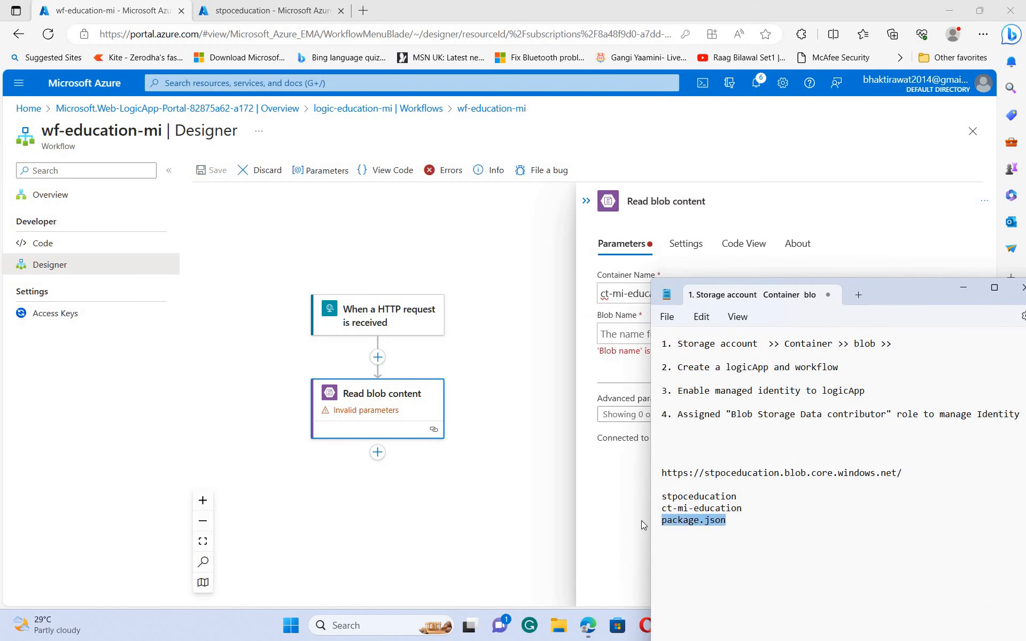
click(613, 335)
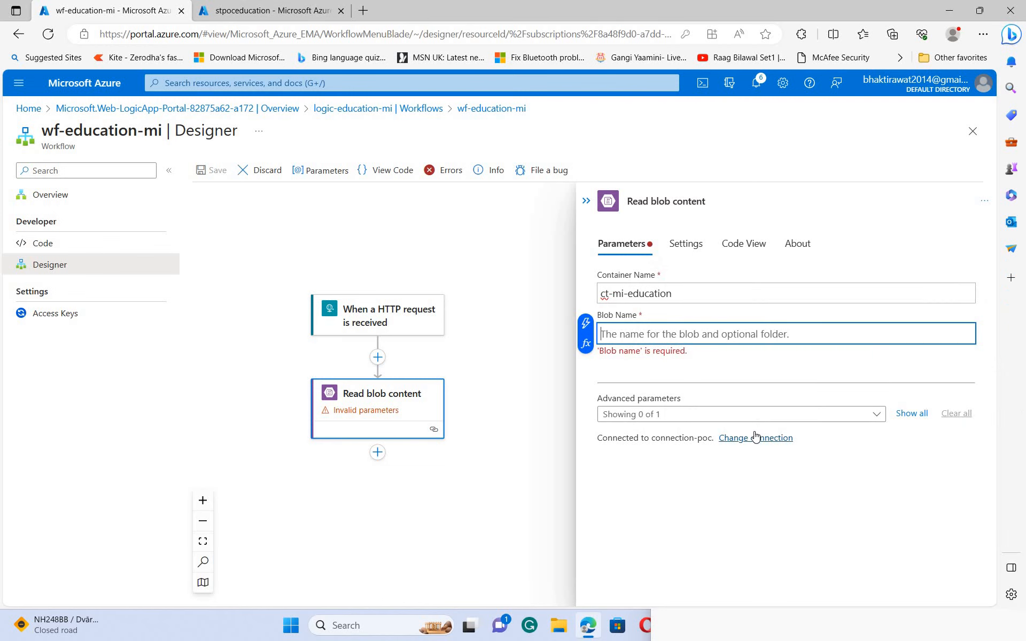
key(ctrl+v)
click(715, 486)
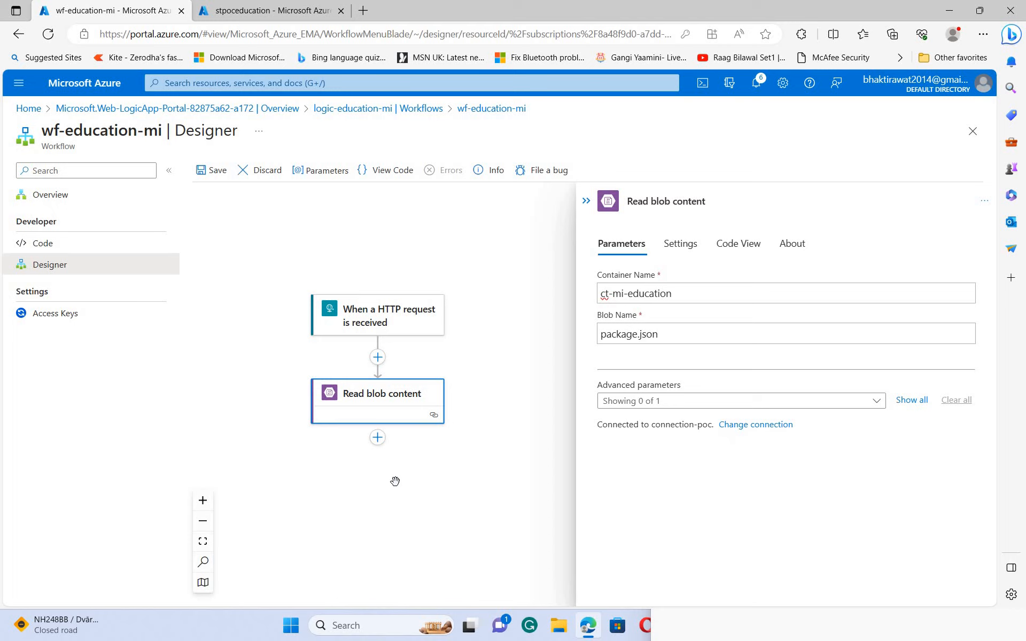
Step: Add the In-App Request action "Response" below the Read blob content action
click(379, 439)
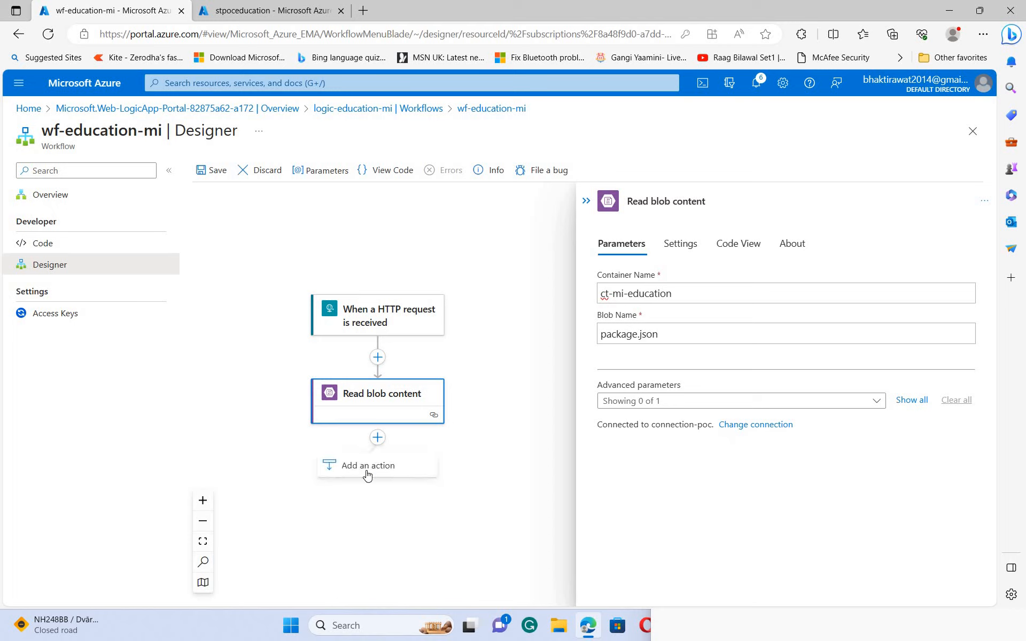
click(367, 470)
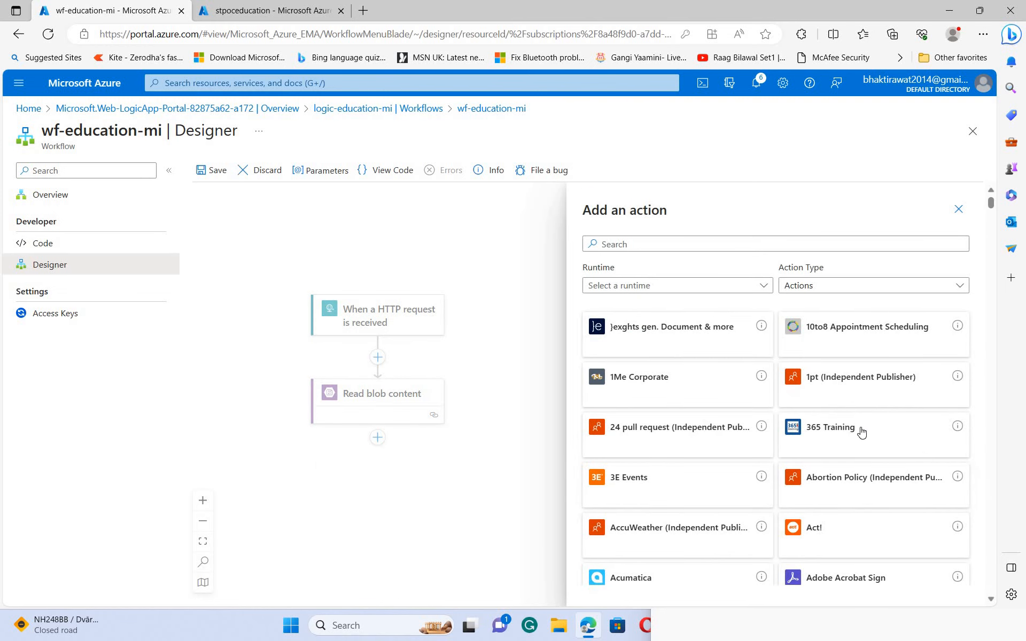
click(627, 289)
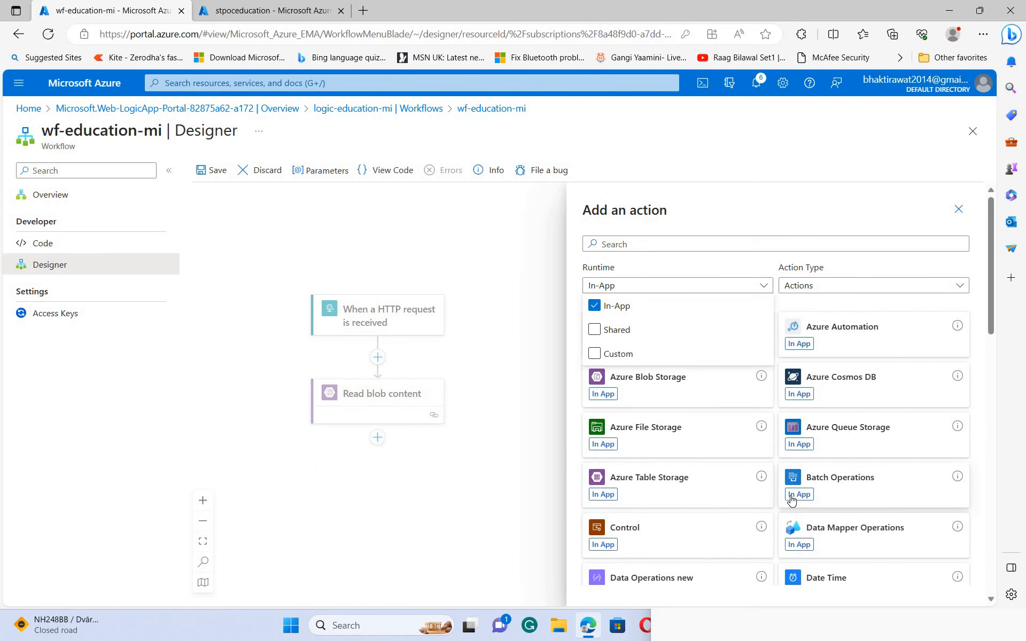
scroll(792, 500, down, 2)
scroll(793, 500, down, 6)
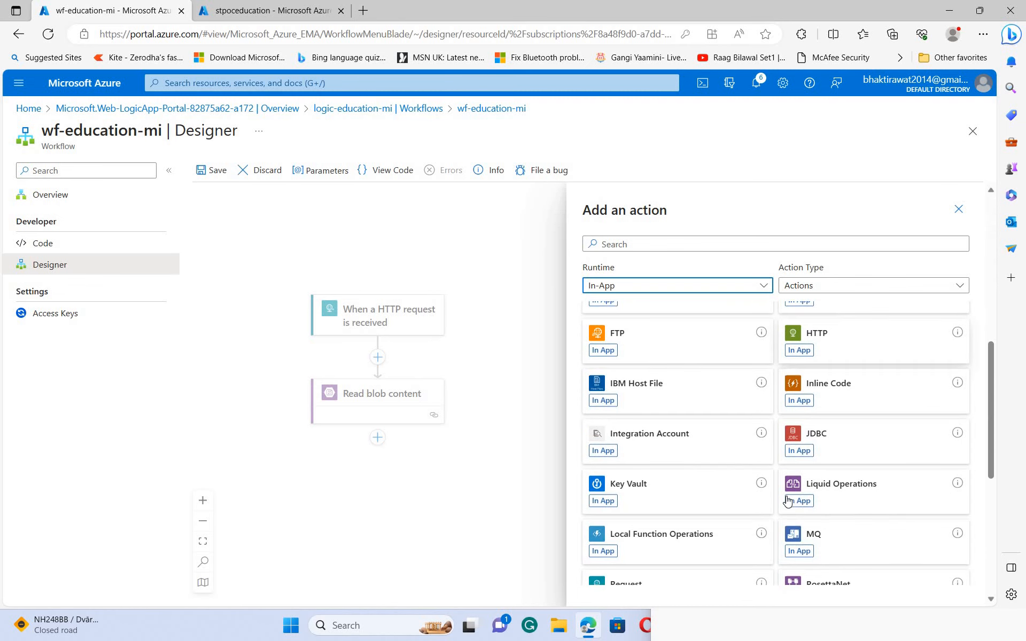
scroll(784, 500, down, 6)
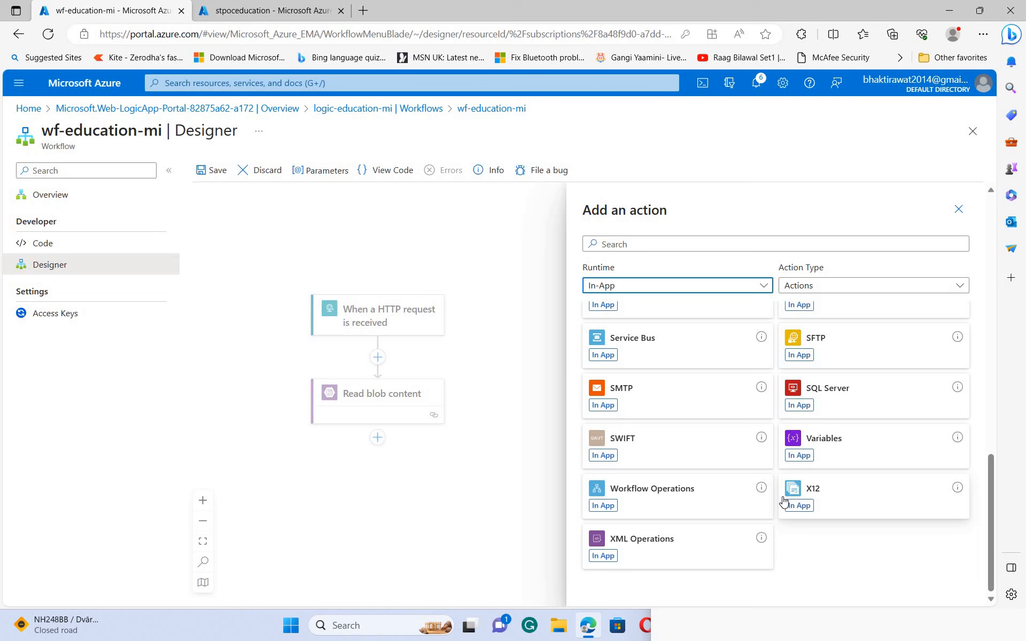
scroll(784, 500, up, 5)
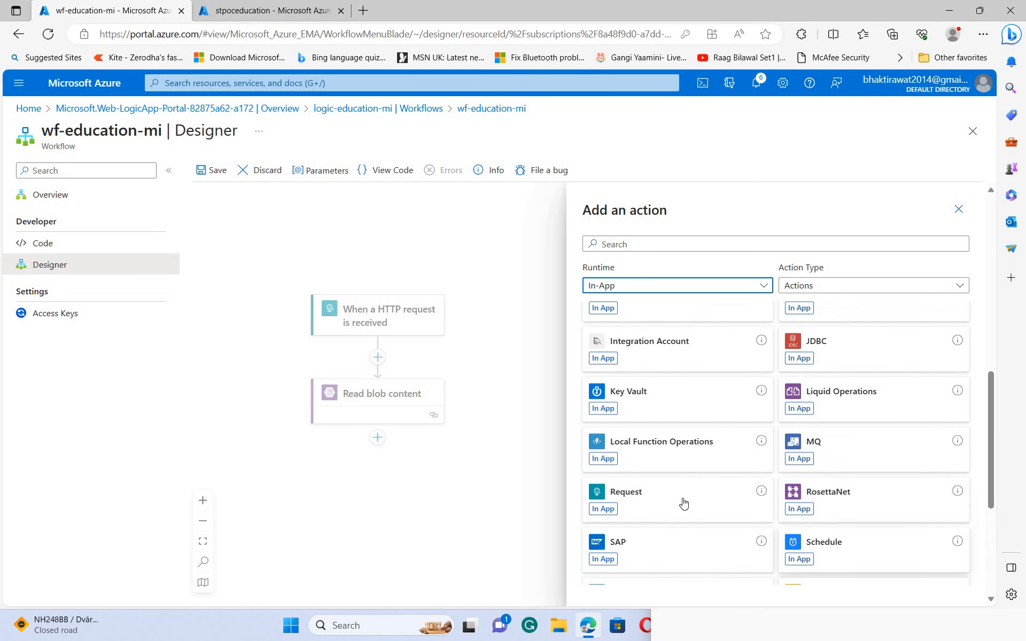
click(636, 494)
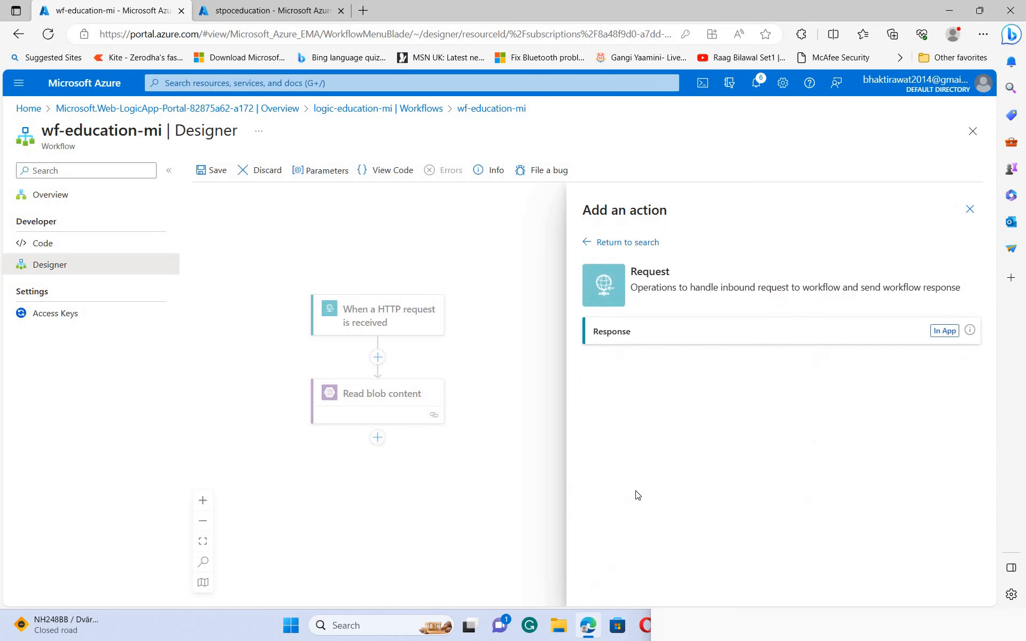
click(614, 355)
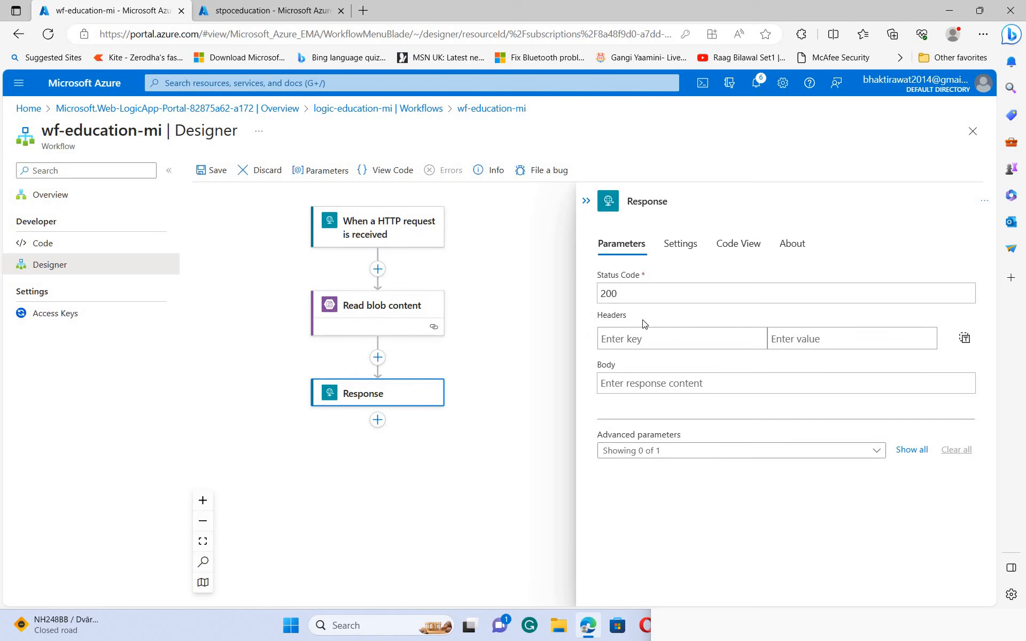
Step: Set the Response body to the dynamic content "Response from read blob action Content" and save the workflow
click(657, 381)
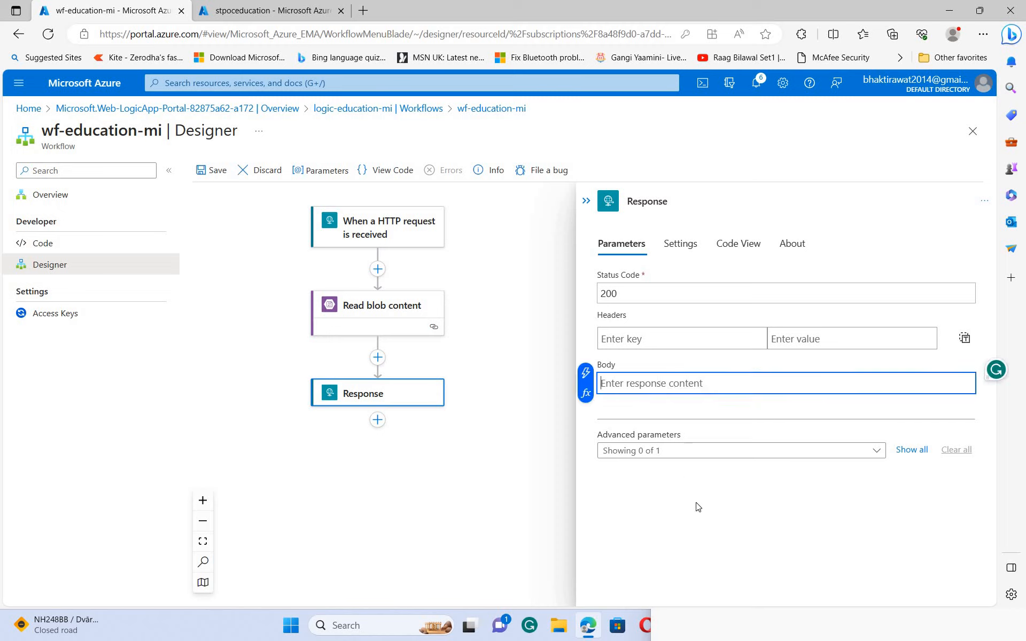
click(647, 321)
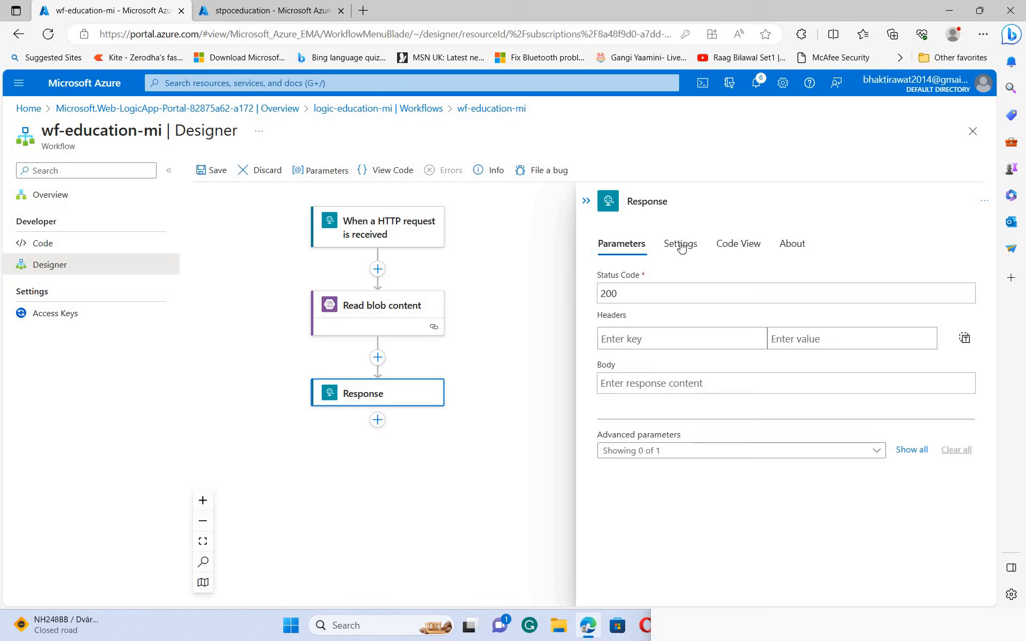
click(638, 385)
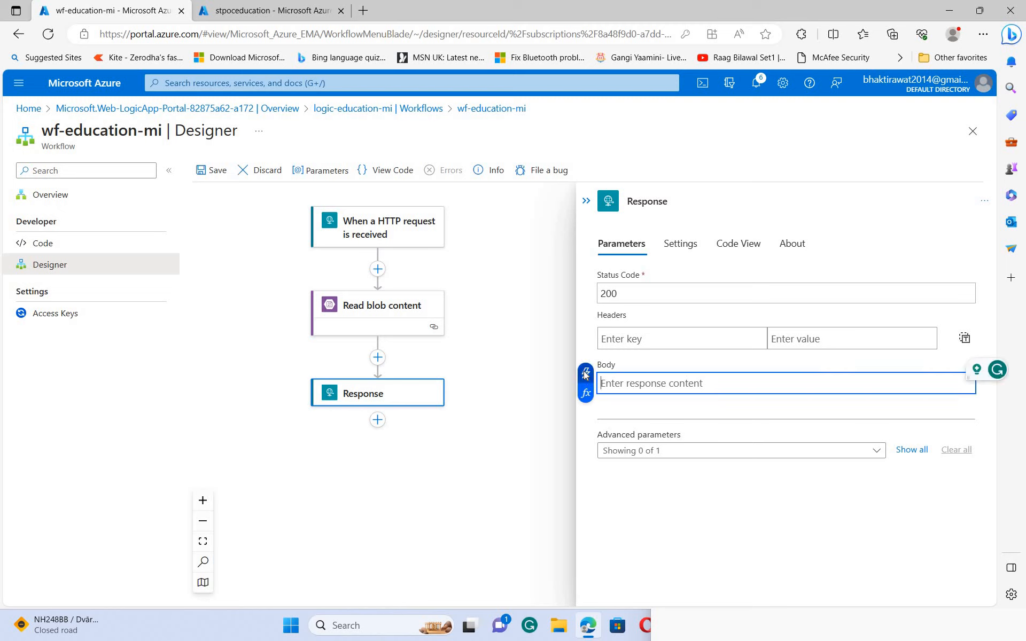
click(585, 376)
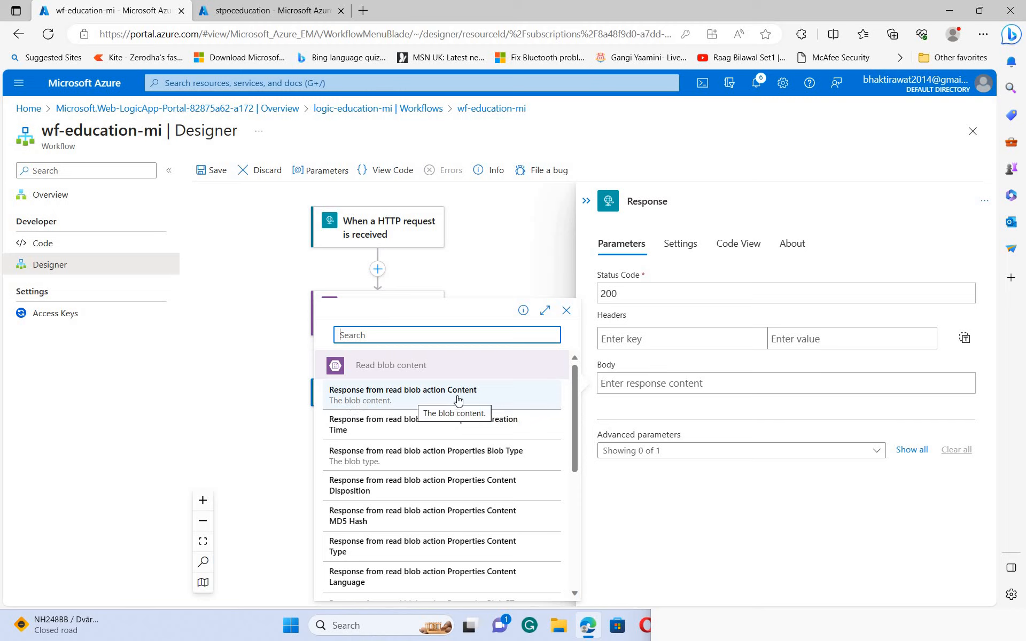
click(376, 395)
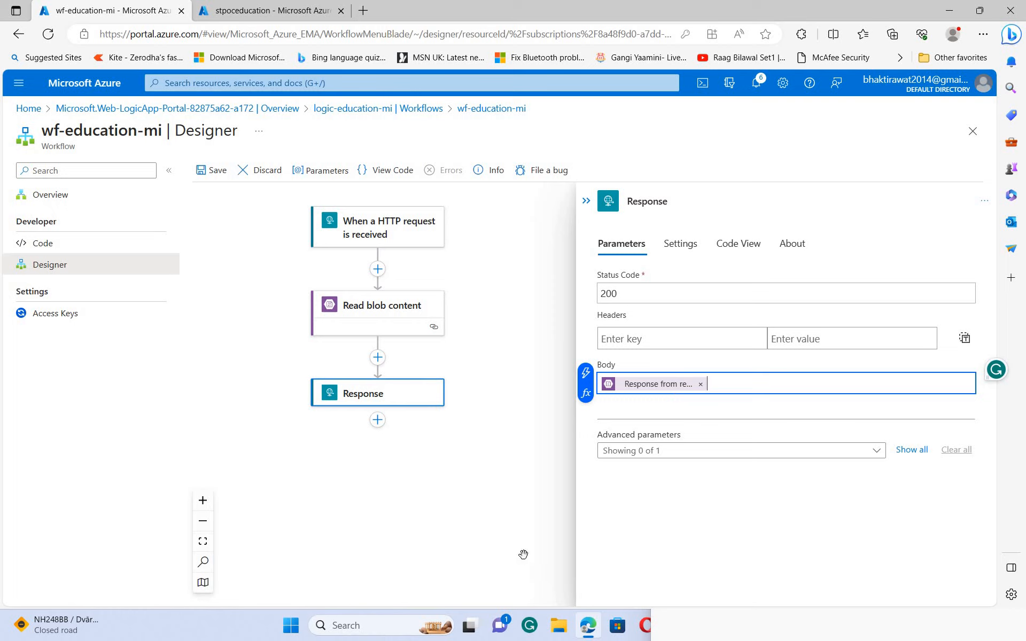
click(213, 172)
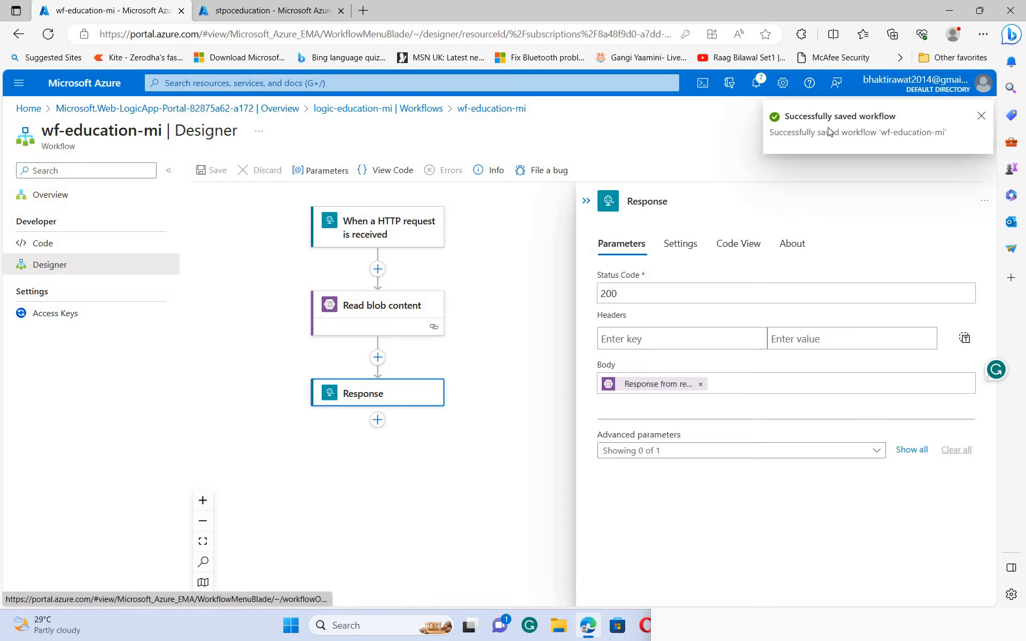
Step: Open the Identity settings of the logic-education-mi logic app and copy the system-assigned identity's object (principal) ID
click(29, 108)
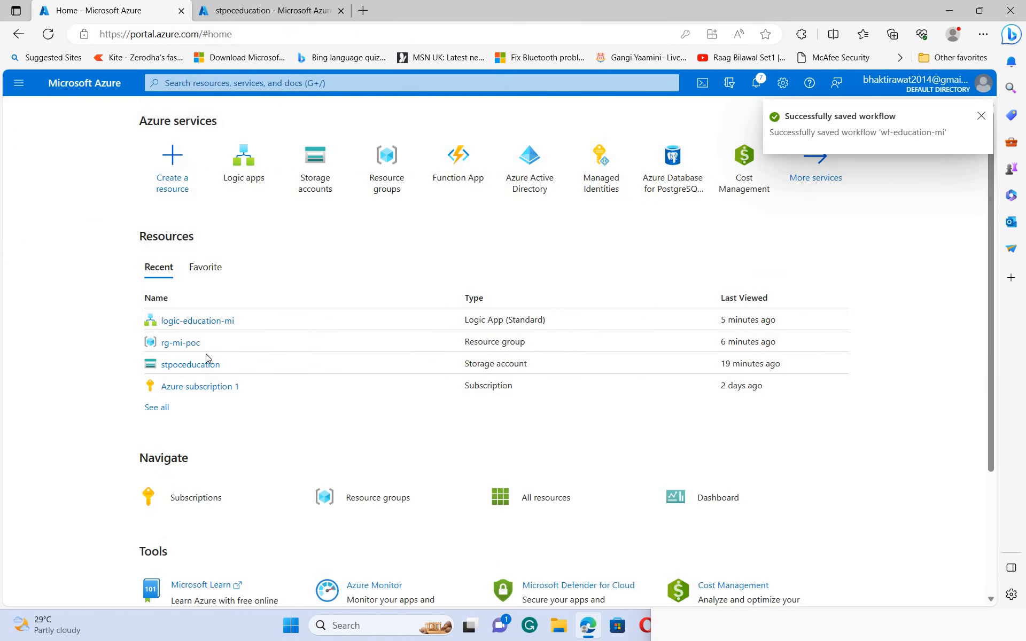
click(192, 323)
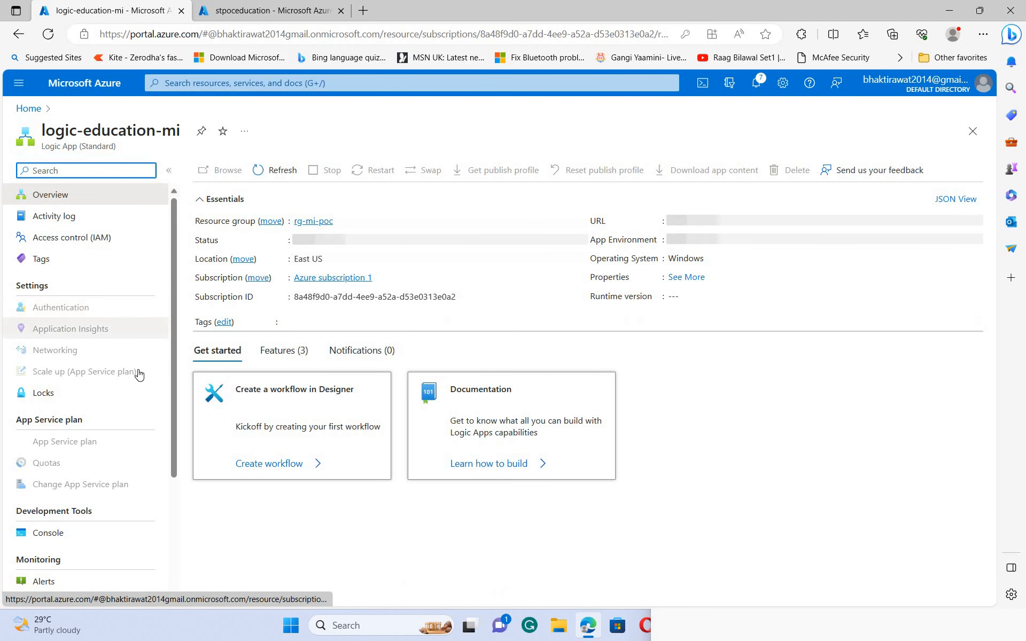
scroll(134, 380, down, 3)
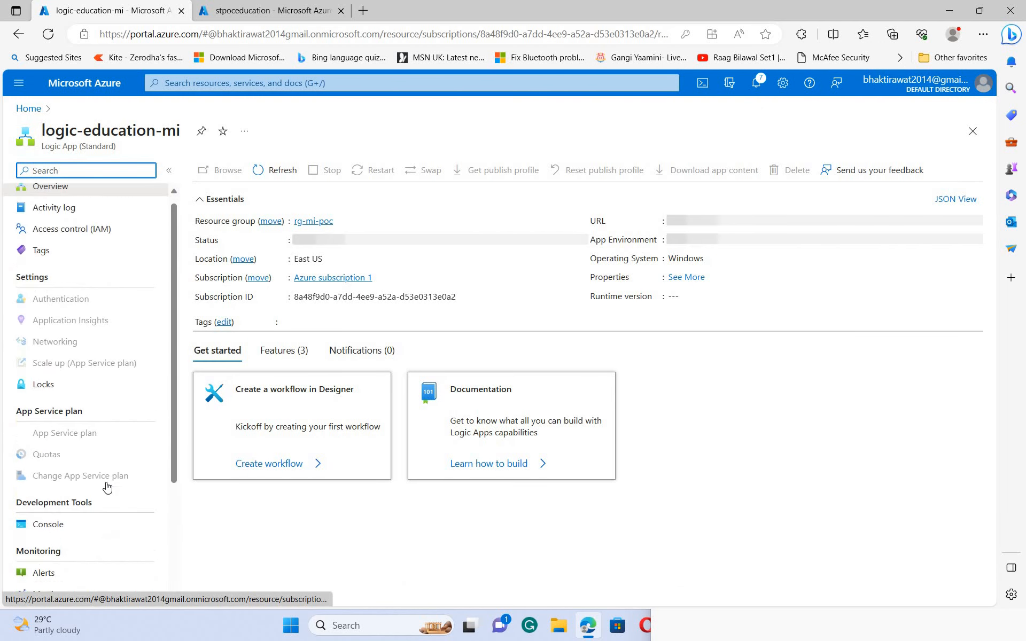
scroll(103, 483, down, 2)
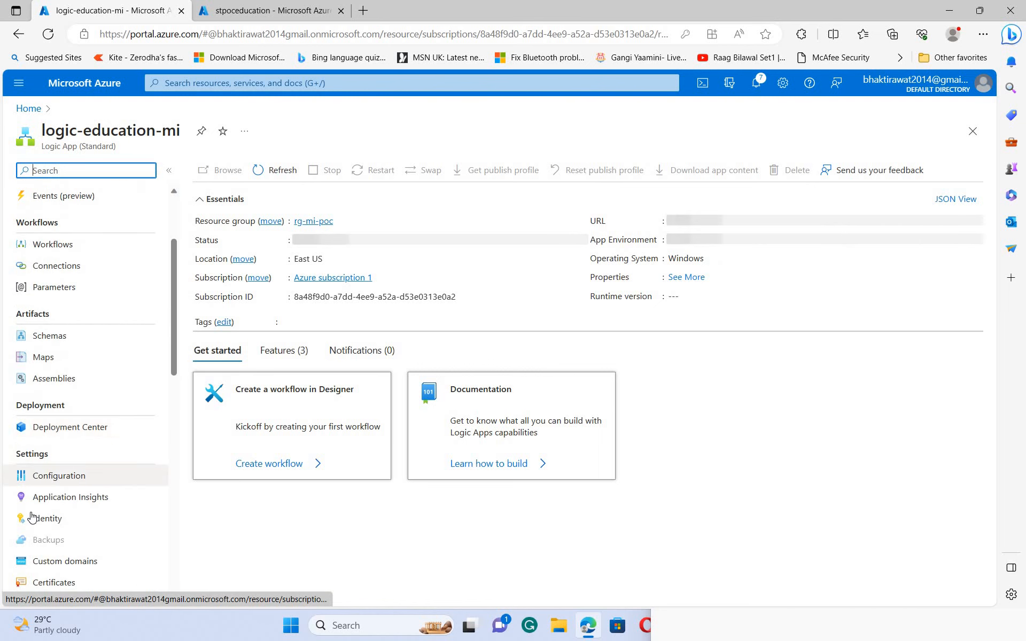
click(47, 518)
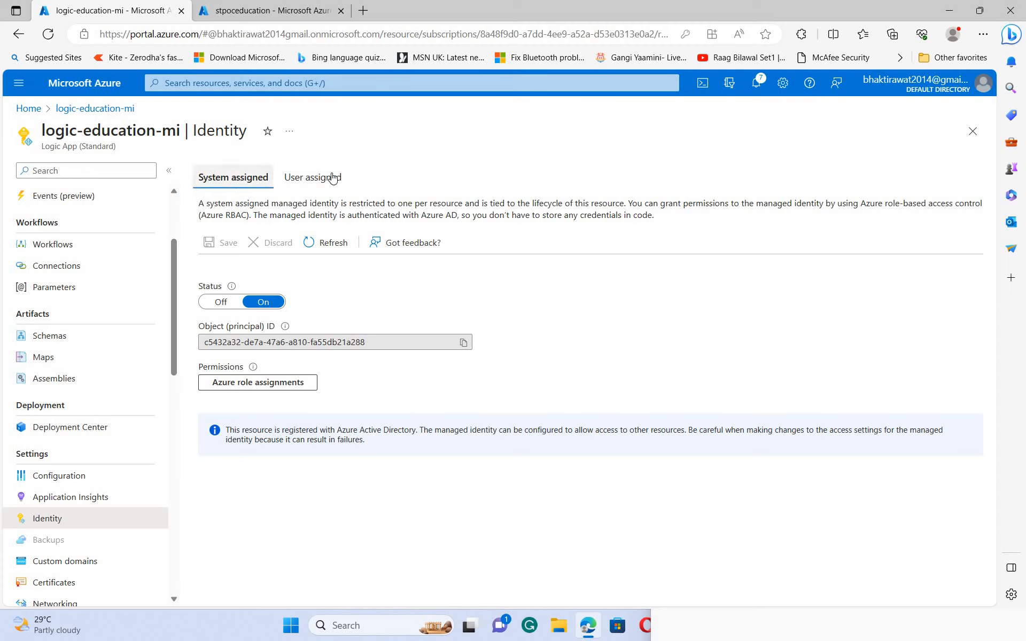
click(464, 343)
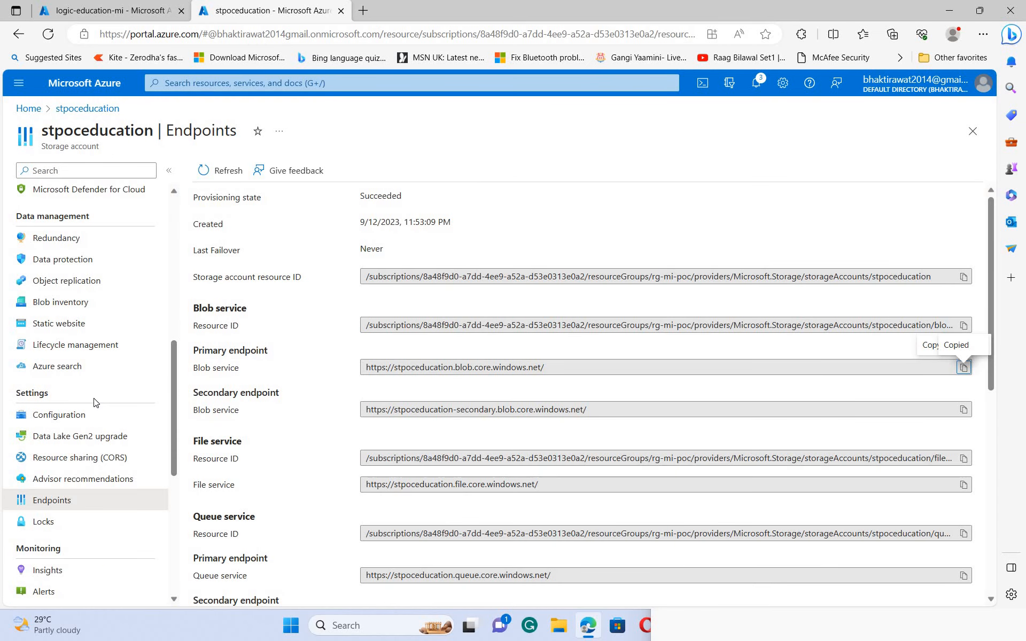
click(118, 12)
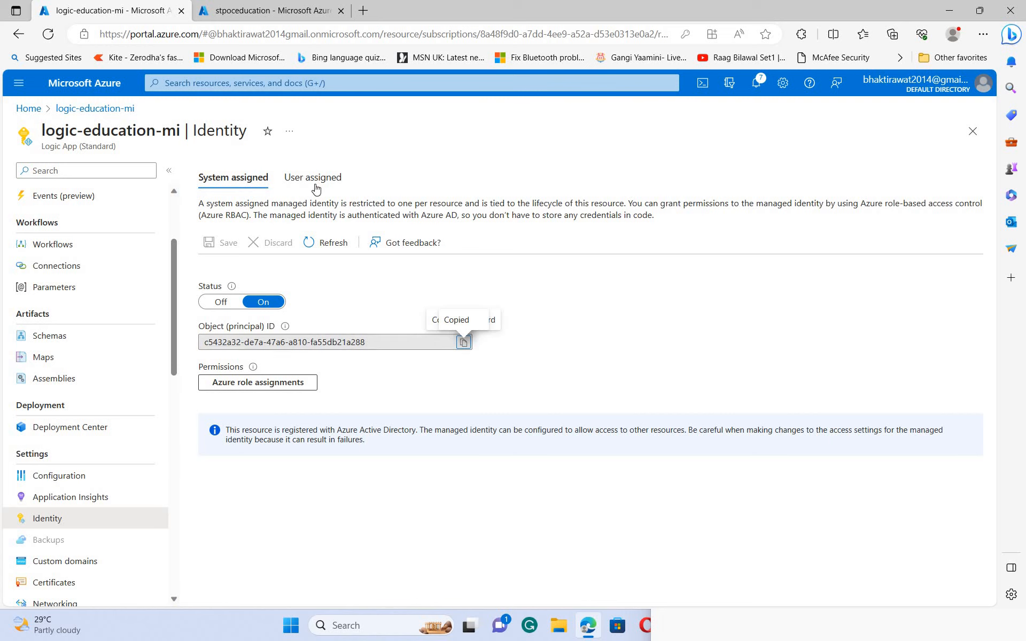
click(313, 177)
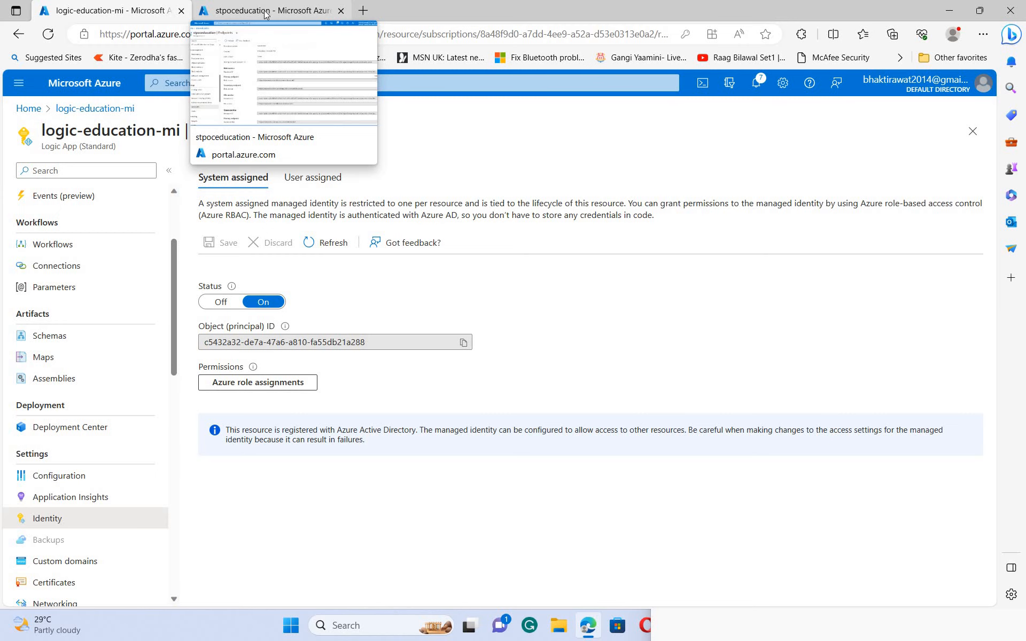
Step: Start a new role assignment in Access Control (IAM) of the stpoceducation storage account
click(264, 13)
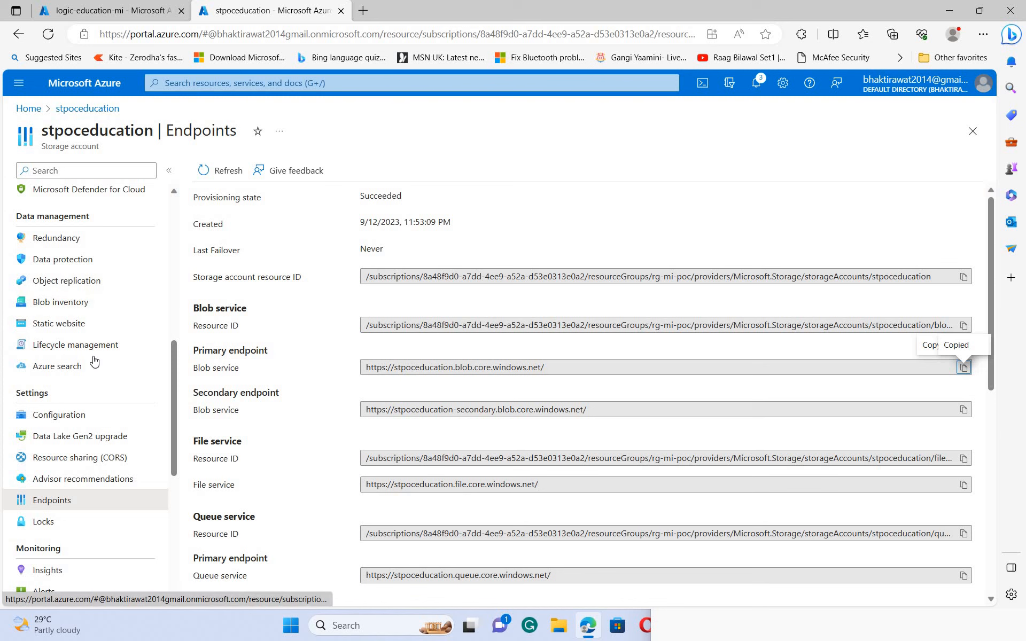
scroll(85, 332, up, 10)
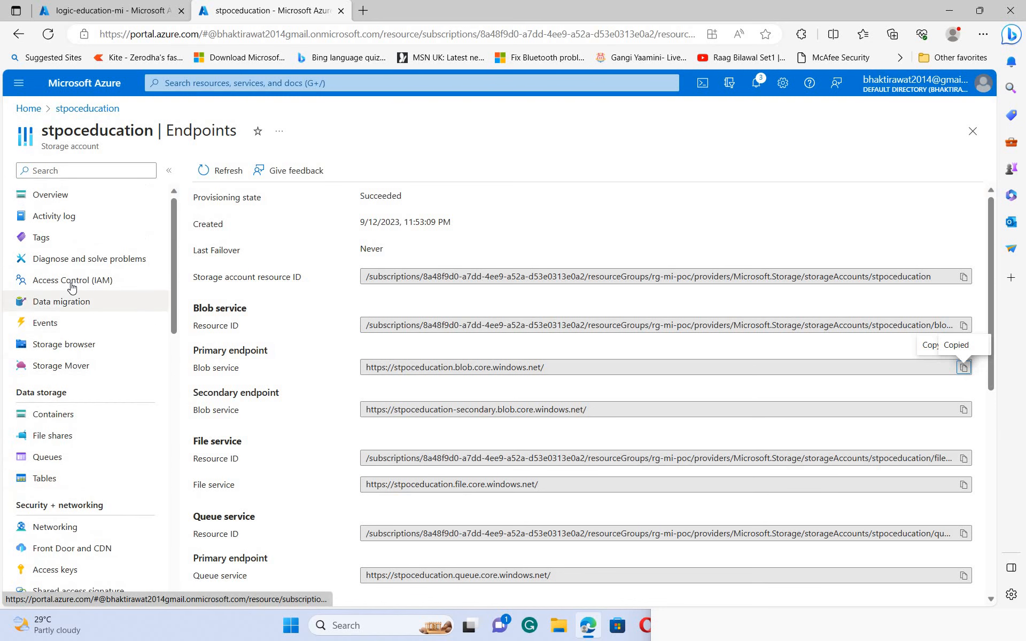
click(72, 284)
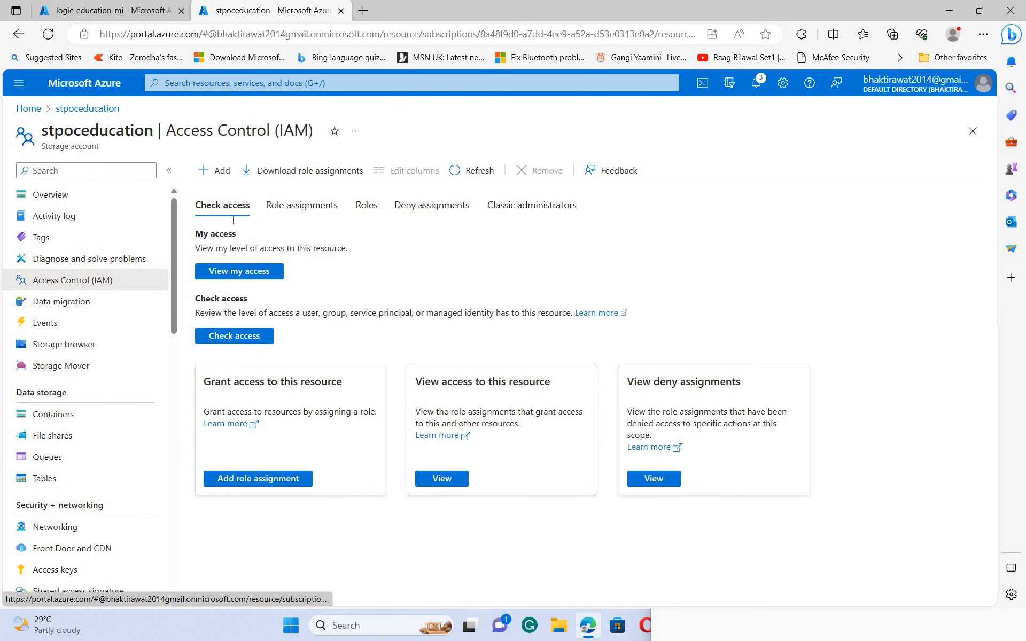
click(218, 171)
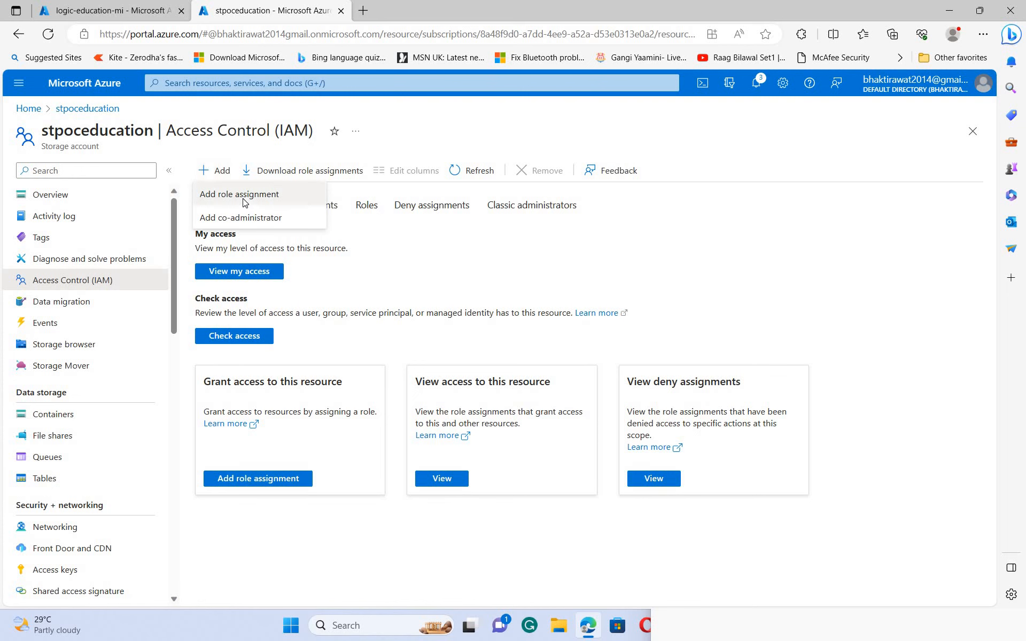
click(244, 200)
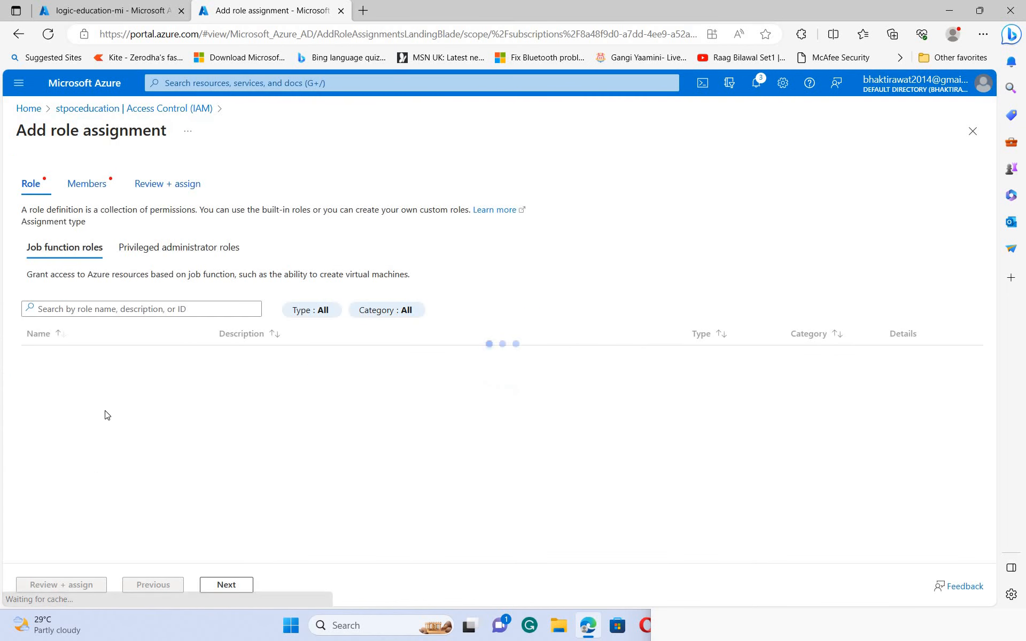
Step: Search the job function roles for "blo", choose Storage Blob Data Contributor, and continue to the members
click(94, 310)
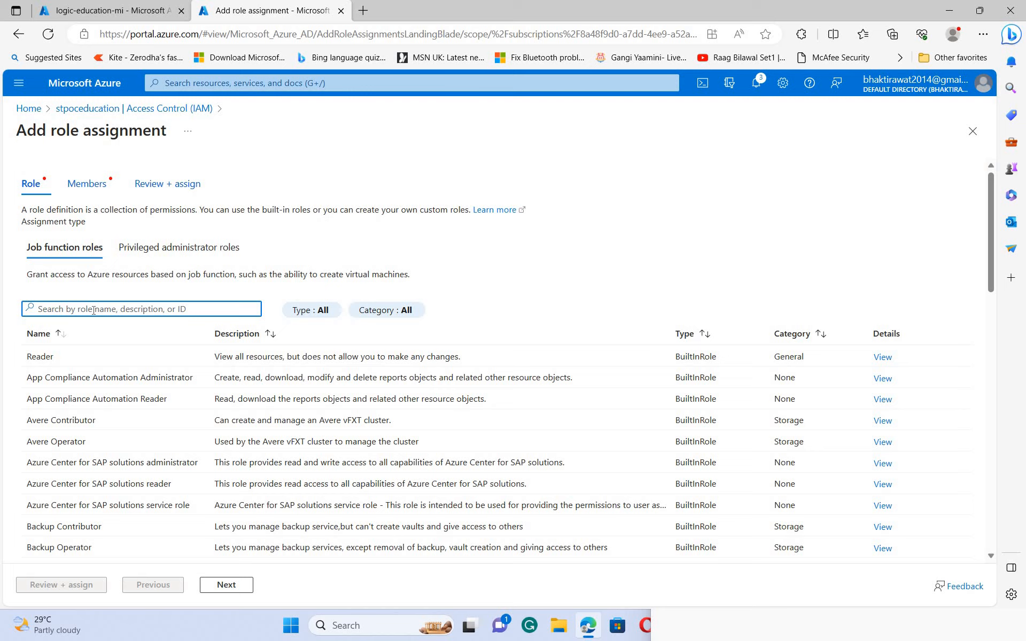
text(blo)
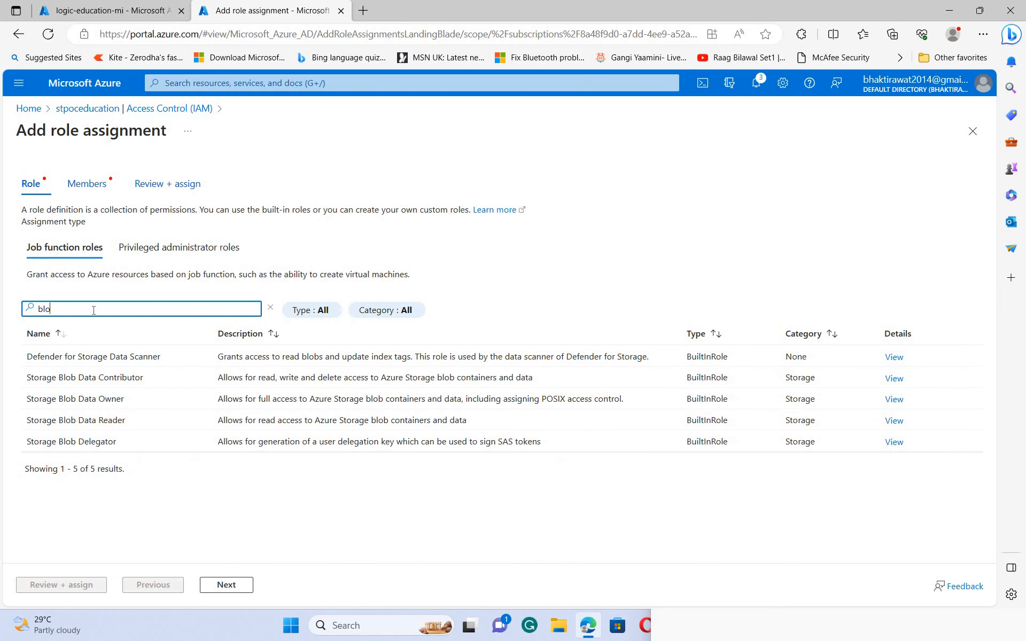
click(121, 379)
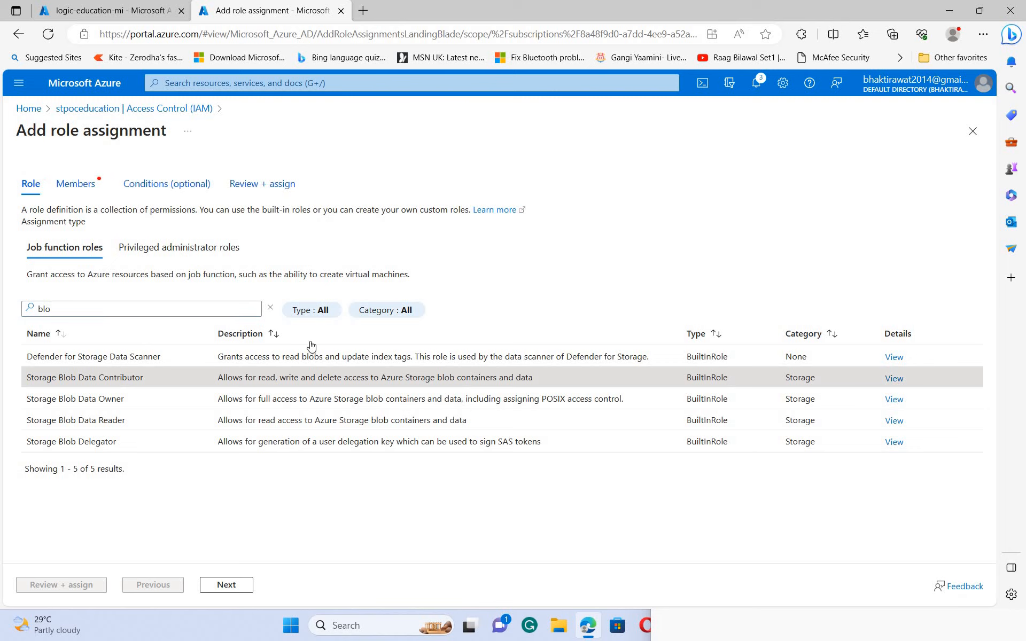
click(230, 587)
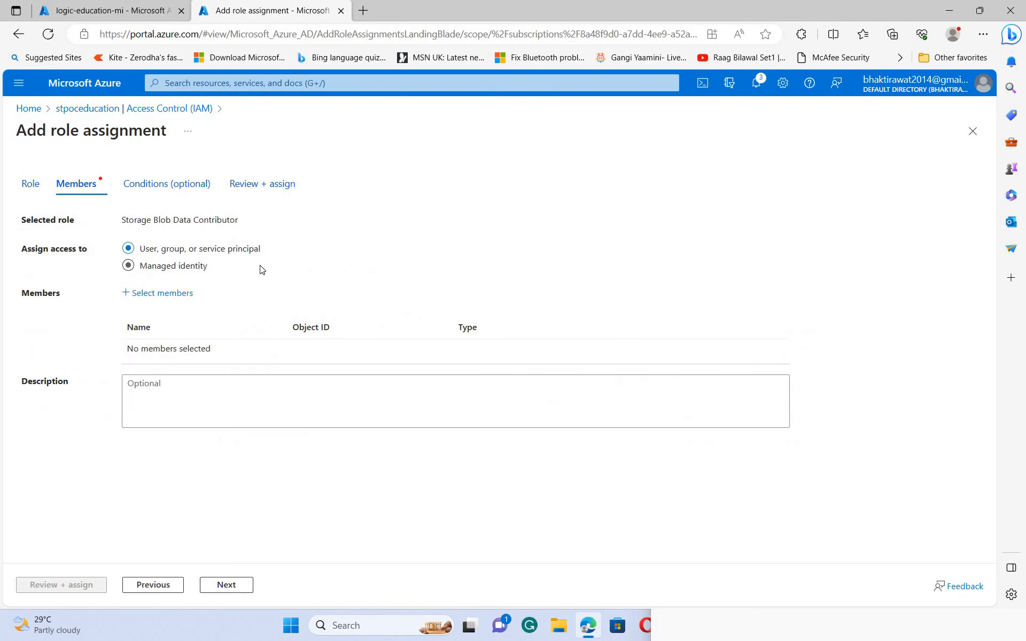
Step: Assign the role to the system-assigned managed identity logic-education-mi without conditions and complete the role assignment
click(173, 272)
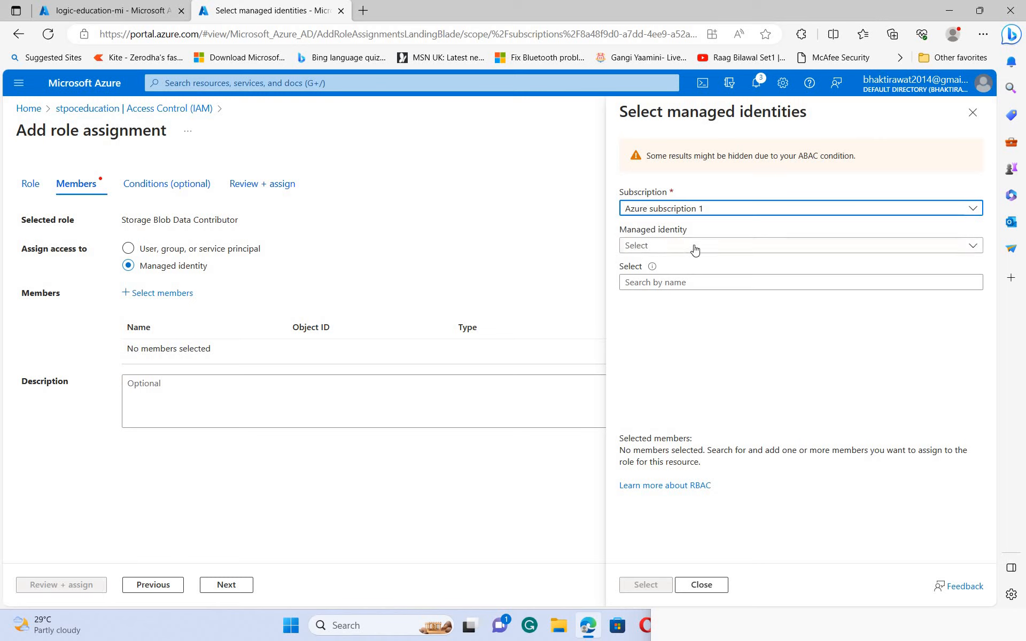
click(697, 247)
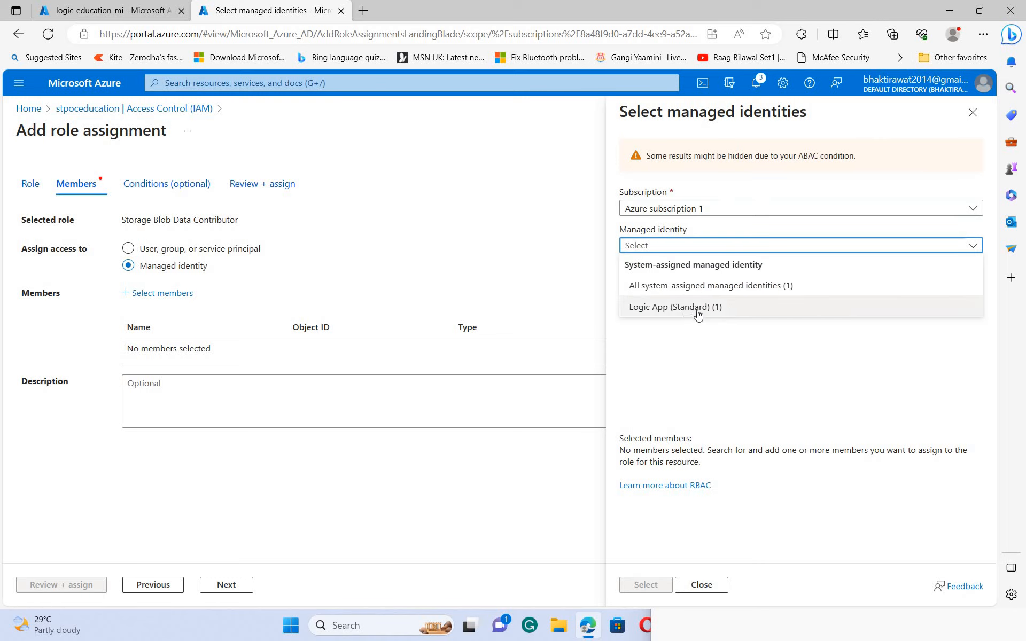
click(734, 285)
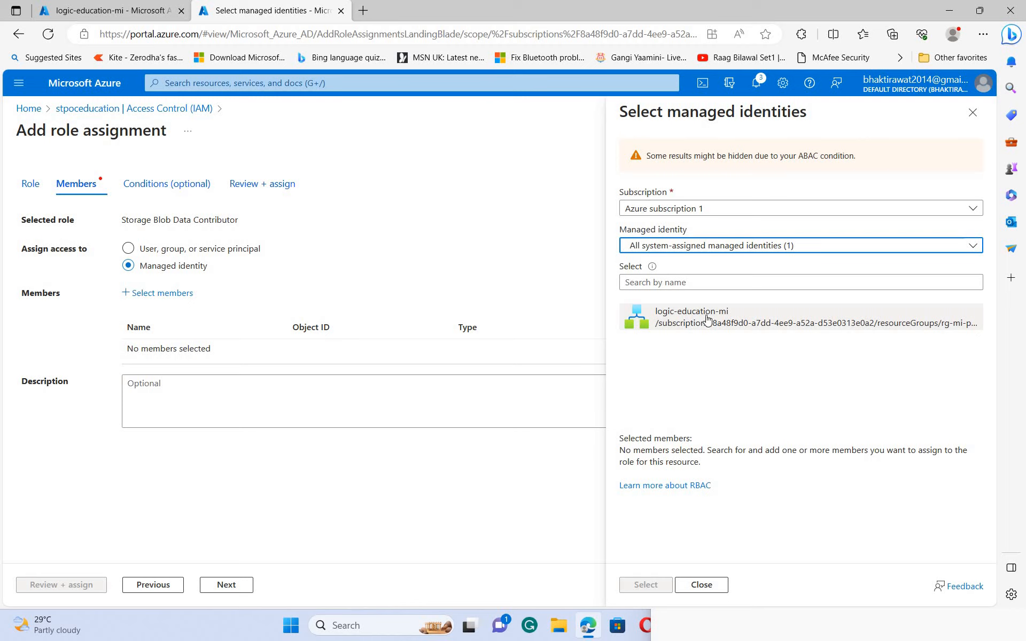
click(687, 322)
click(237, 590)
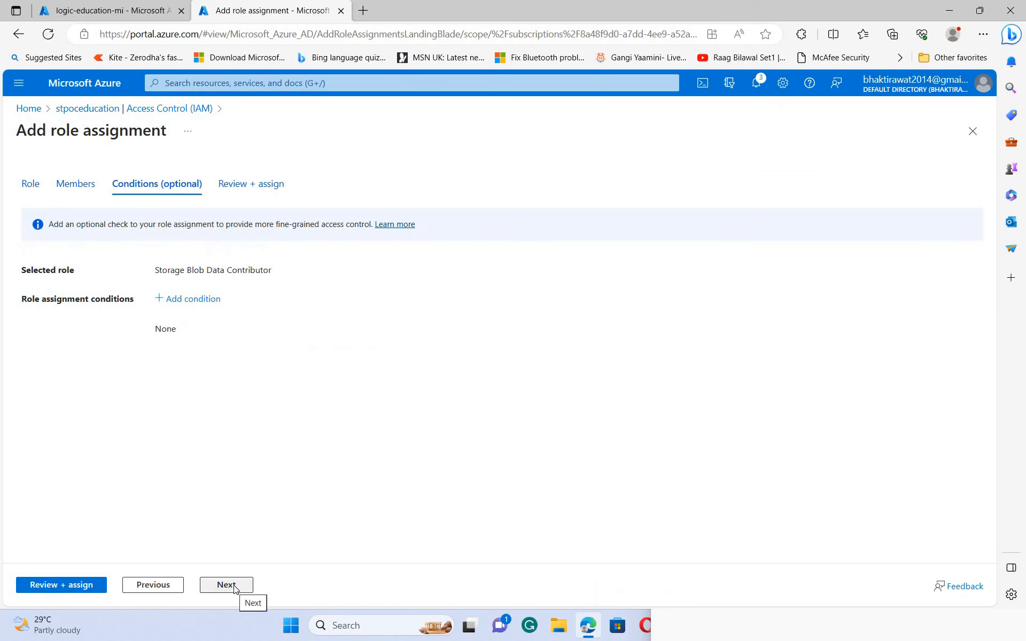
click(235, 589)
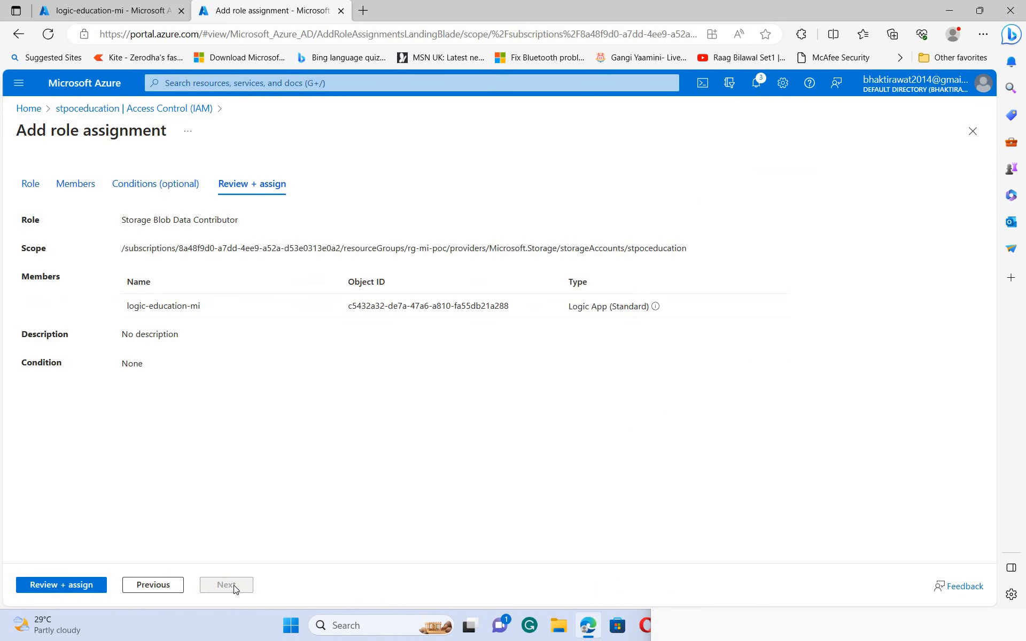
click(79, 588)
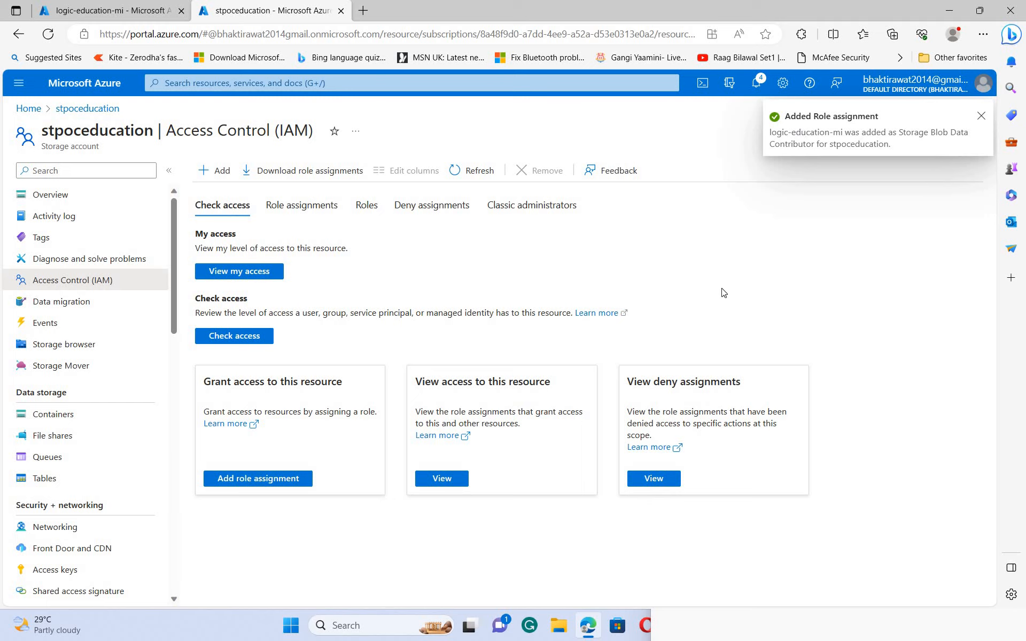
Step: Return to the logic-education-mi logic app and open its wf-education-mi workflow
click(51, 195)
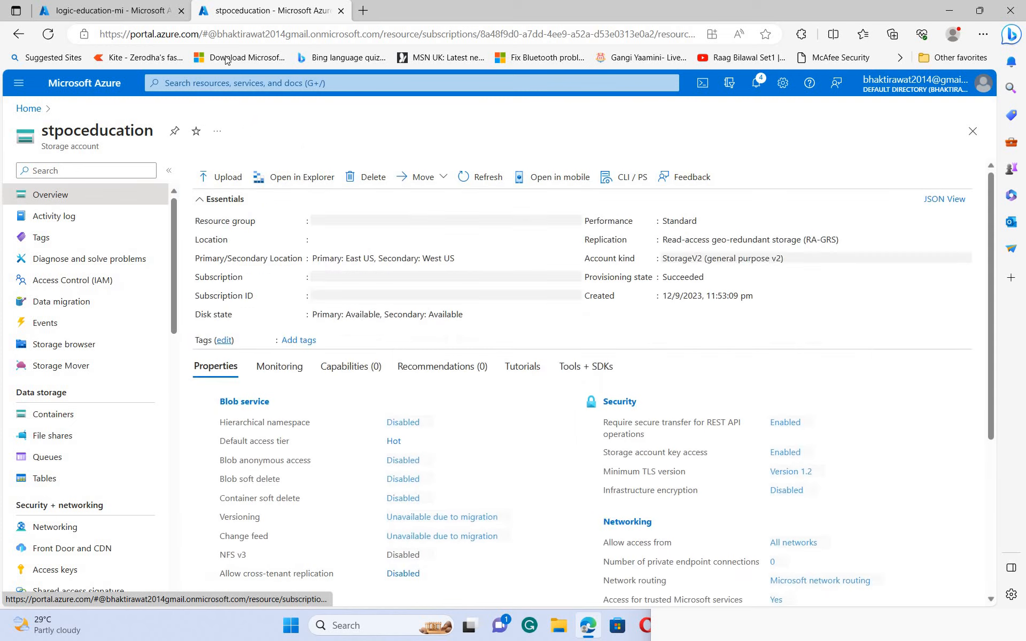
click(105, 12)
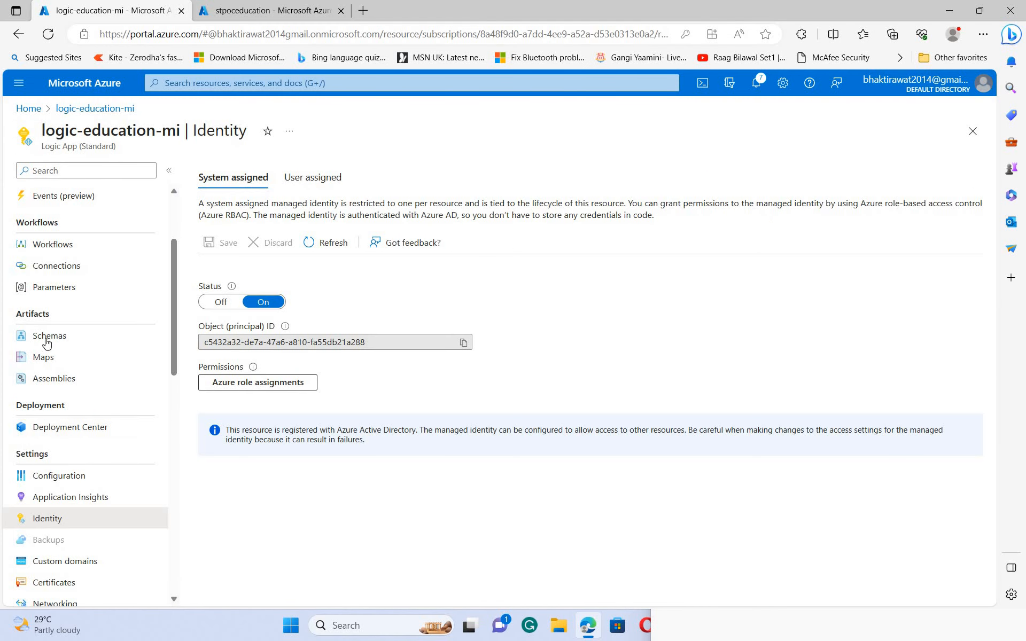
scroll(80, 430, down, 3)
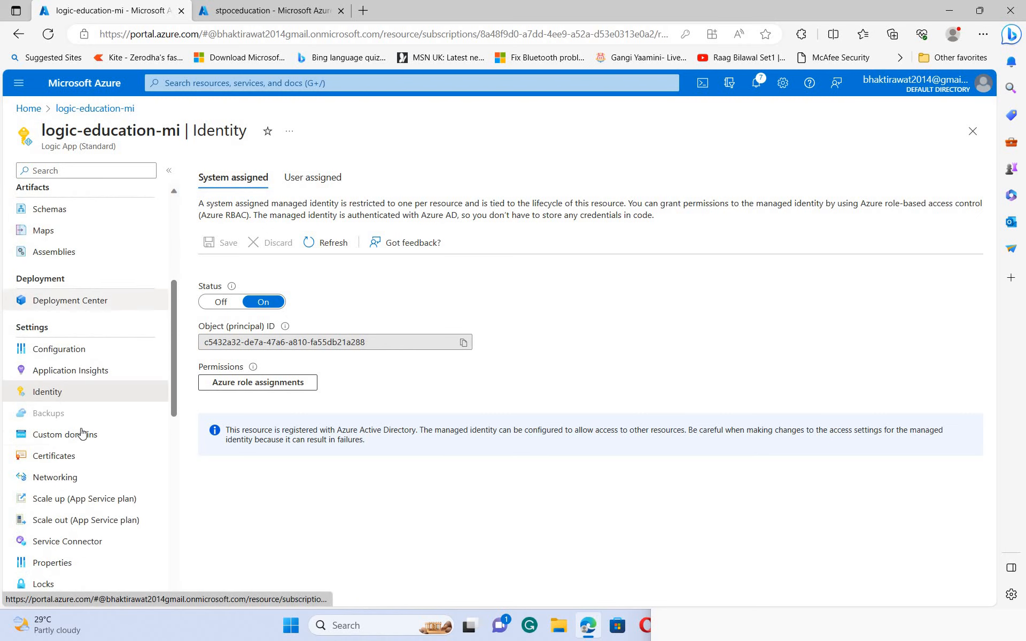
scroll(84, 433, up, 5)
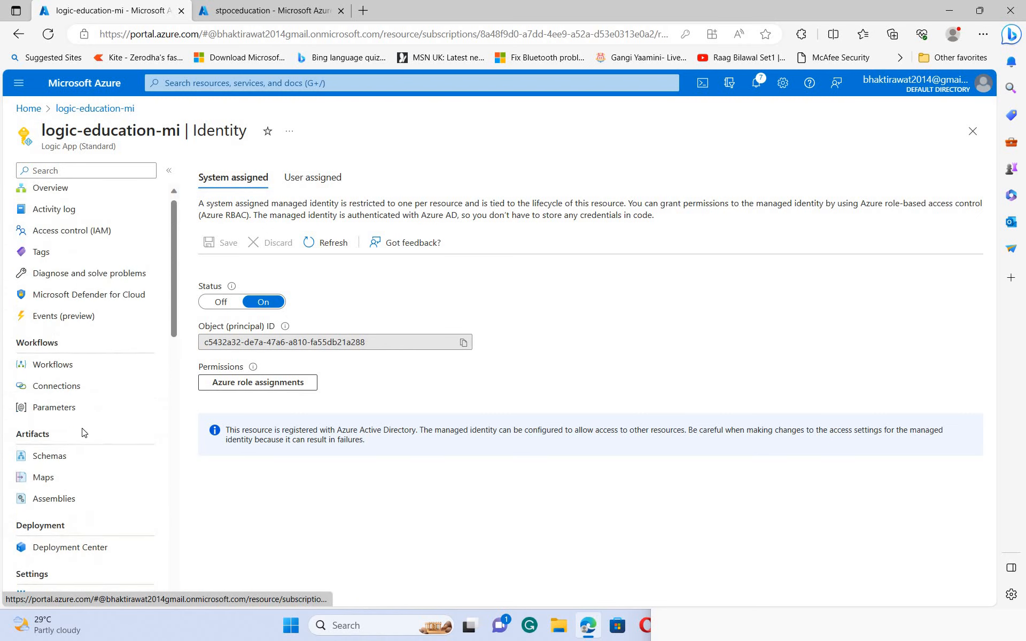
click(53, 372)
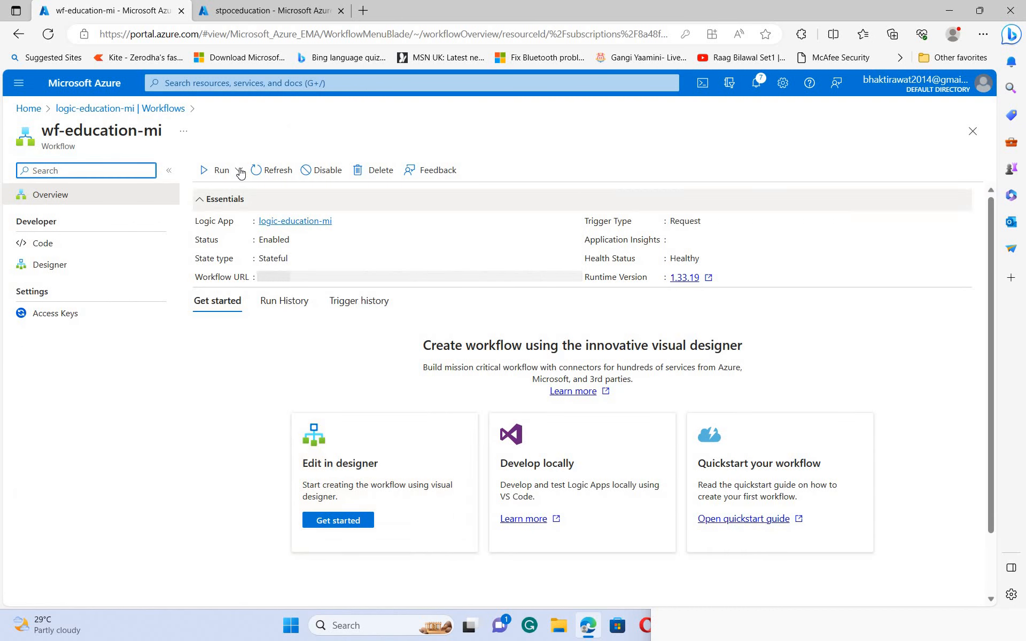
Step: Review the wf-education-mi workflow in the designer and run it without a payload from its overview
click(240, 171)
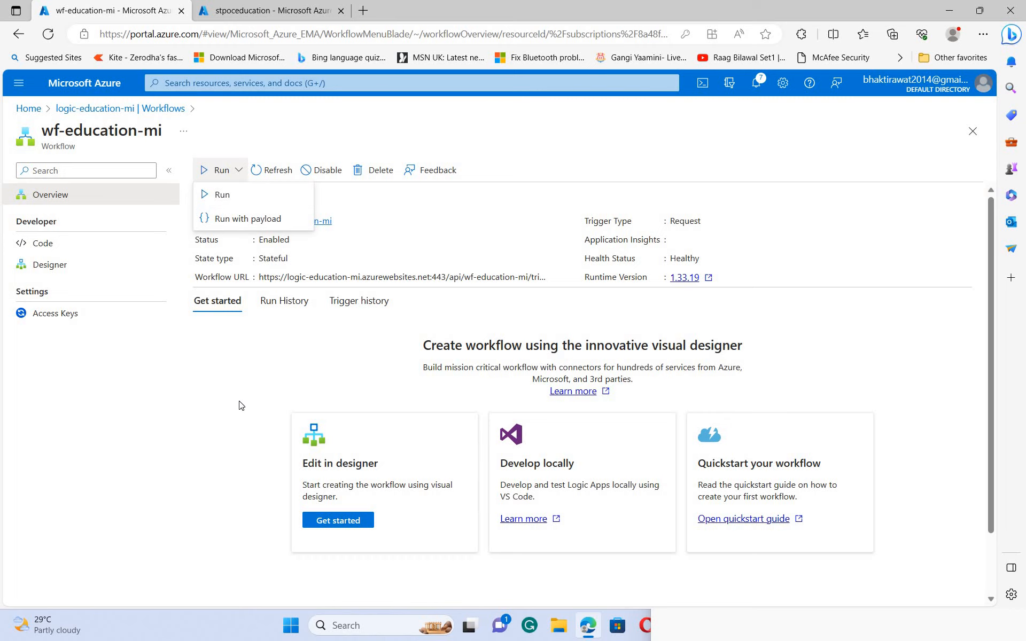
click(59, 266)
click(53, 266)
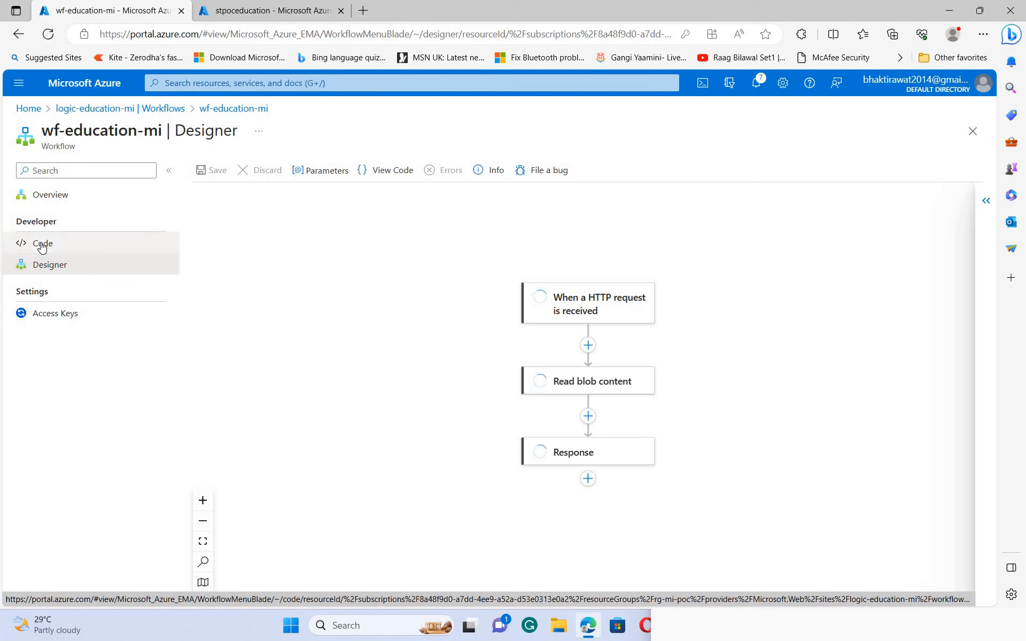
click(53, 201)
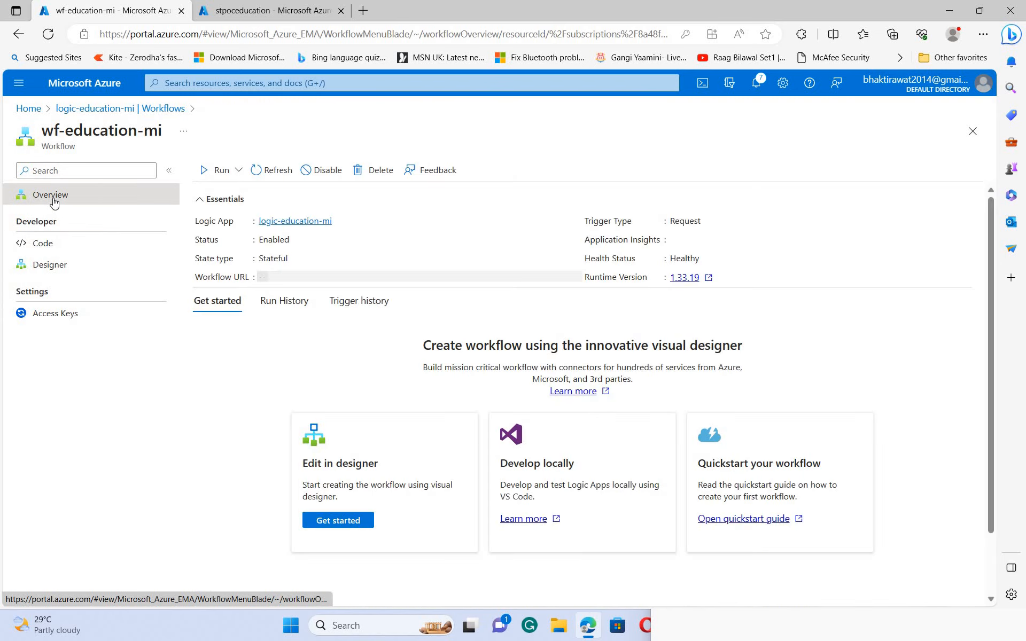
click(237, 171)
click(223, 196)
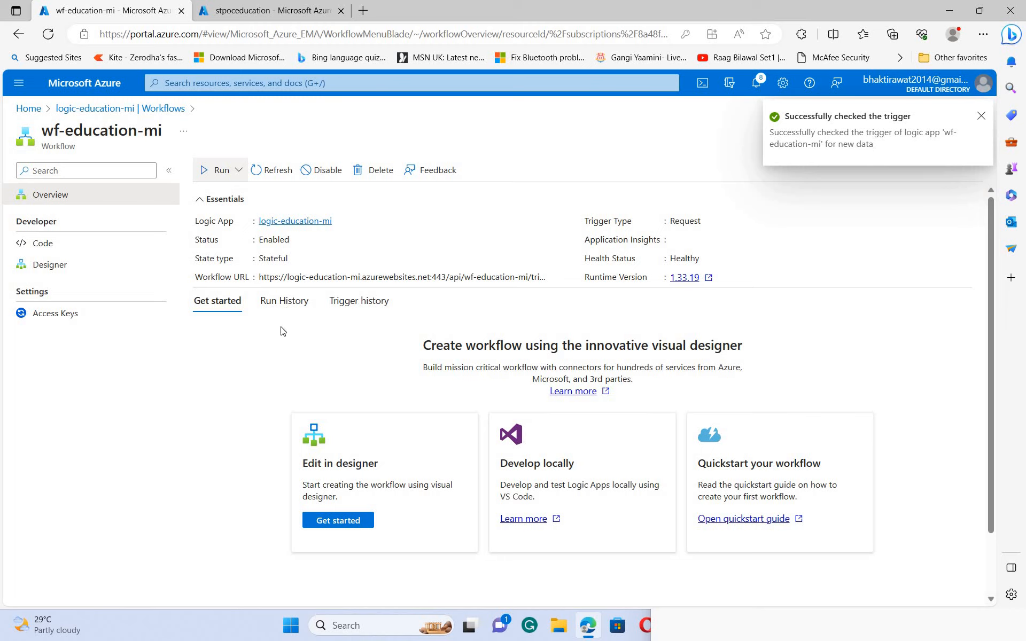
Step: Refresh the workflow's run history and open the details of the latest run
click(284, 303)
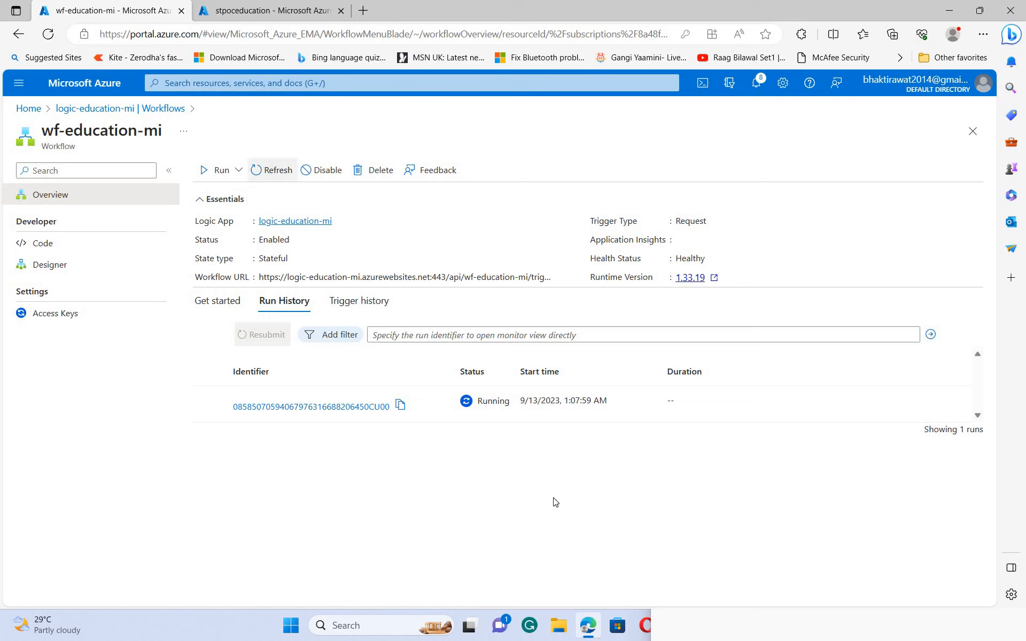
click(276, 170)
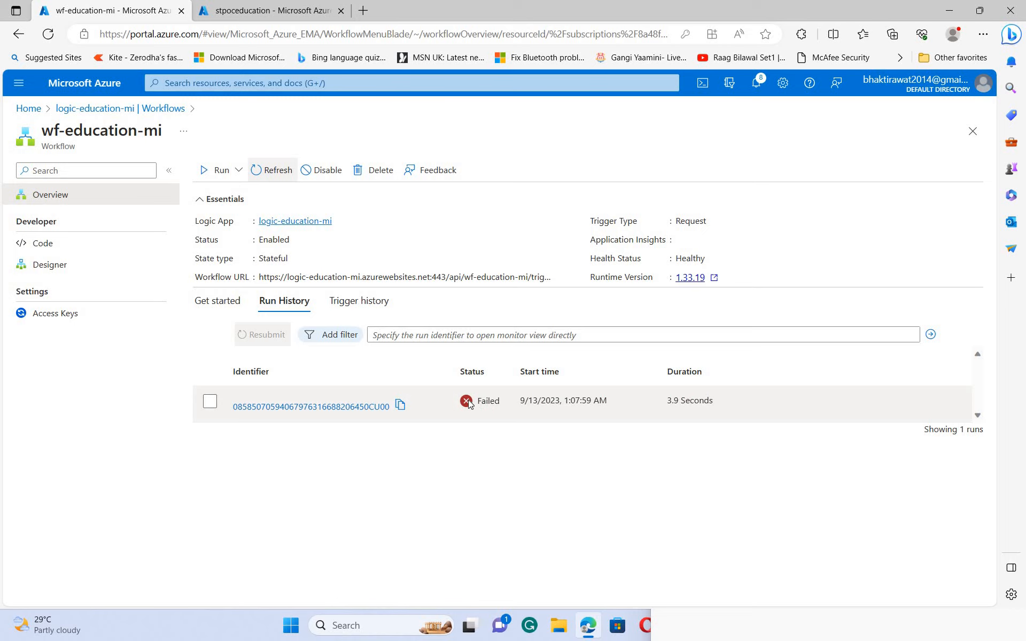
click(323, 408)
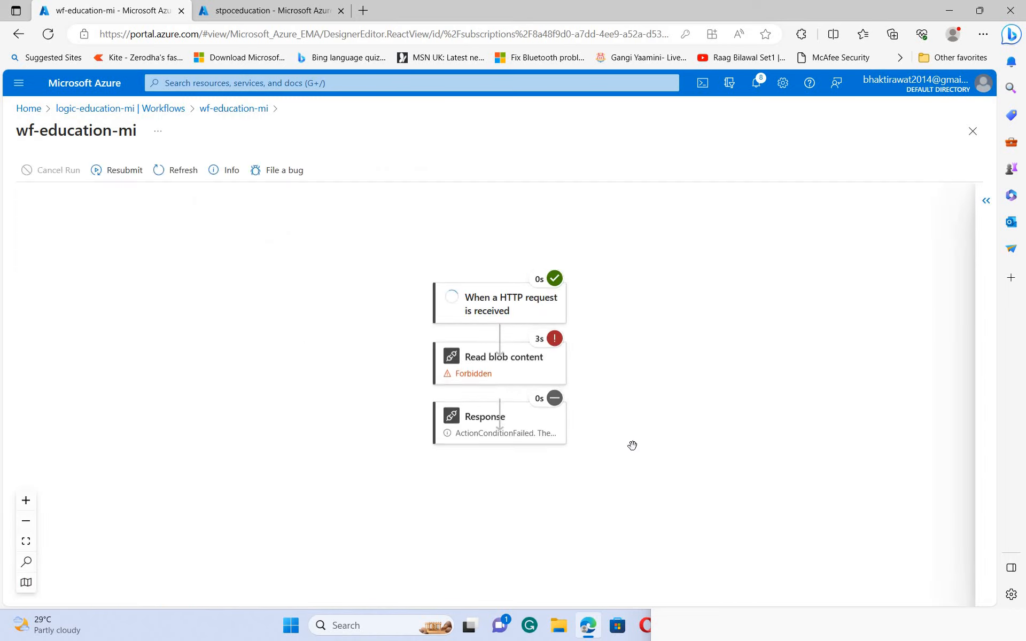
Step: Examine the Read blob content action's inputs, status code, error body and properties in the run details
click(510, 377)
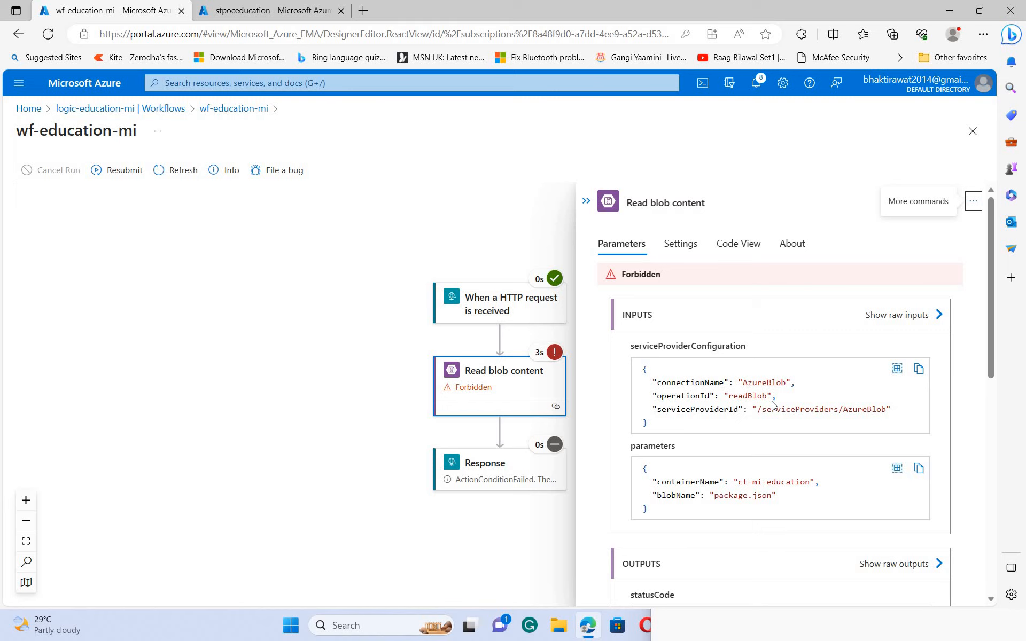
scroll(774, 417, down, 3)
scroll(759, 385, down, 3)
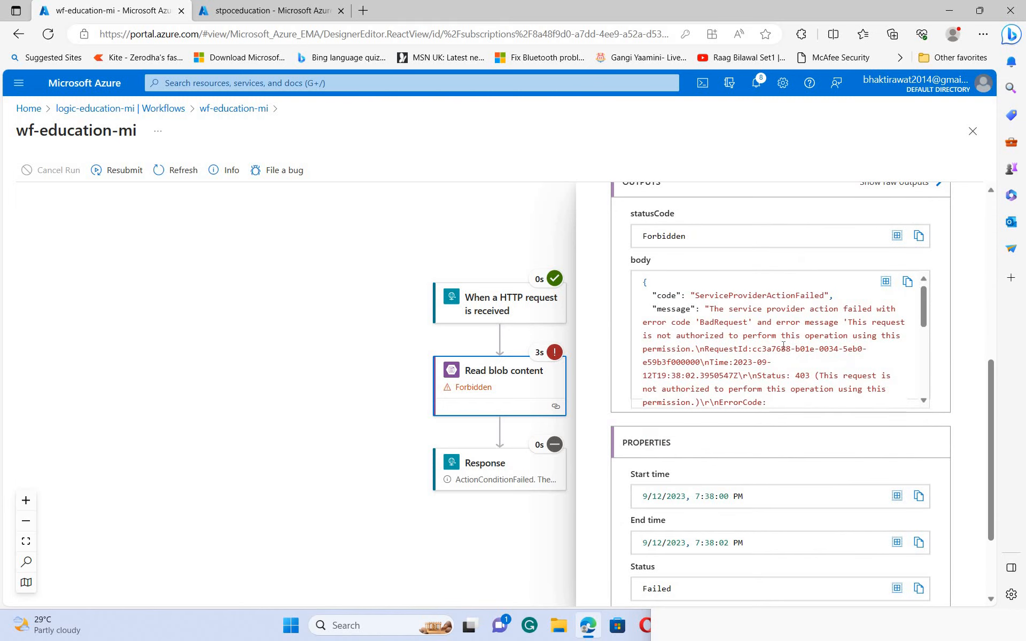
scroll(697, 379, down, 5)
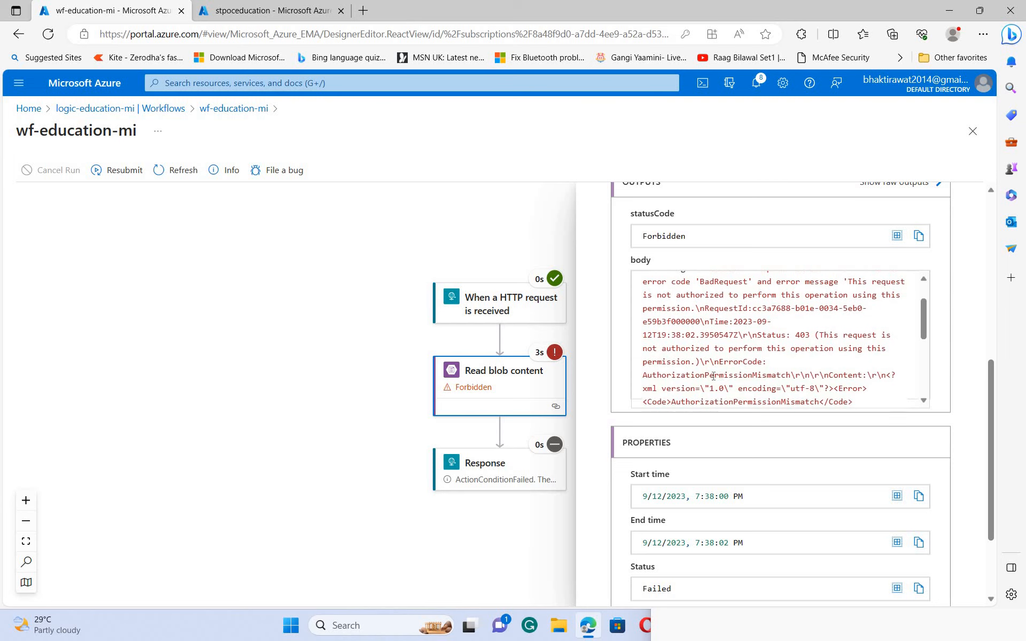
scroll(722, 377, down, 5)
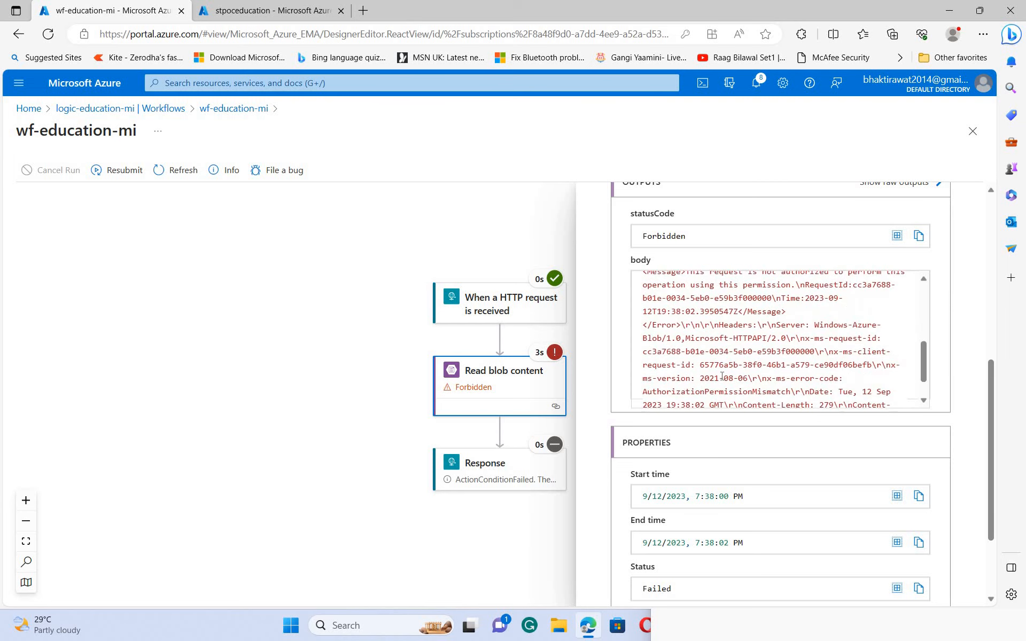
scroll(722, 379, up, 3)
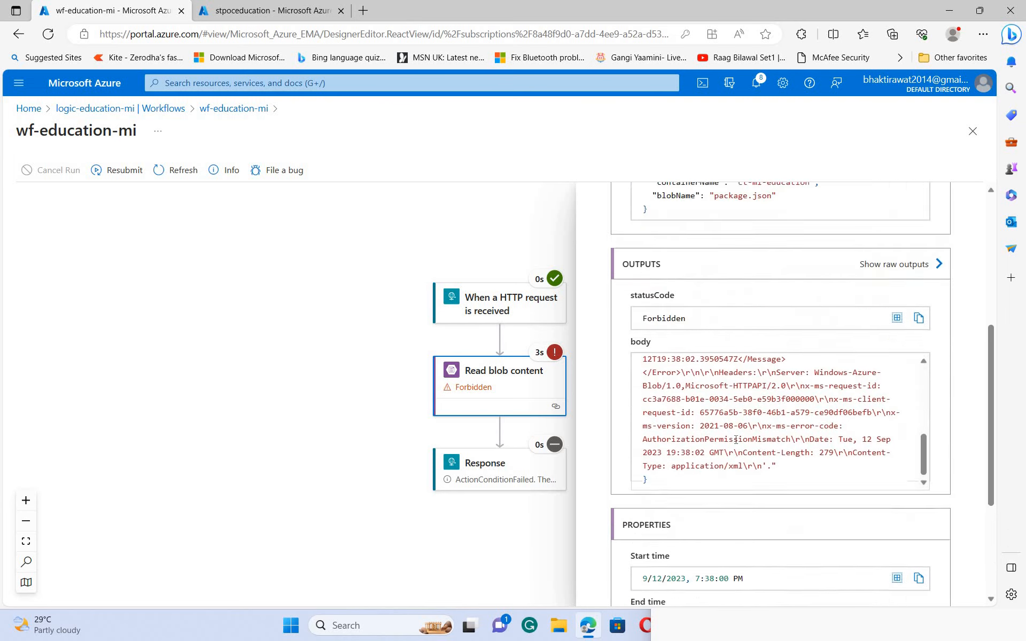
scroll(708, 469, down, 3)
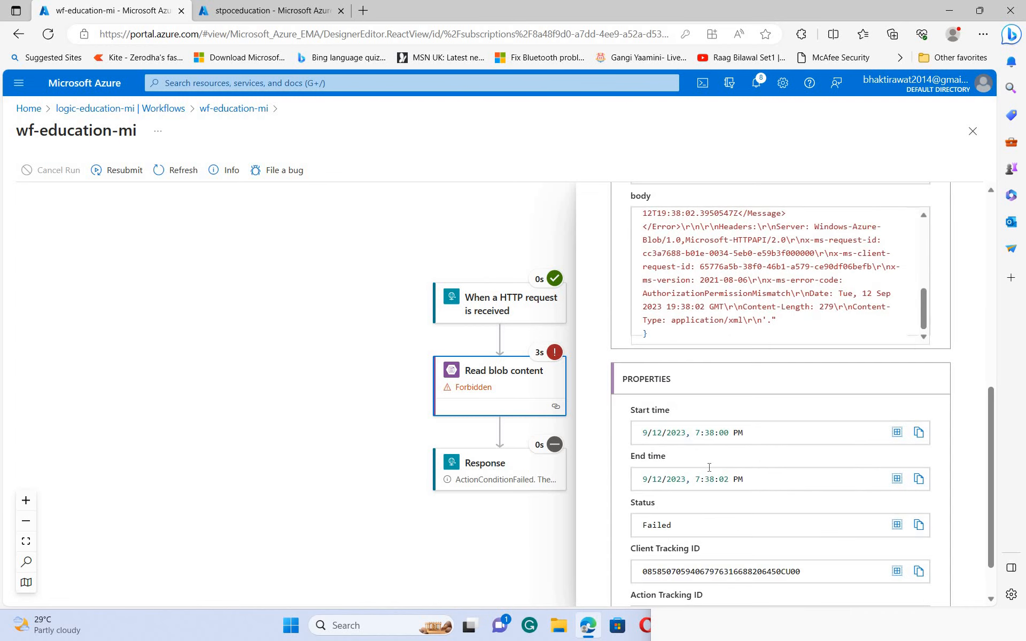
scroll(709, 469, up, 10)
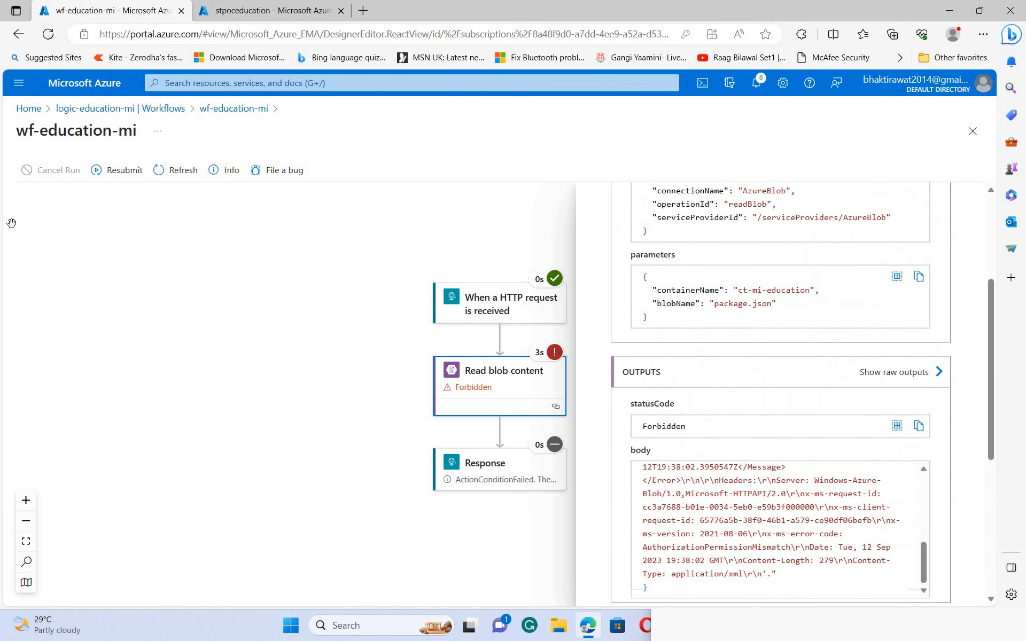
Step: Return to the logic-education-mi logic app and check its system-assigned managed identity settings
click(92, 111)
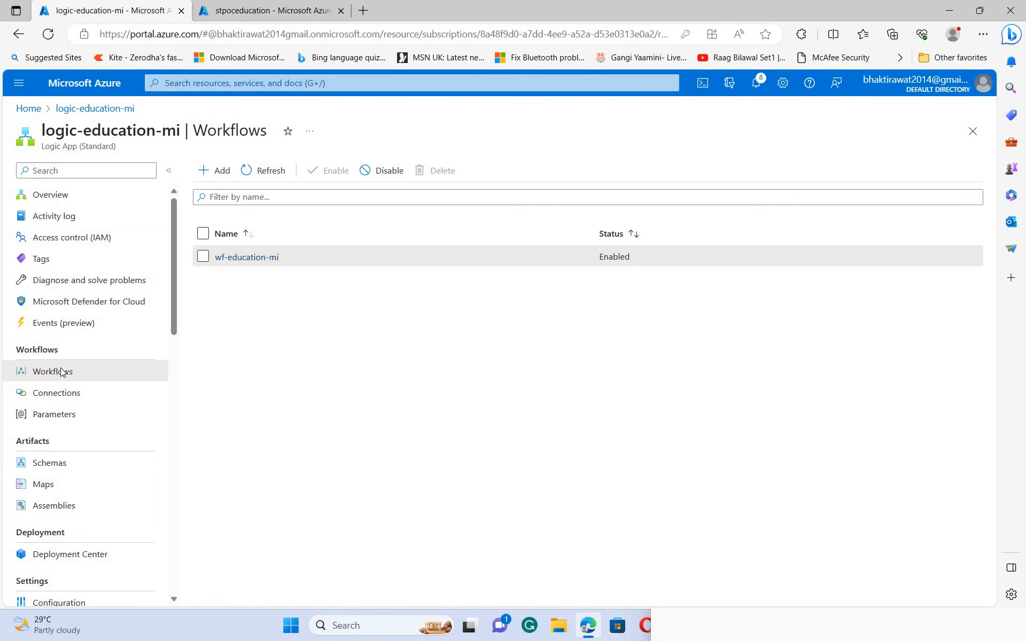
scroll(67, 416, down, 4)
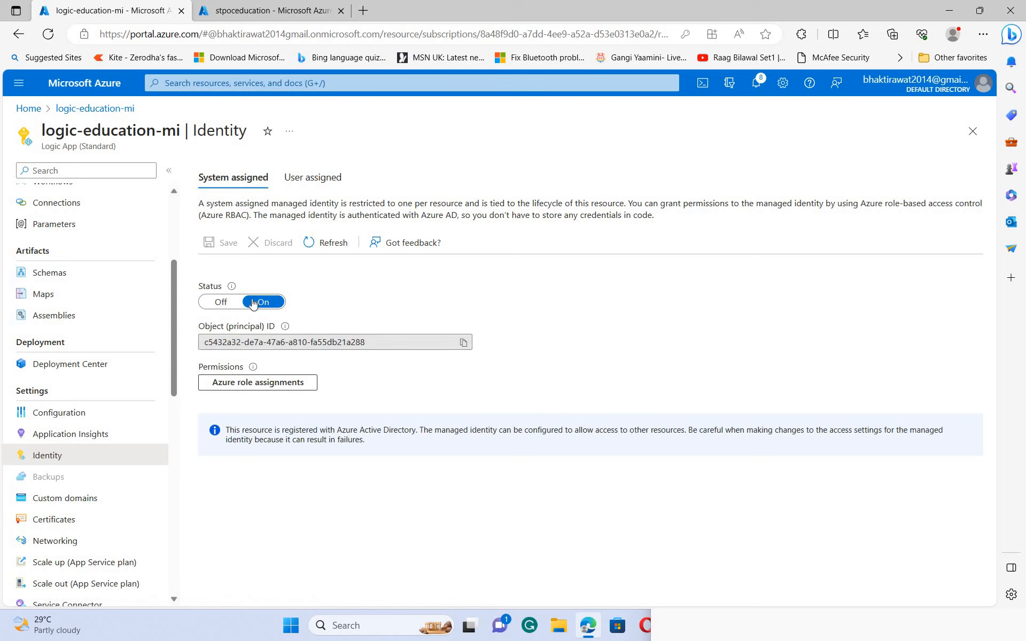
click(452, 376)
click(323, 245)
click(307, 180)
Step: Switch to the stpoceducation storage account and search its access control role assignments for "lo"
key(ctrl+Tab)
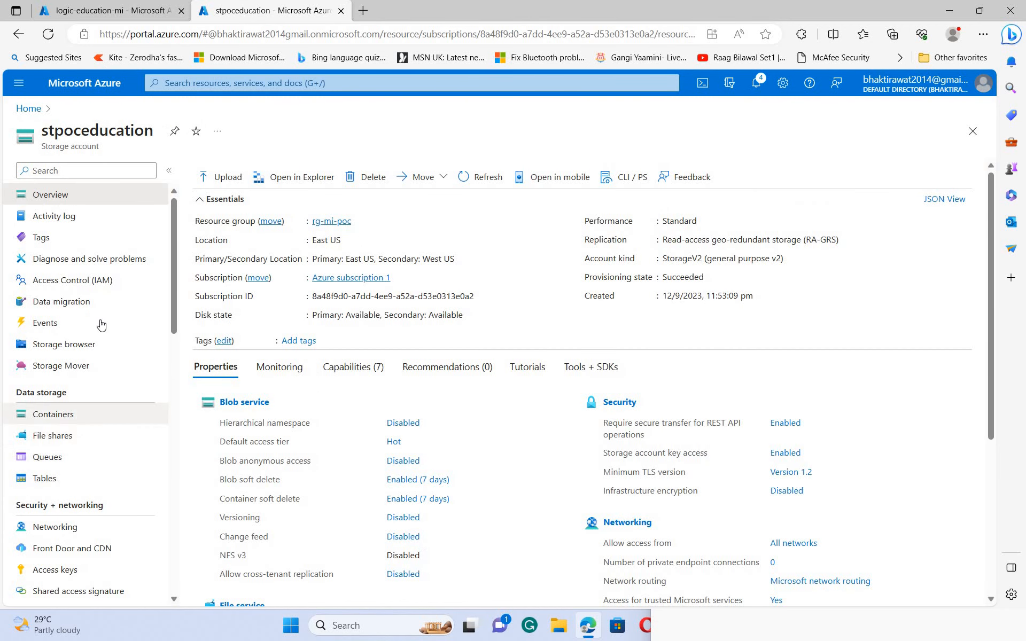
click(95, 283)
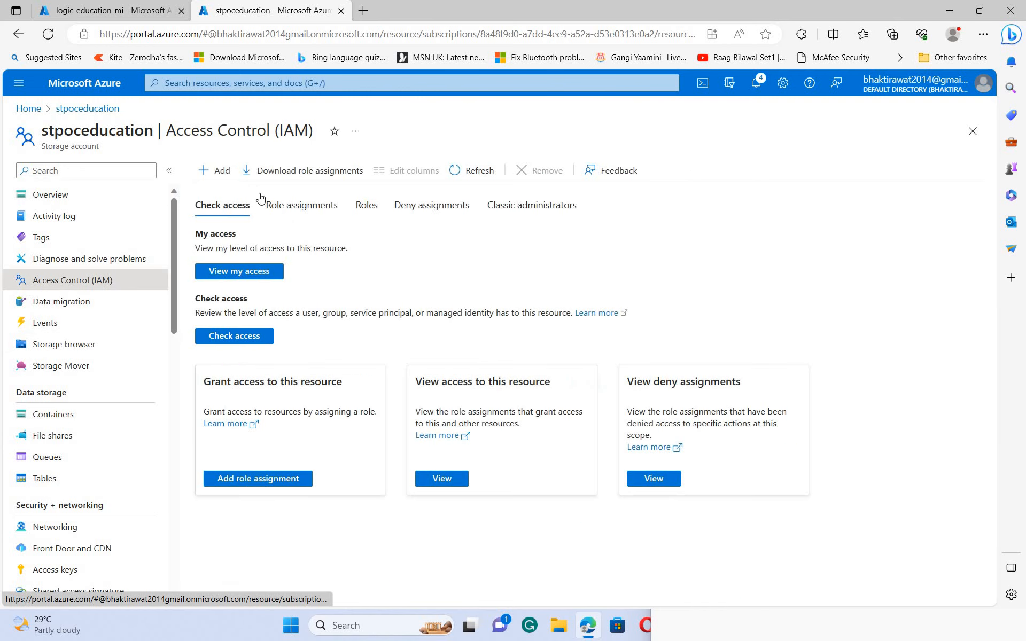
click(313, 208)
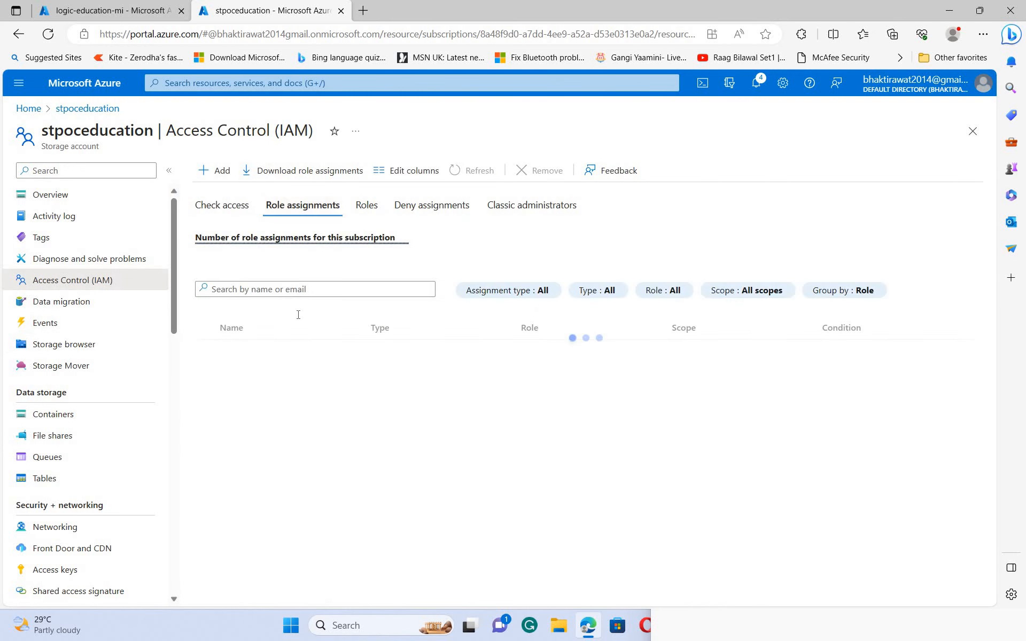
click(296, 310)
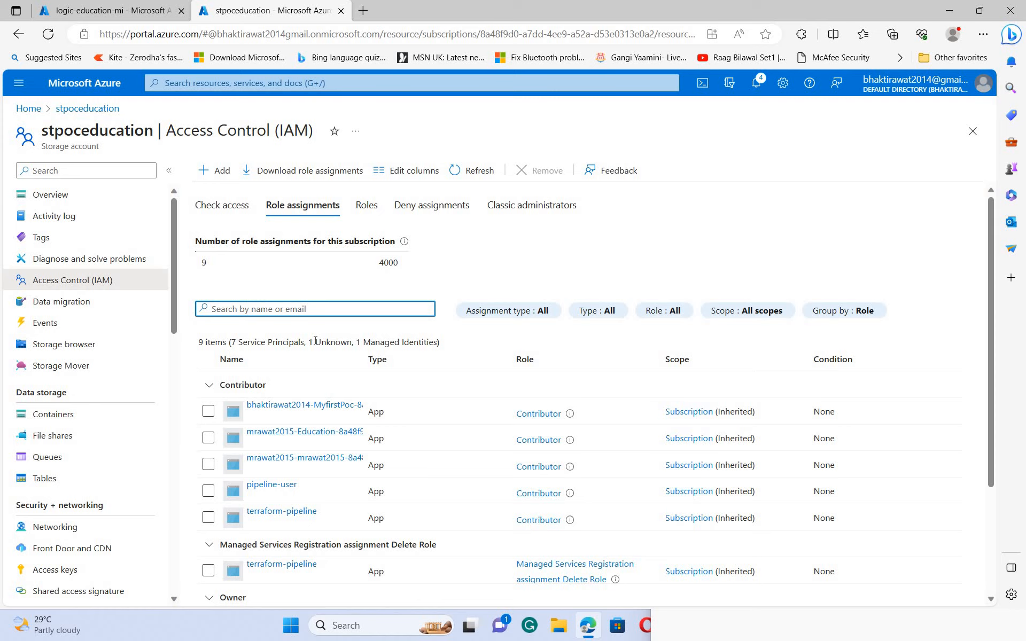
text(lo)
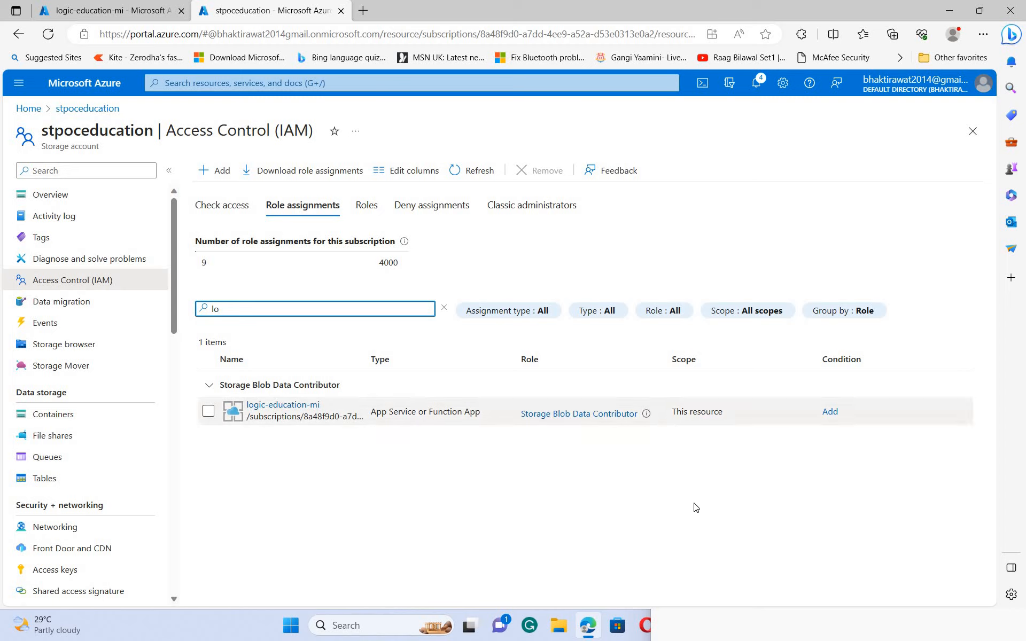
Step: Go back to the logic-education-mi logic app, open its wf-education-mi workflow and run it without a payload
click(119, 14)
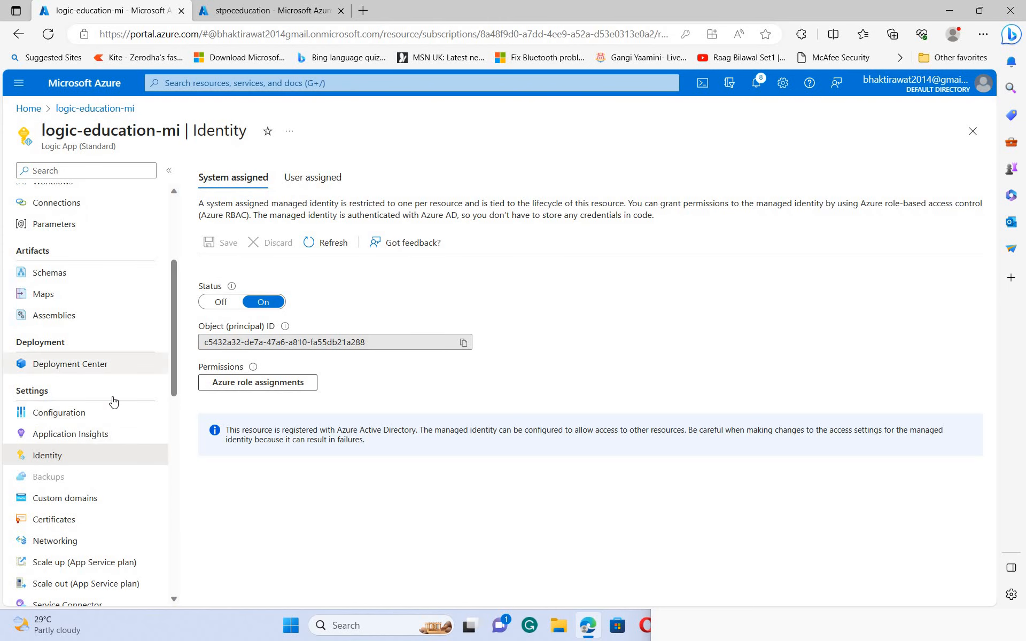
scroll(110, 401, down, 5)
scroll(107, 326, up, 3)
scroll(70, 271, up, 5)
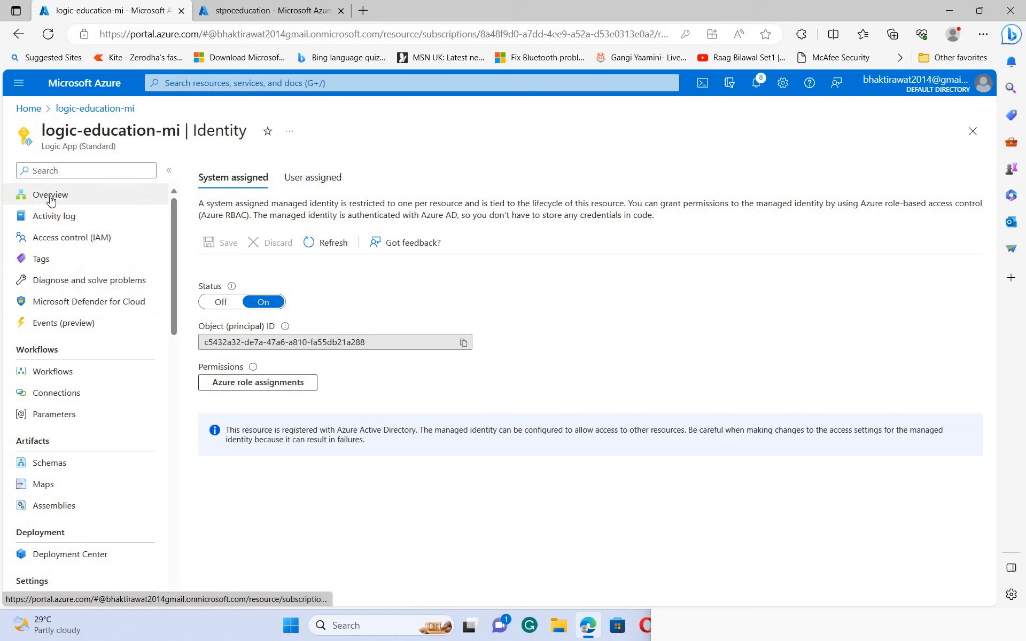
click(52, 376)
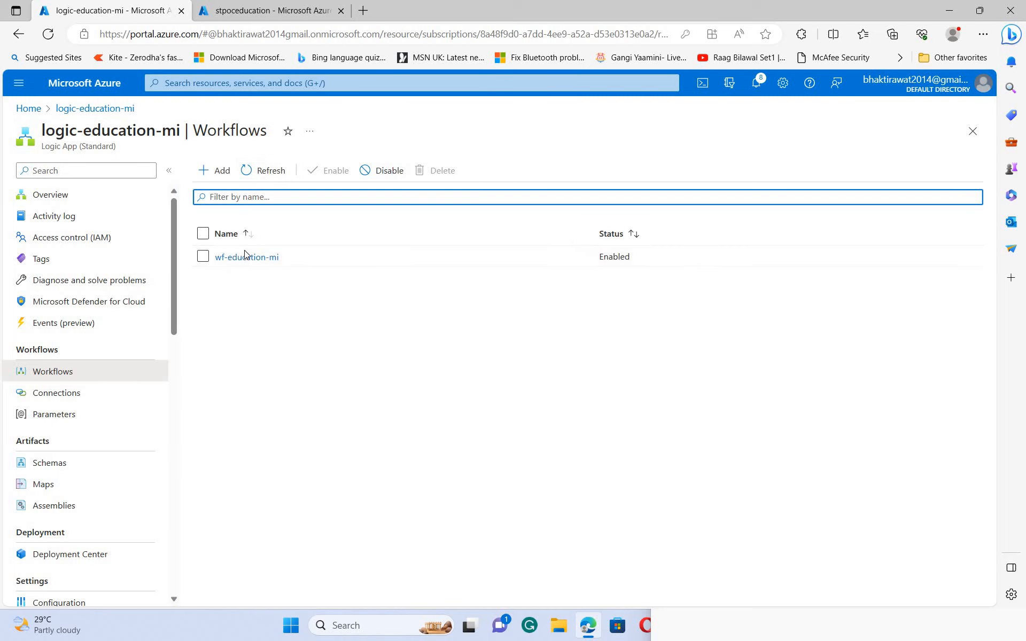
click(246, 257)
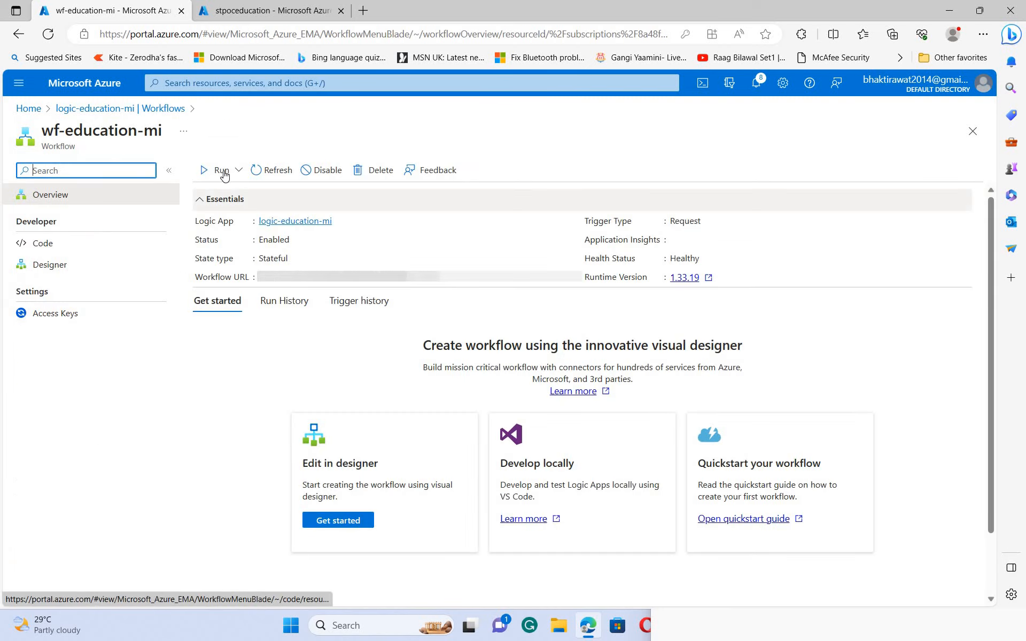
click(222, 170)
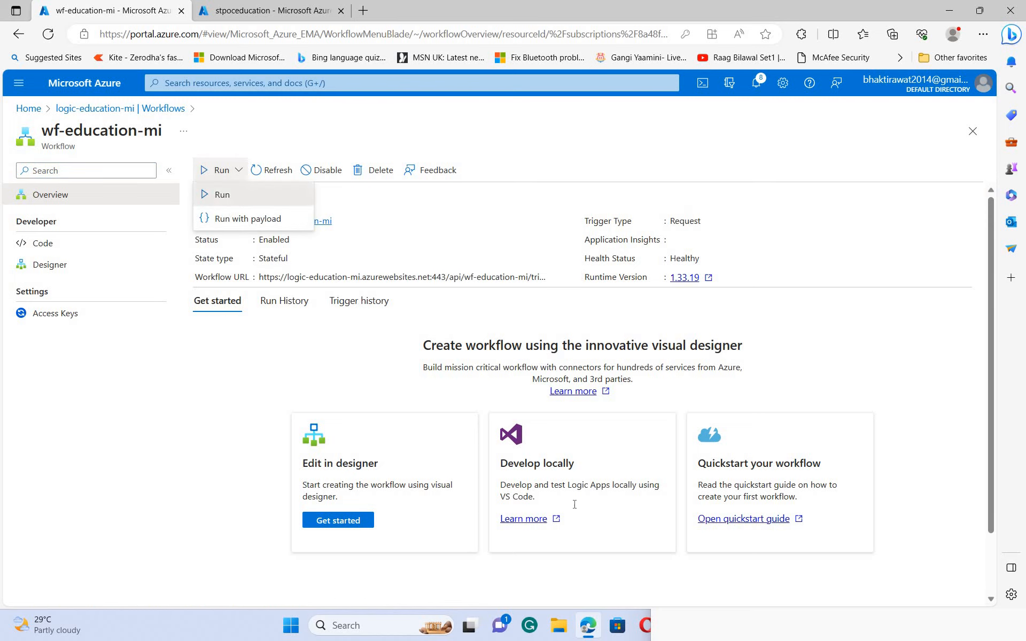
Step: Refresh the wf-education-mi run history and open the newest run
click(278, 303)
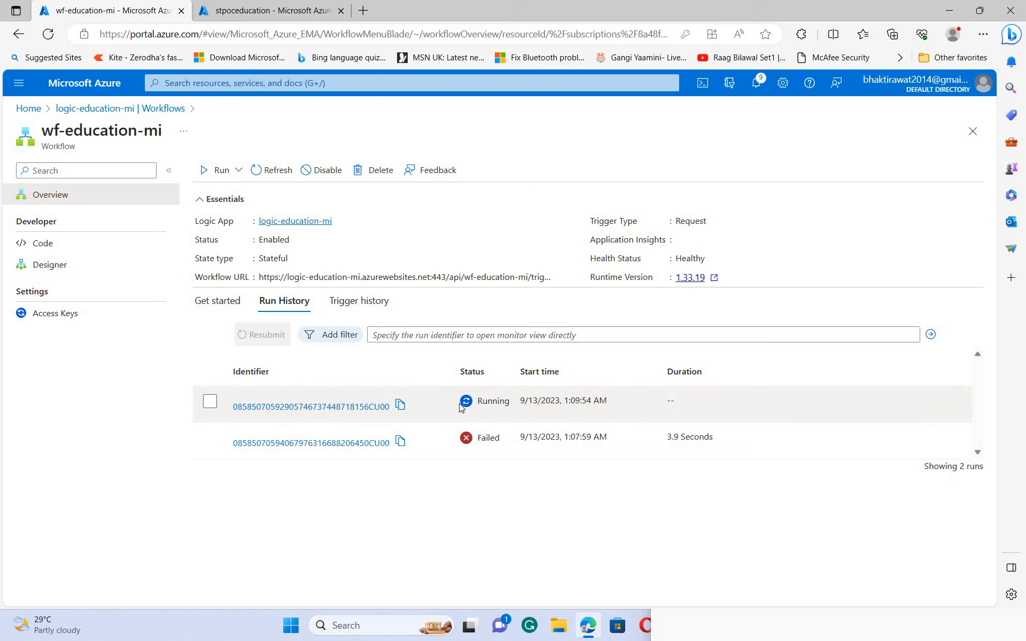
click(309, 408)
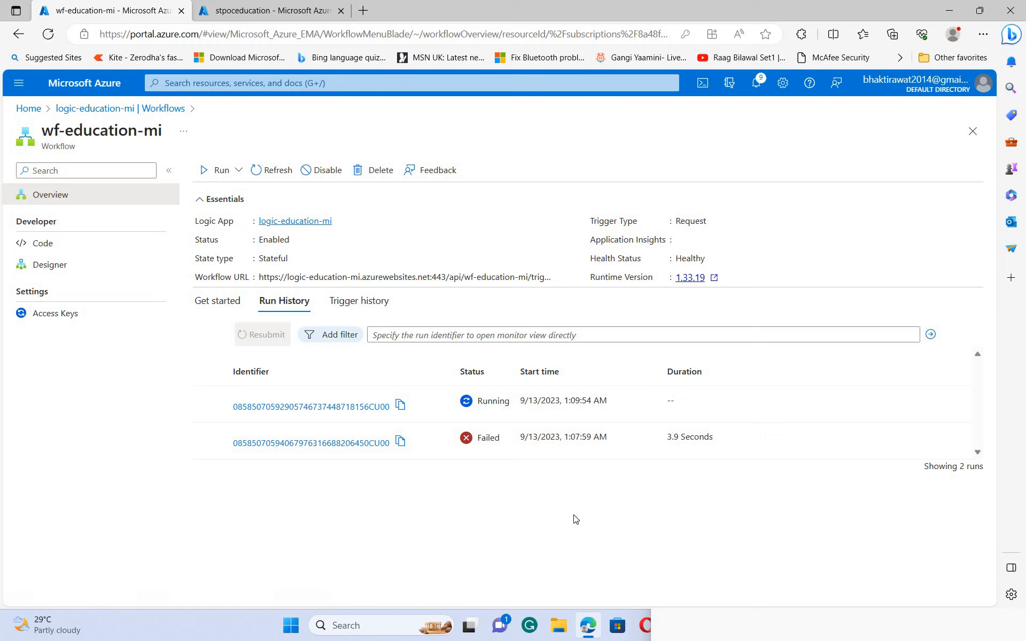
click(274, 173)
click(351, 302)
click(293, 305)
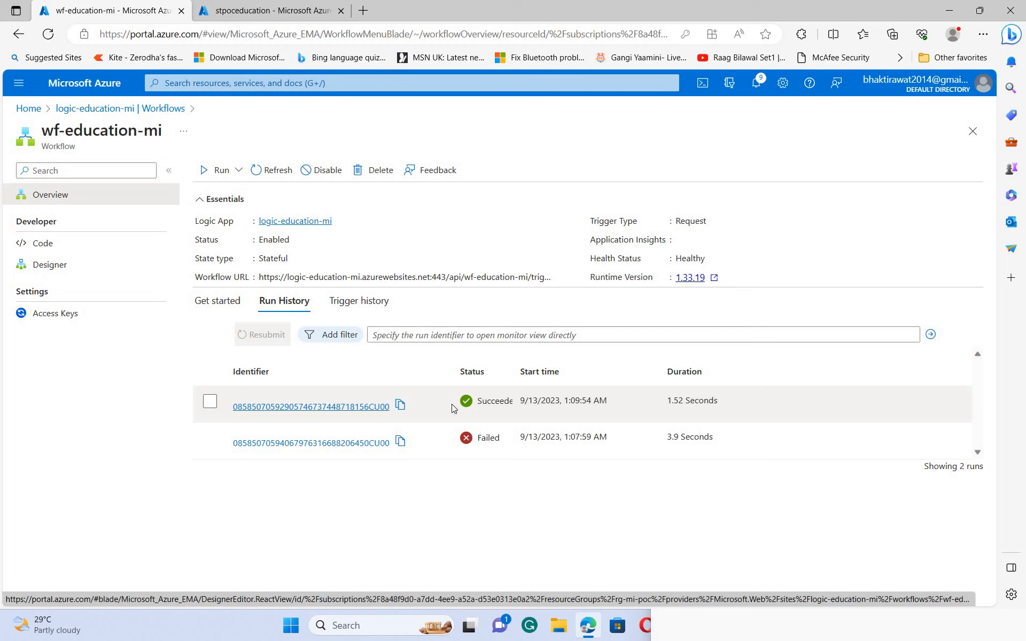
click(338, 408)
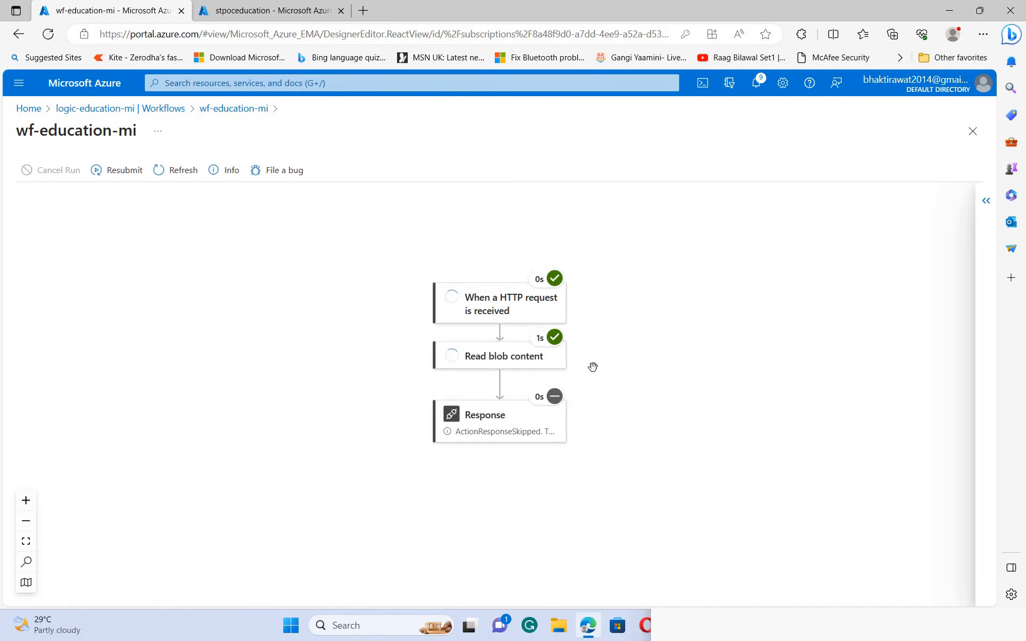
Step: Inspect the HTTP request trigger and the Read blob content action's inputs, status code and output body in this run
click(512, 308)
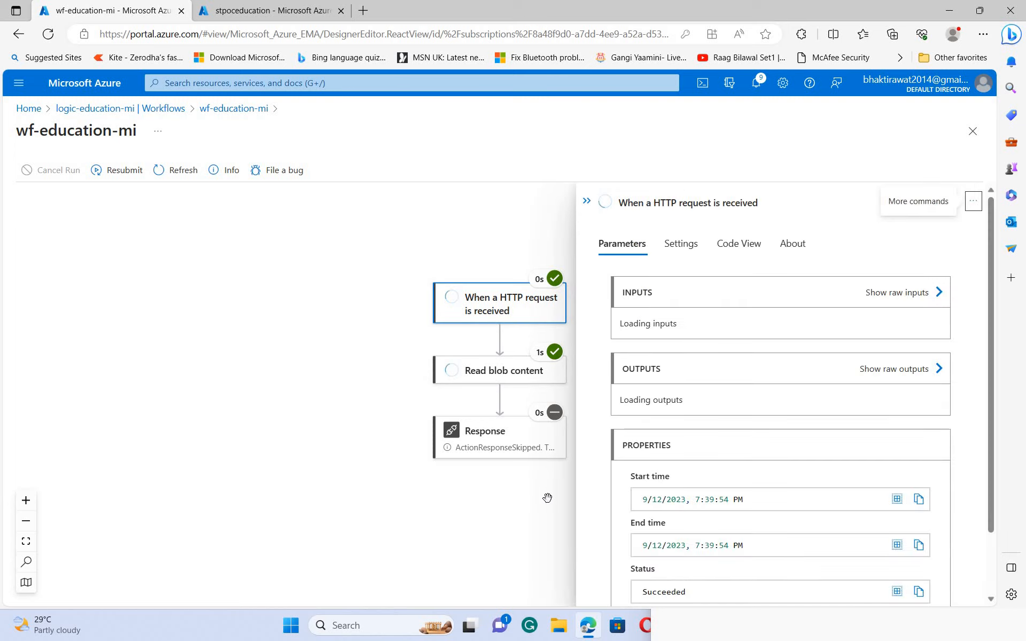
click(476, 374)
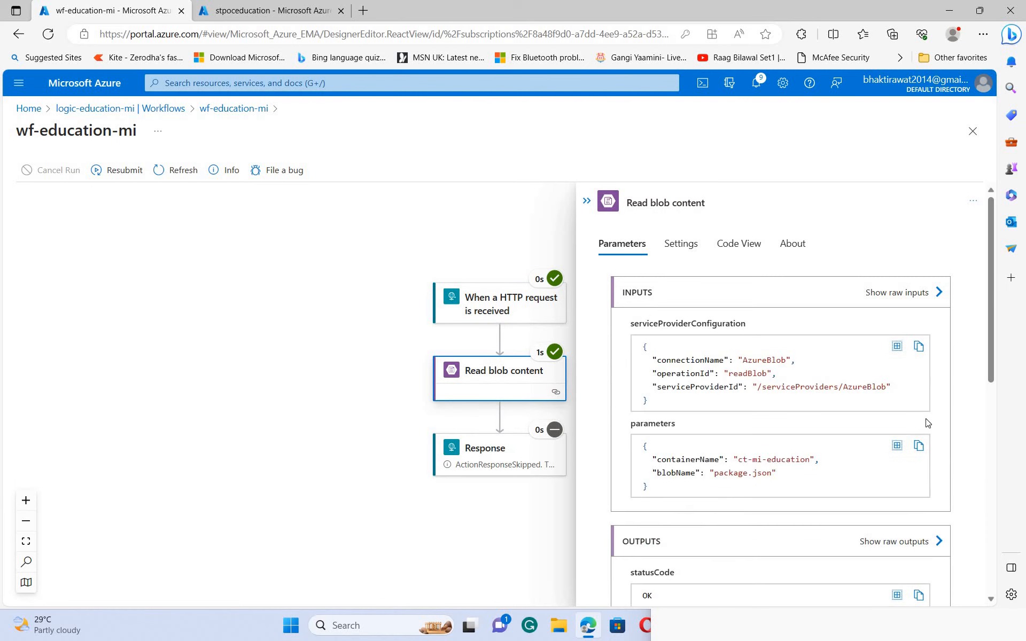
scroll(918, 430, down, 5)
scroll(800, 451, down, 1)
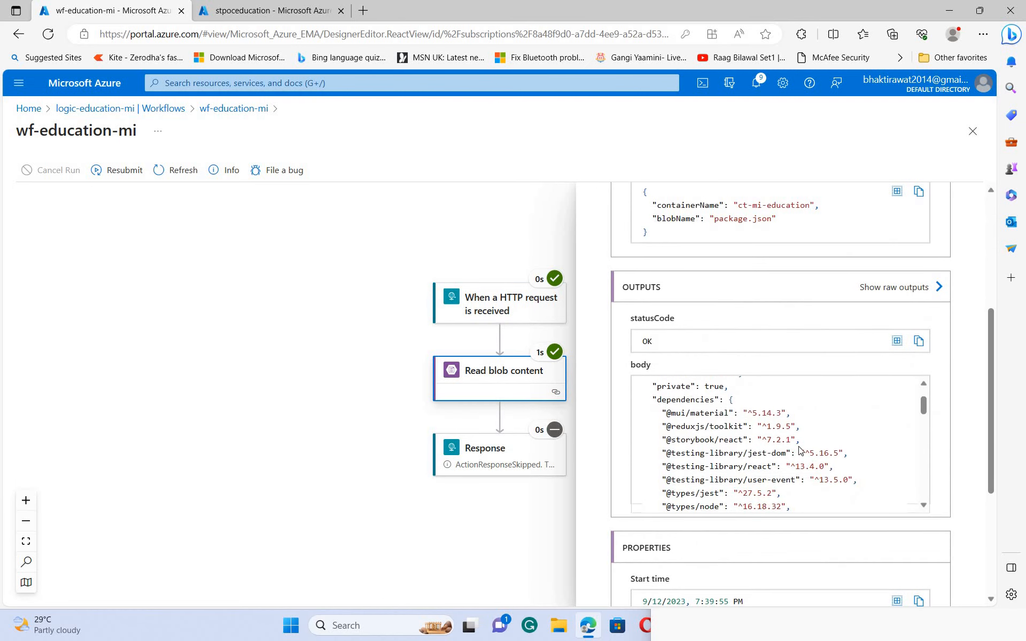
scroll(800, 450, down, 5)
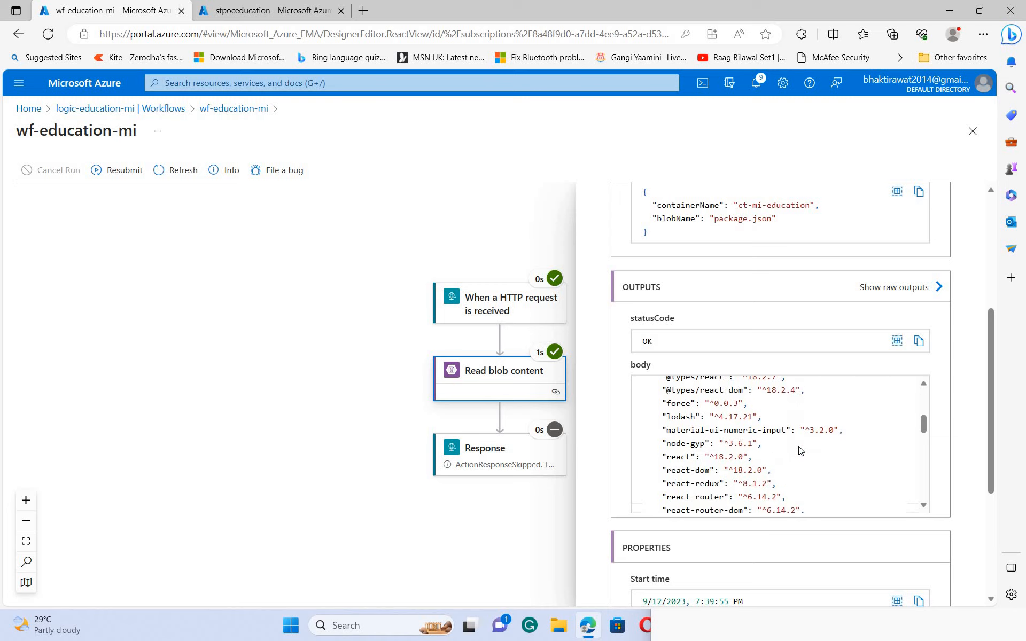
scroll(800, 450, down, 5)
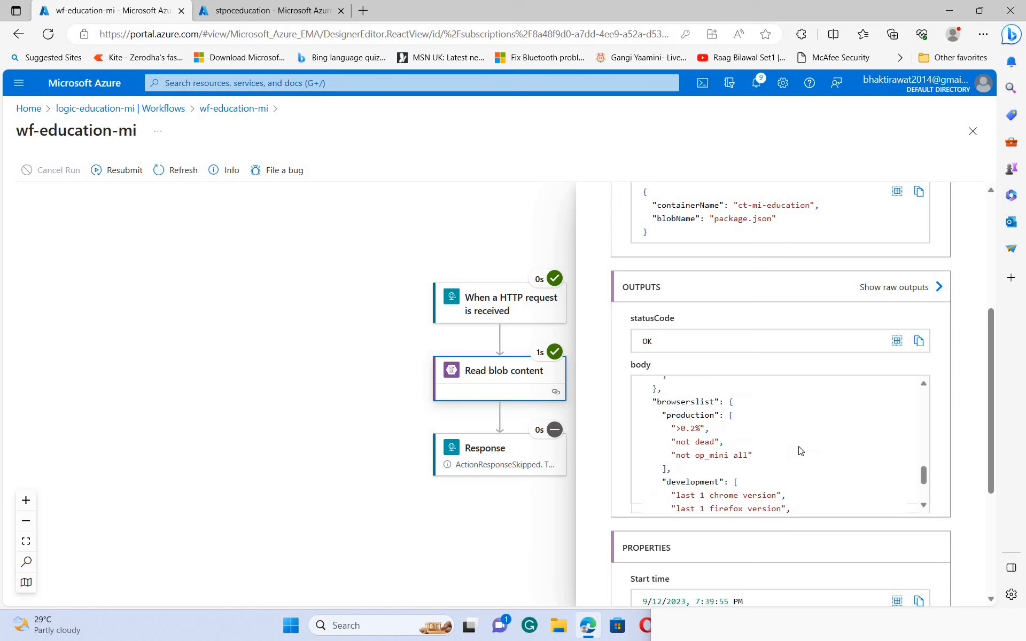
scroll(800, 451, up, 12)
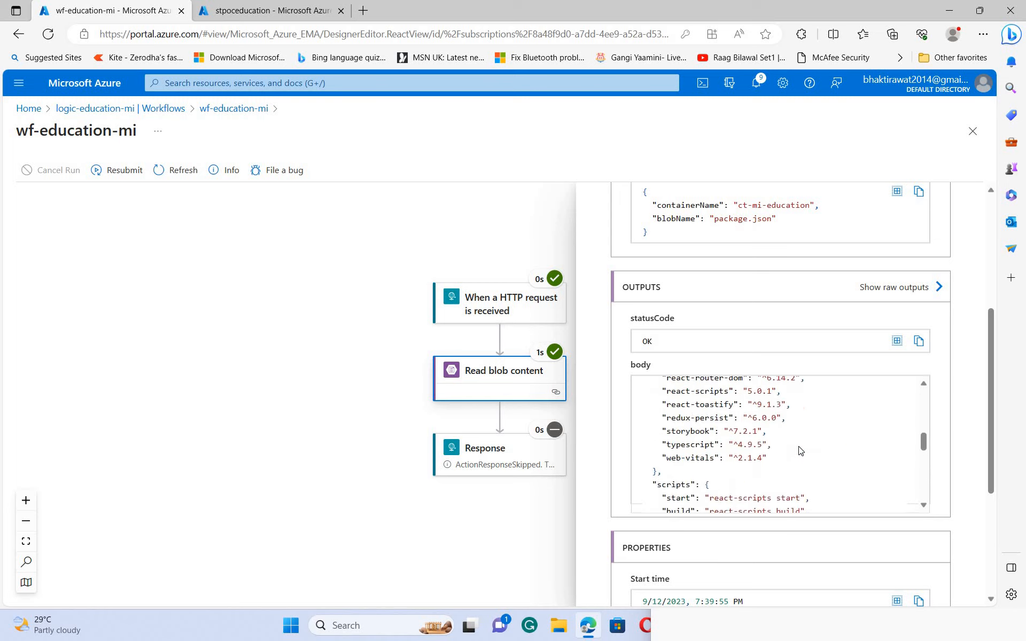
Step: Examine the Response action's properties, status code and full body content
click(485, 459)
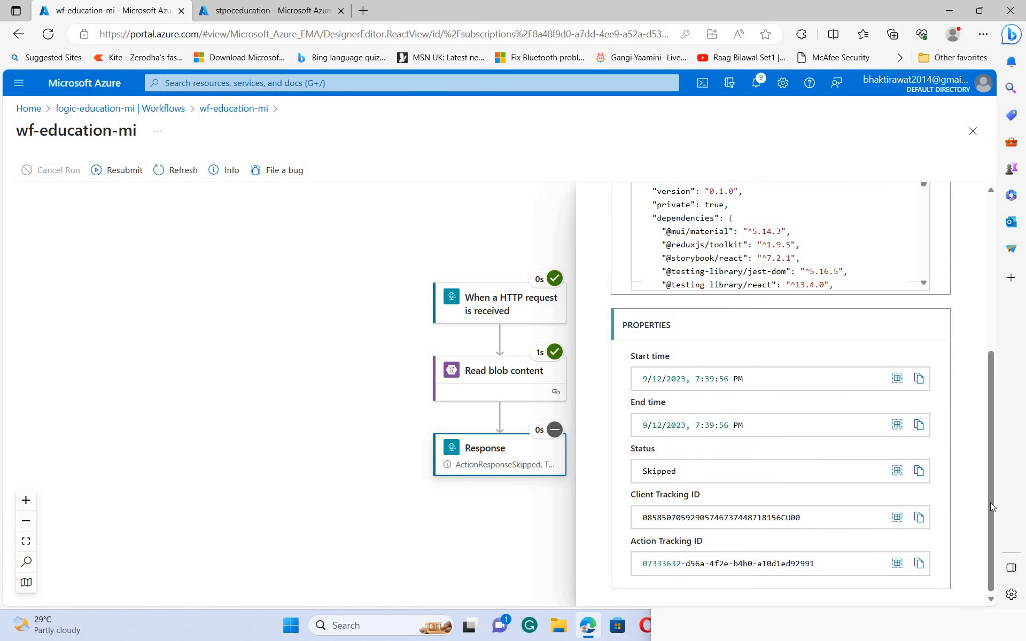
scroll(759, 436, up, 5)
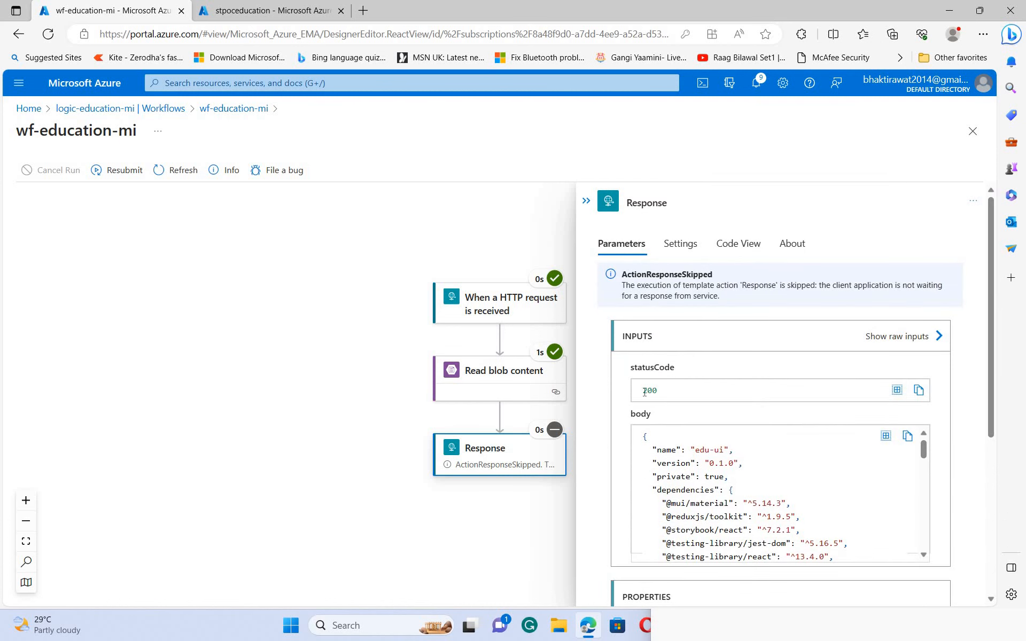
double_click(650, 391)
scroll(807, 481, down, 10)
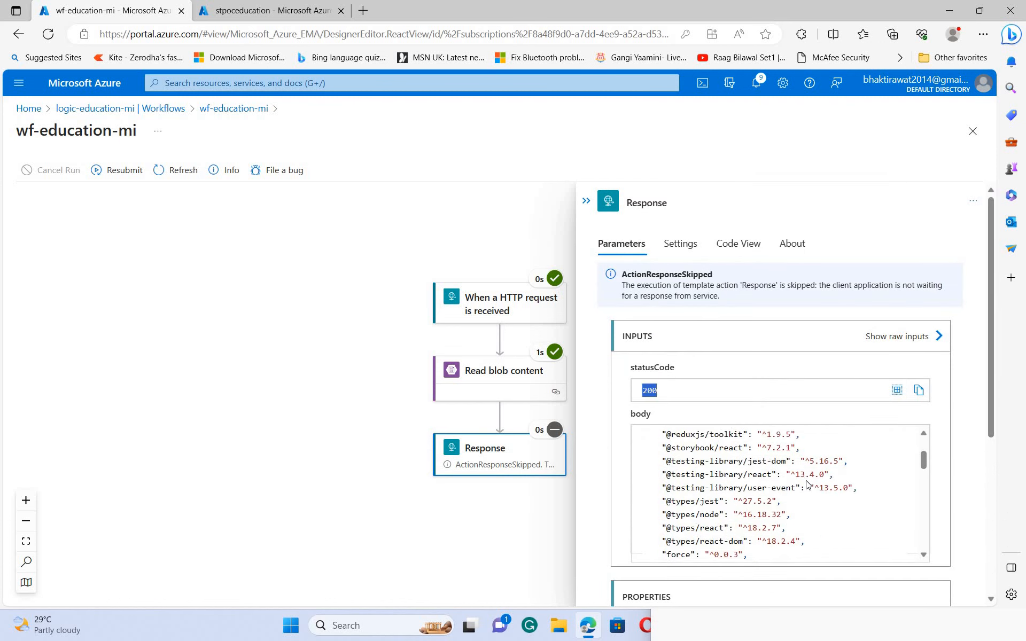
scroll(807, 485, down, 3)
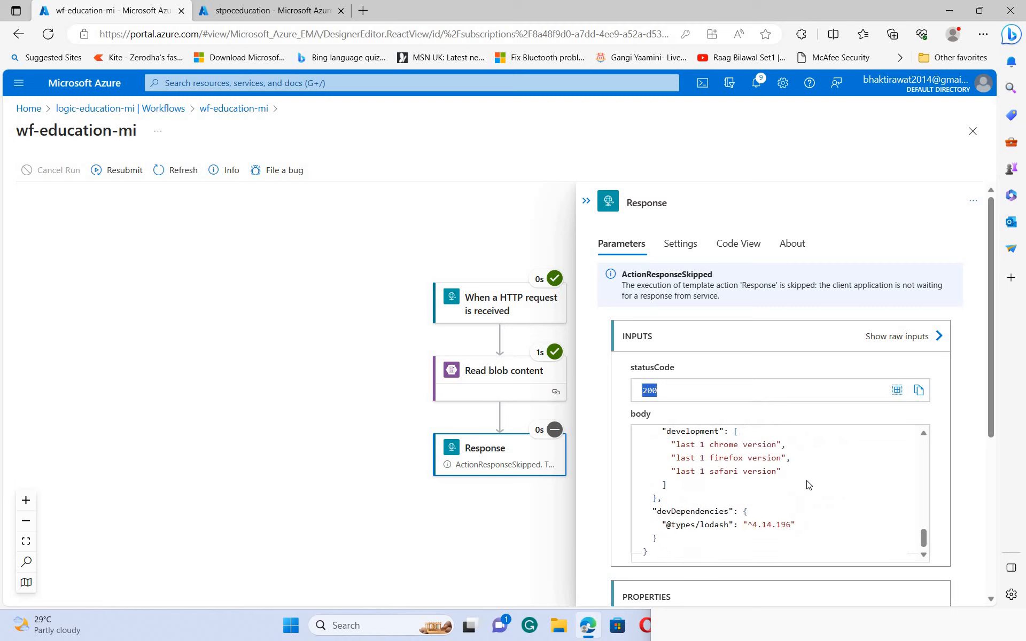
scroll(806, 483, up, 15)
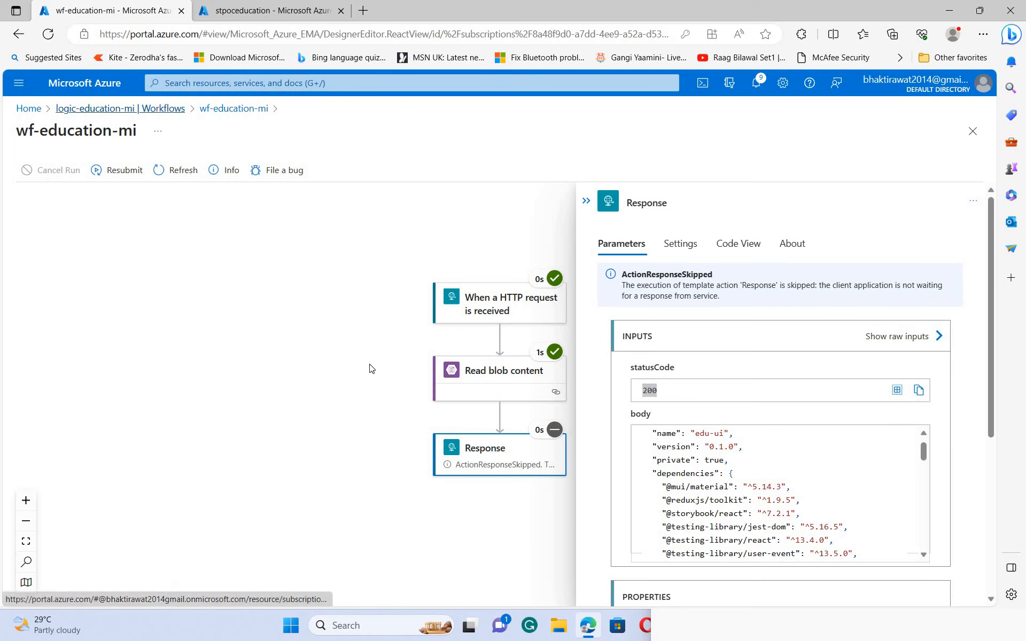
Step: Reopen wf-education-mi from the logic app's workflows and run it once more without a payload from its run history view
click(85, 108)
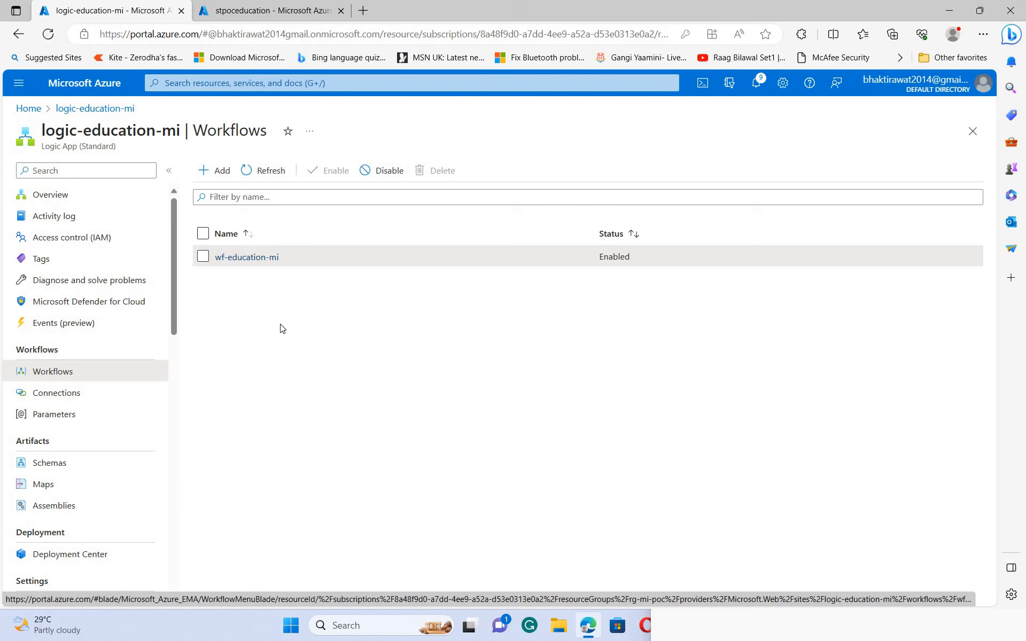
click(245, 261)
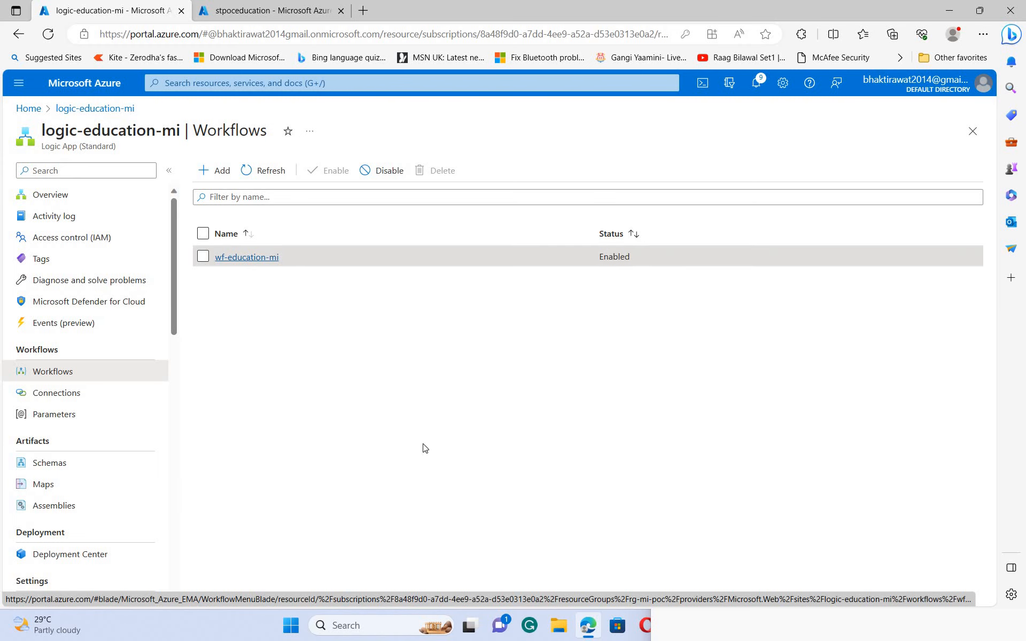
click(293, 303)
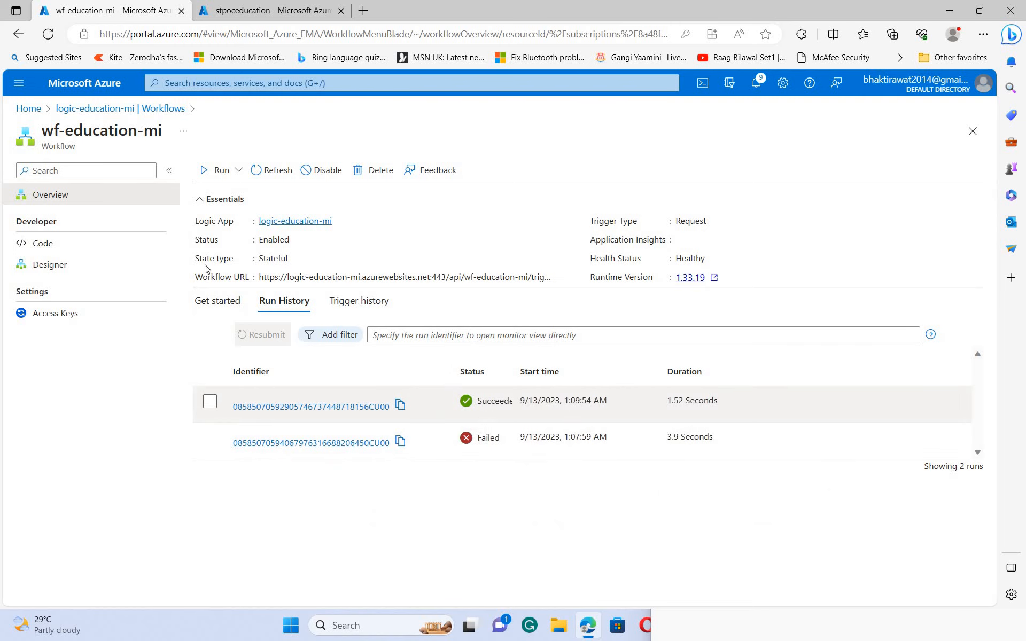
click(240, 173)
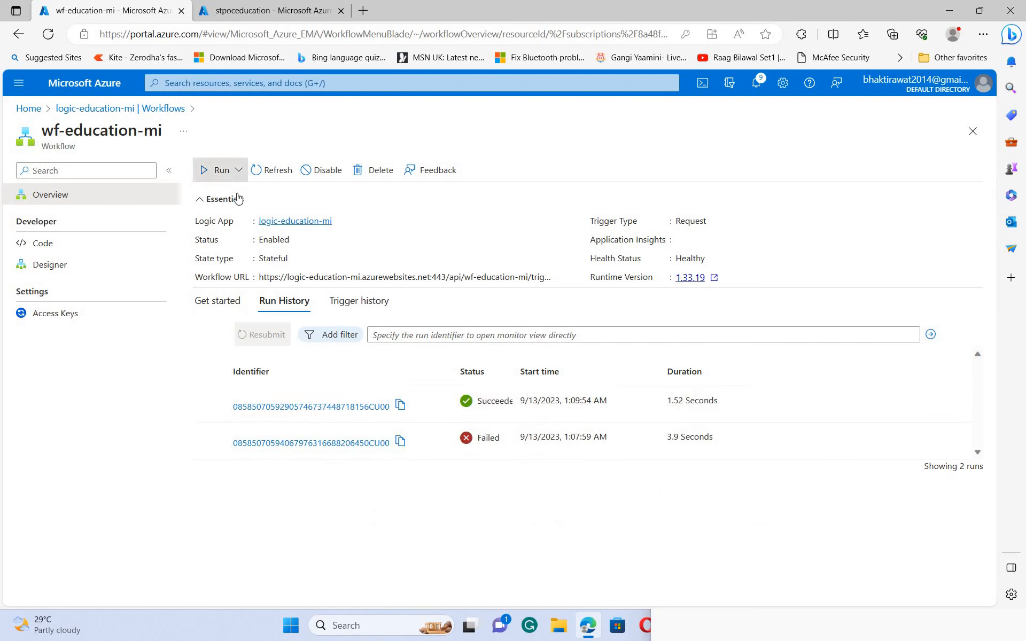
click(235, 195)
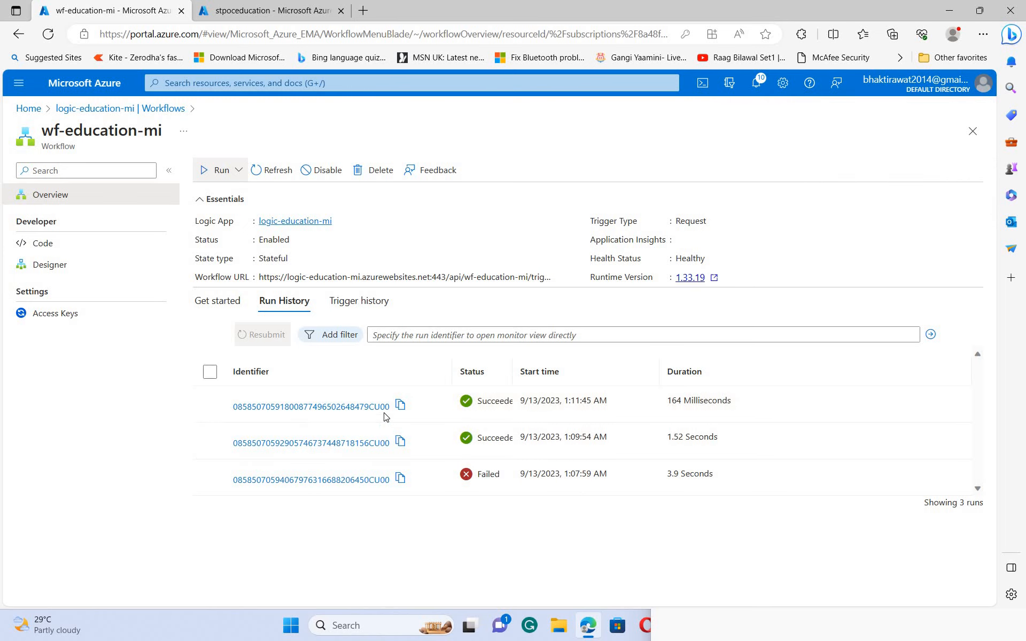
Step: Open the details of the most recent run and review the body of its Response action
click(350, 408)
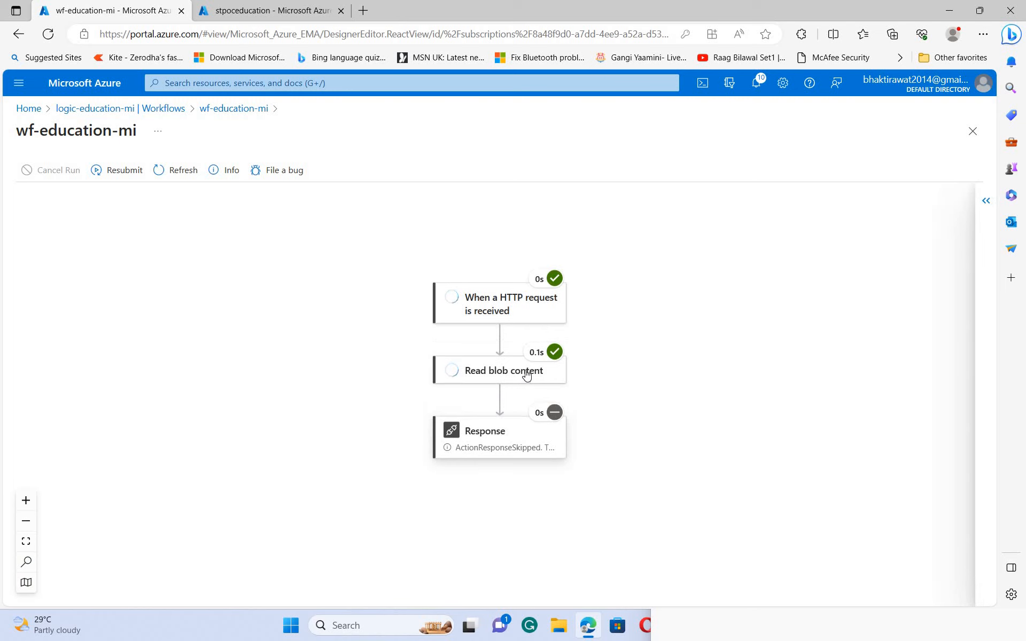
click(499, 430)
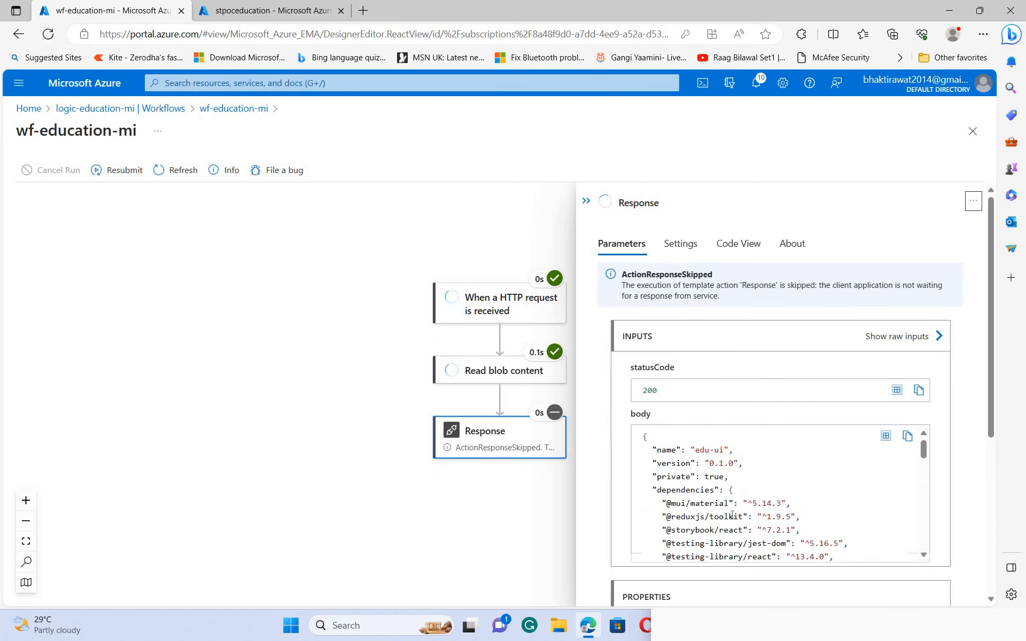
scroll(743, 515, down, 4)
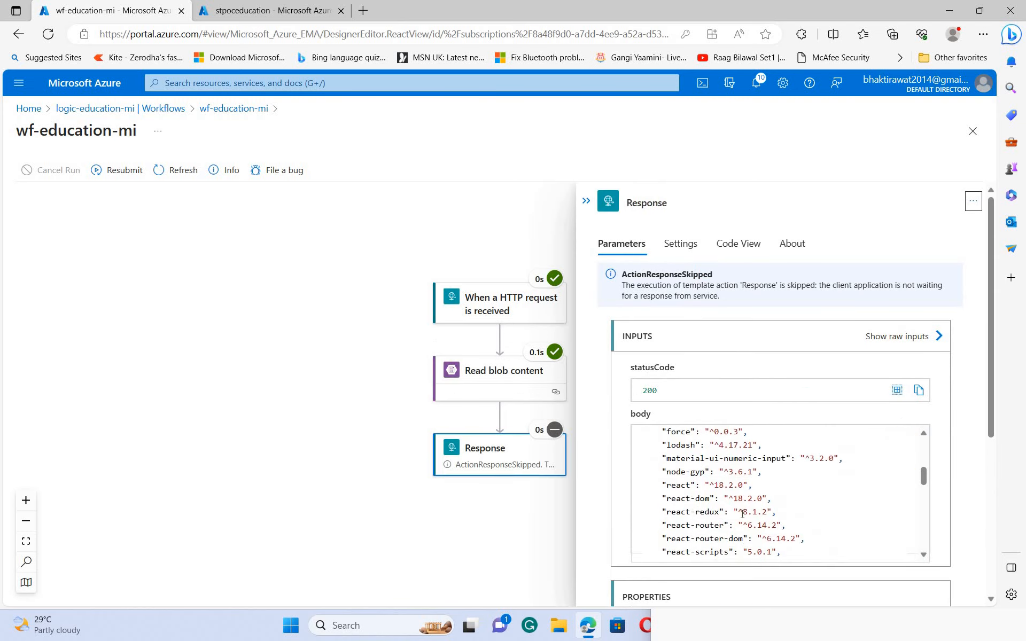
Step: Review the beginning of the Response body and return to the workflows list of logic-education-mi
scroll(721, 534, up, 2)
scroll(695, 523, up, 2)
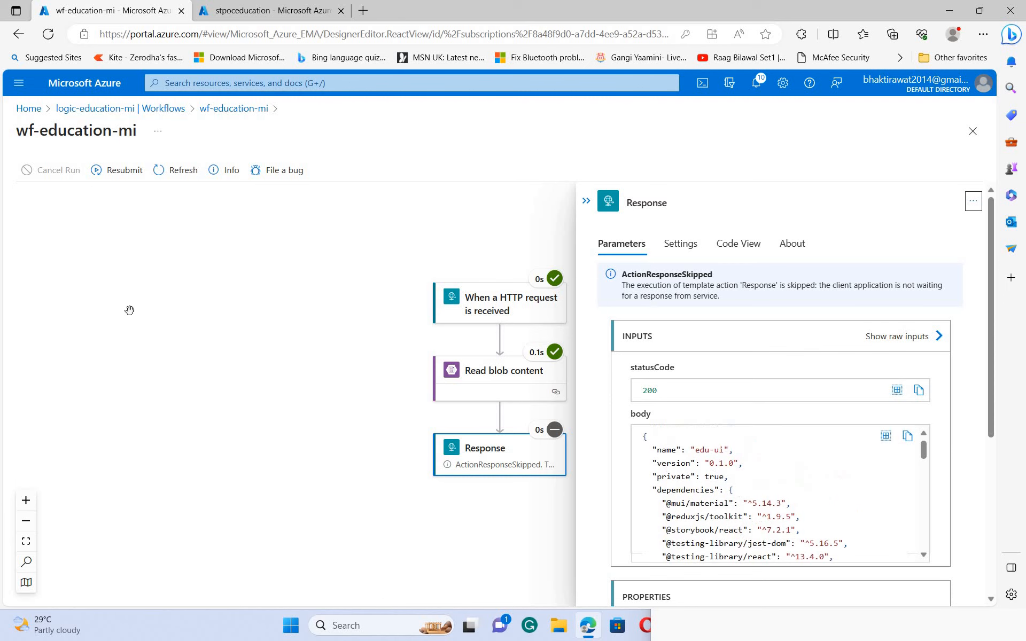
click(99, 110)
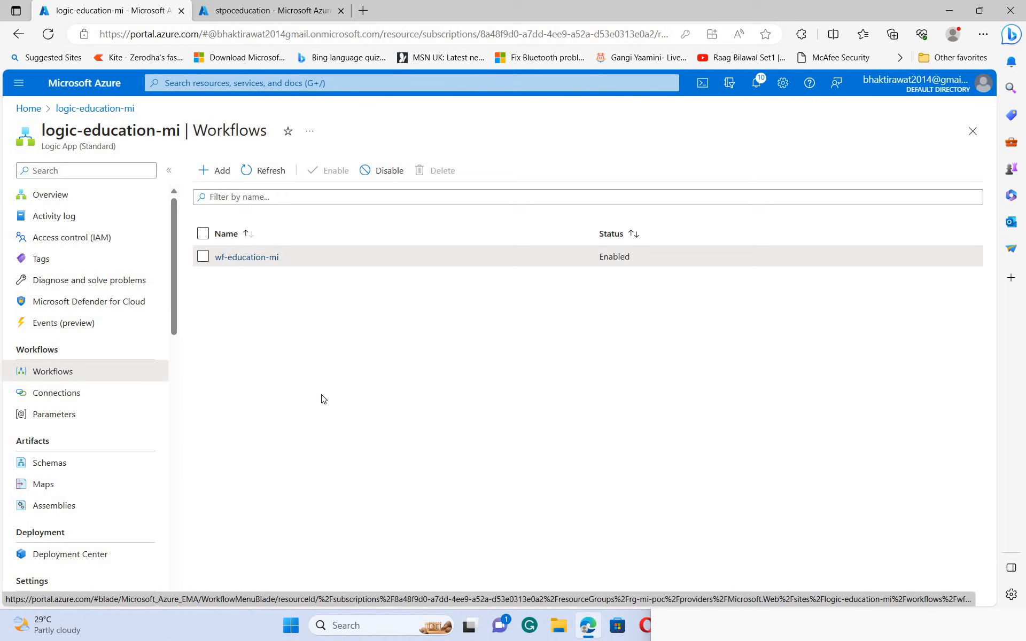
Step: Review the managed identity role assignment line in the Notepad notes, and reopen the wf-education-mi workflow in the Azure portal
click(768, 629)
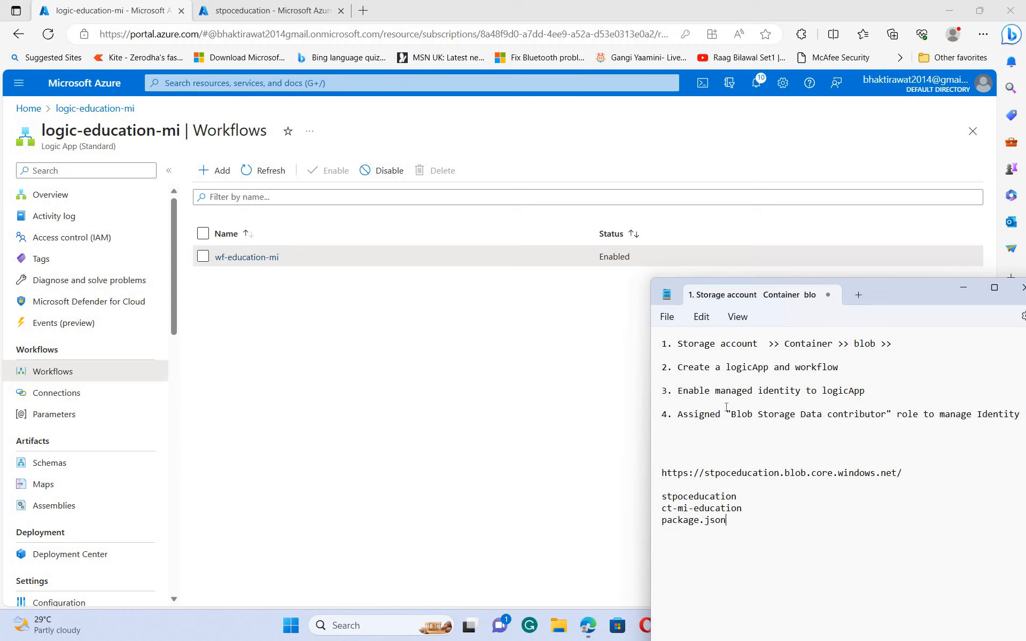
shift+click(808, 424)
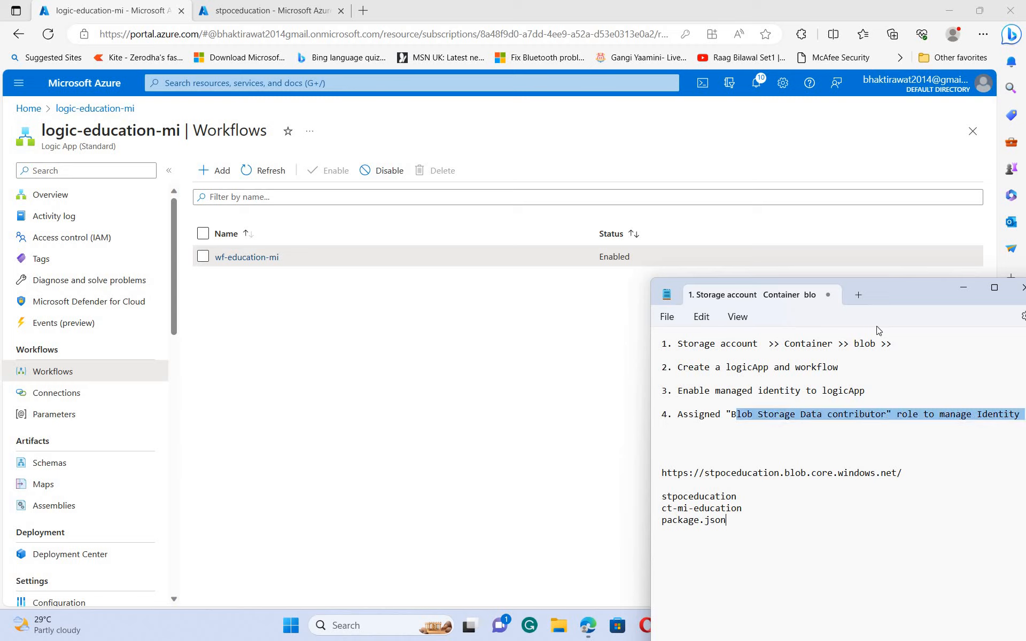
click(248, 257)
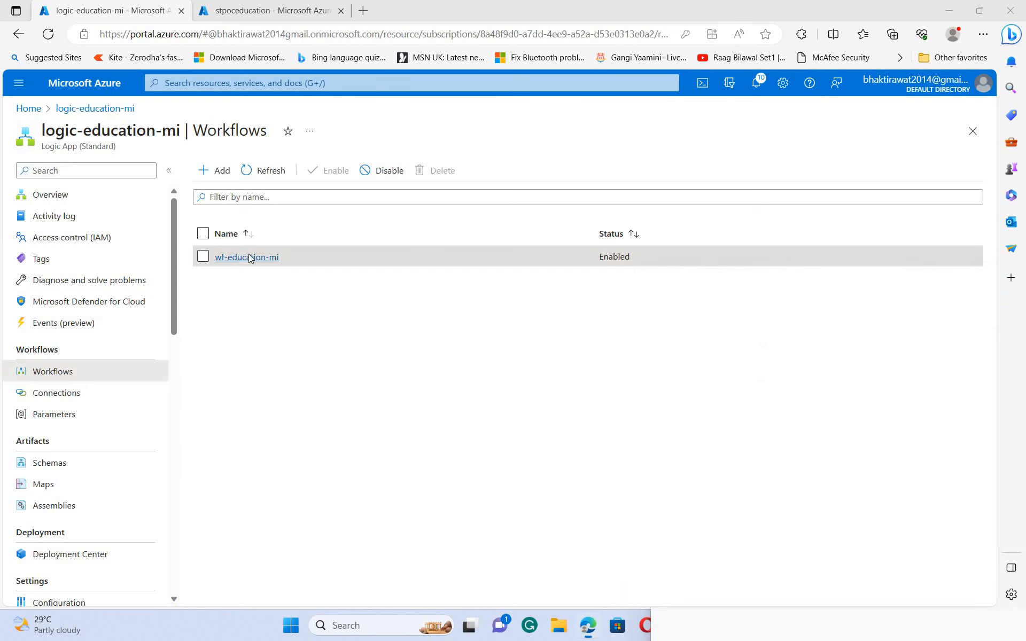
click(249, 257)
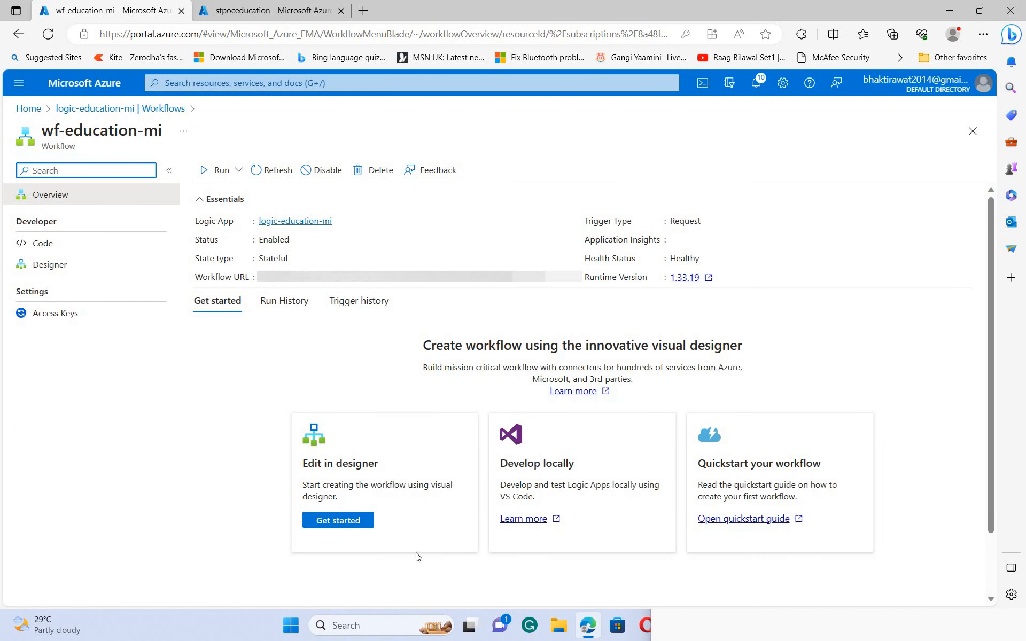